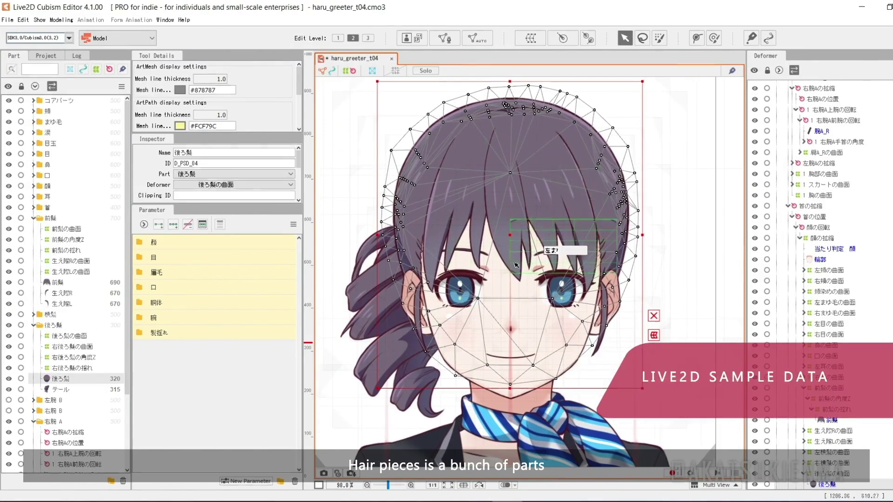
Isolate the back hair, front hair and tail meshes in turn with the Solo view to examine each piece
click(426, 71)
click(426, 71)
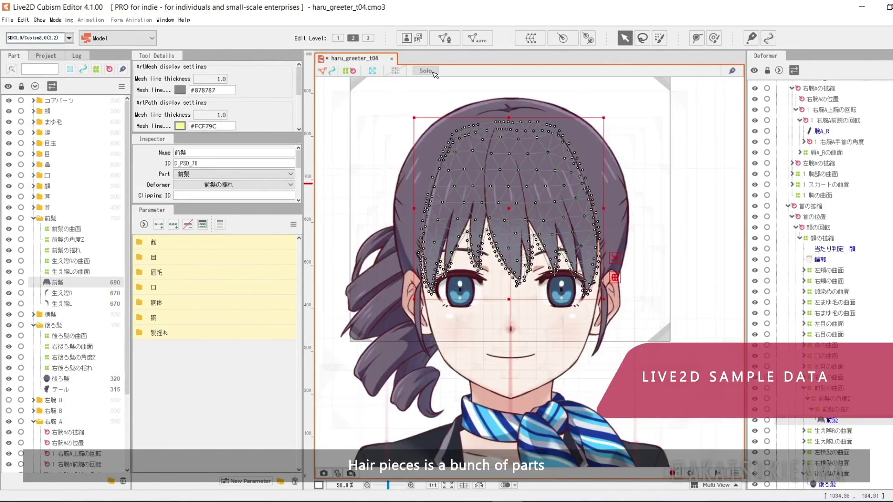
click(426, 71)
click(426, 70)
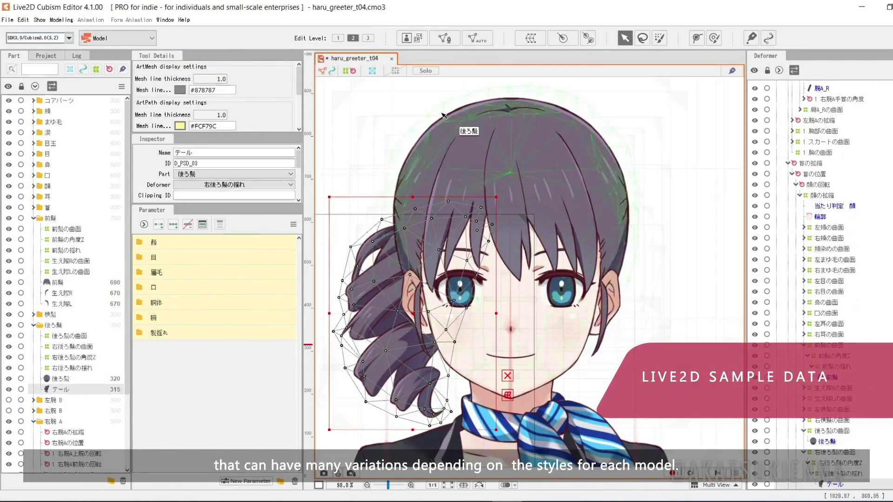
click(425, 70)
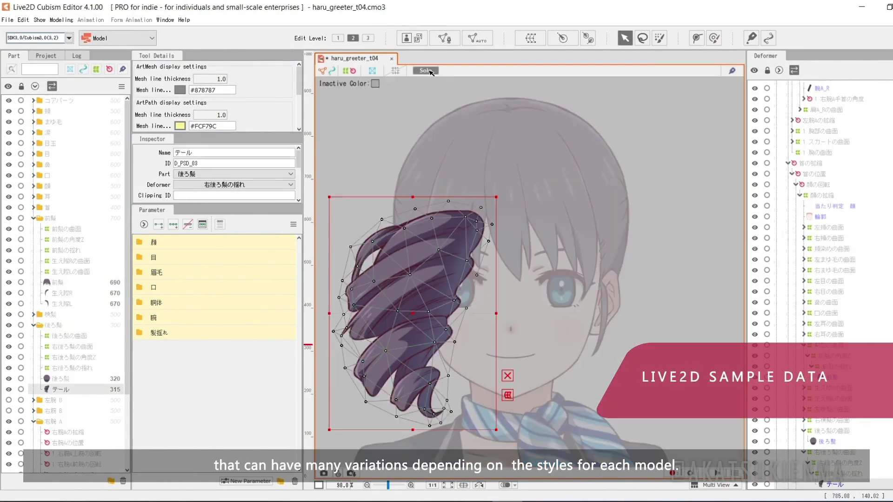
click(425, 71)
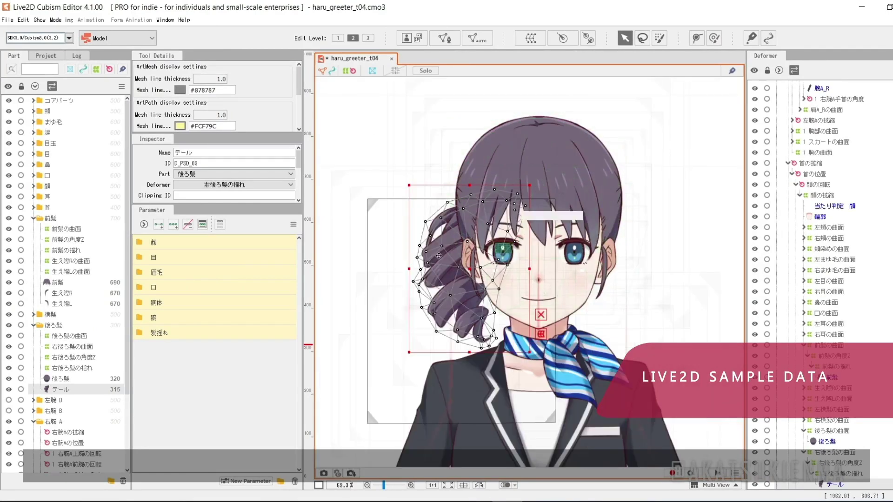
Pull the Hair Front and Hair Back meshes off the head and place them on either side of the model
click(195, 243)
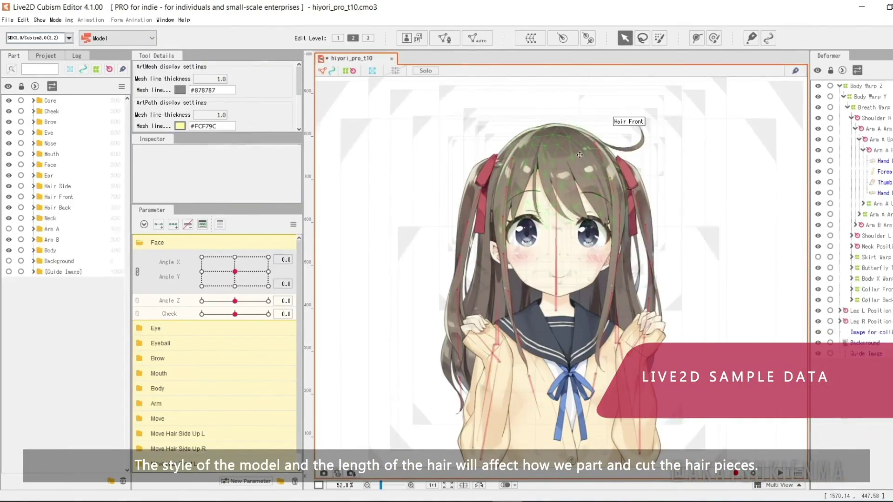
drag(561, 202, 728, 233)
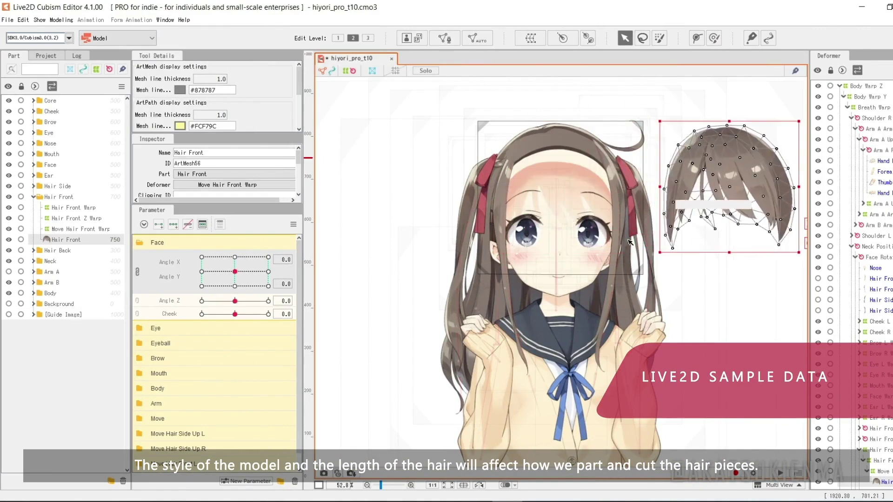
click(617, 239)
click(42, 208)
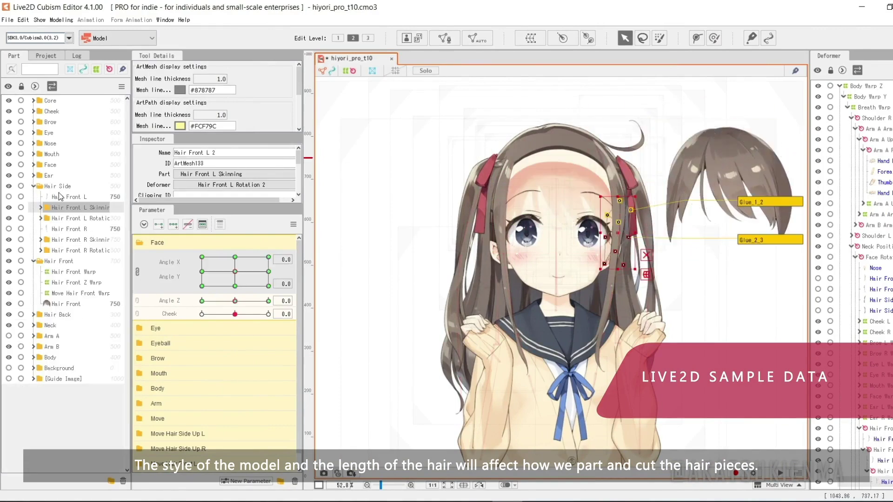
click(61, 197)
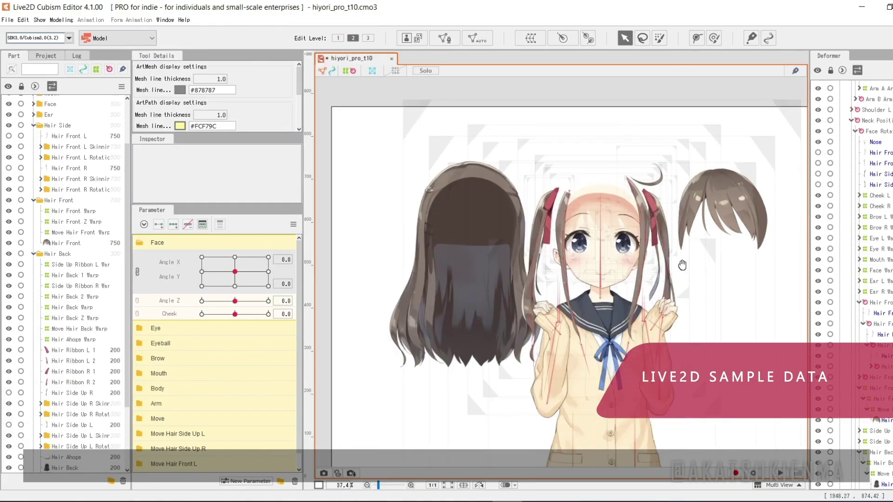
drag(683, 265, 651, 266)
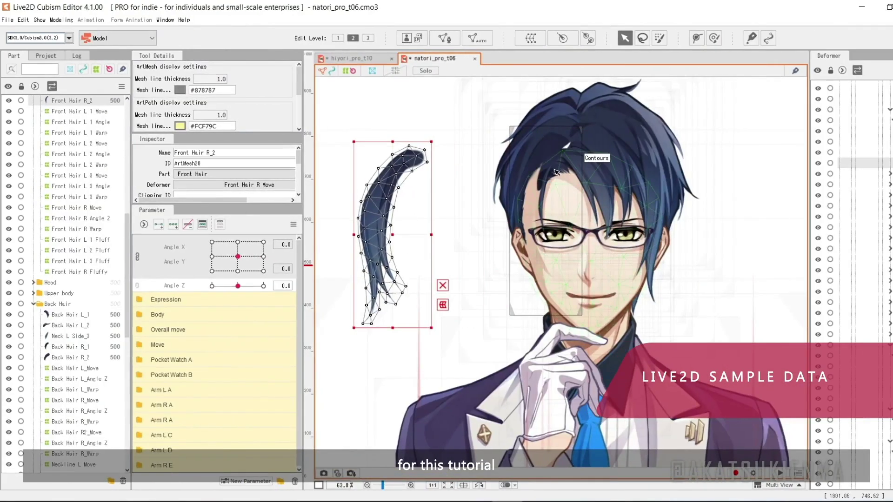
Move the Front Hair R_1 and Back Hair R_1 pieces off the head into the empty canvas beside the face
click(529, 171)
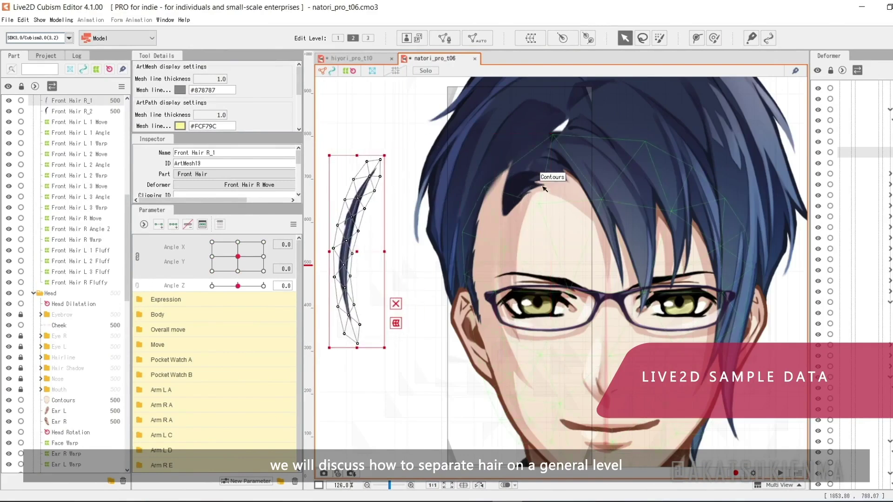
scroll(529, 156, down, 2)
click(494, 149)
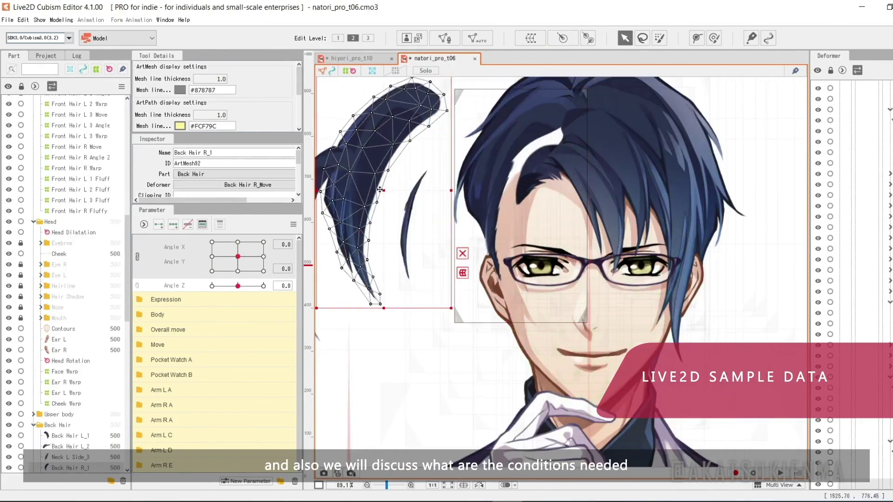
scroll(494, 149, down, 2)
Spread the Front Hair L_2 piece and the neighbouring hair strands out to the other side of the head
click(599, 178)
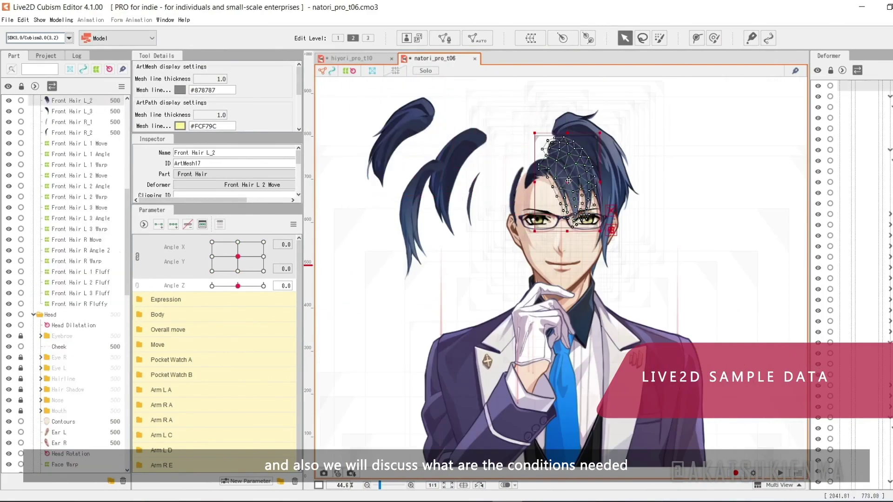
drag(600, 178, 752, 150)
click(611, 165)
drag(616, 172, 804, 128)
click(591, 163)
drag(596, 178, 646, 219)
scroll(611, 198, up, 3)
click(611, 212)
scroll(609, 205, down, 2)
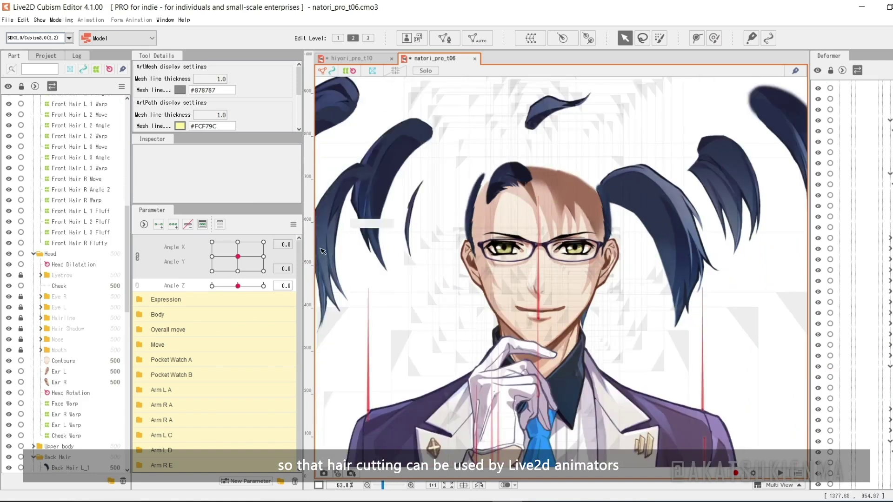
Undo the last hair piece moves and turn the head with the combined Angle X and Angle Y parameter
click(223, 248)
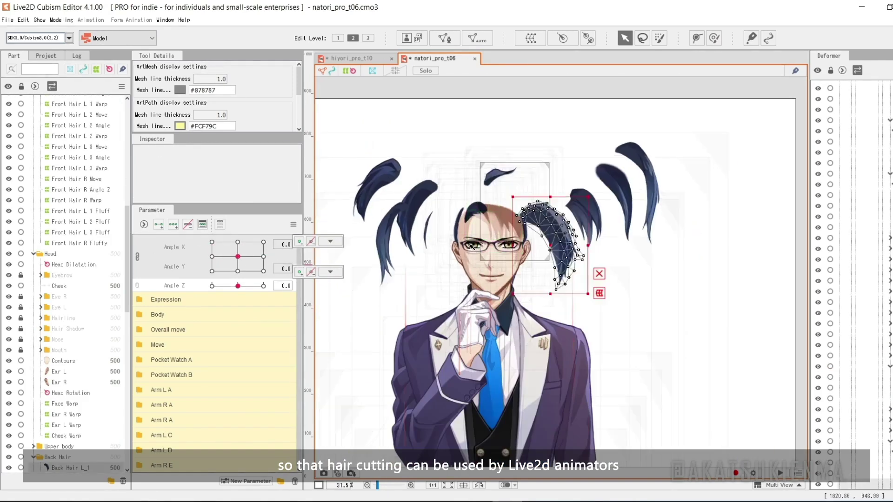
click(478, 246)
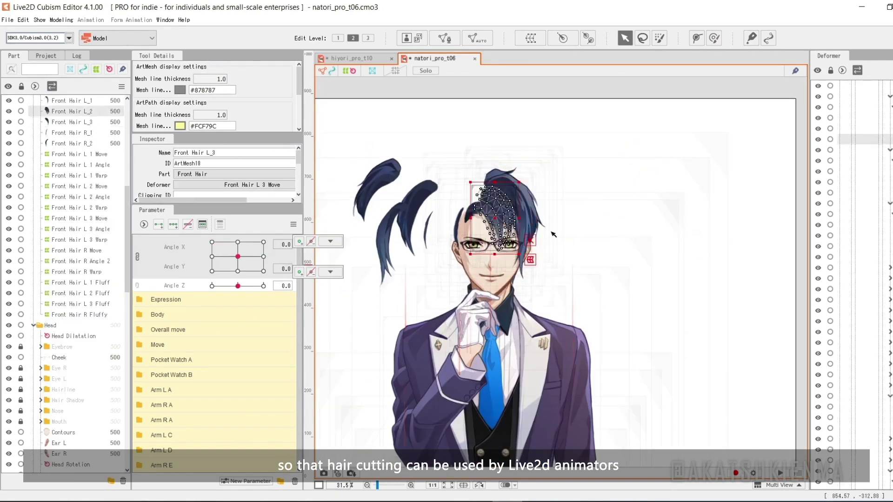
key(ctrl+z)
key(ctrl+z)
scroll(443, 270, up, 2)
drag(239, 257, 259, 249)
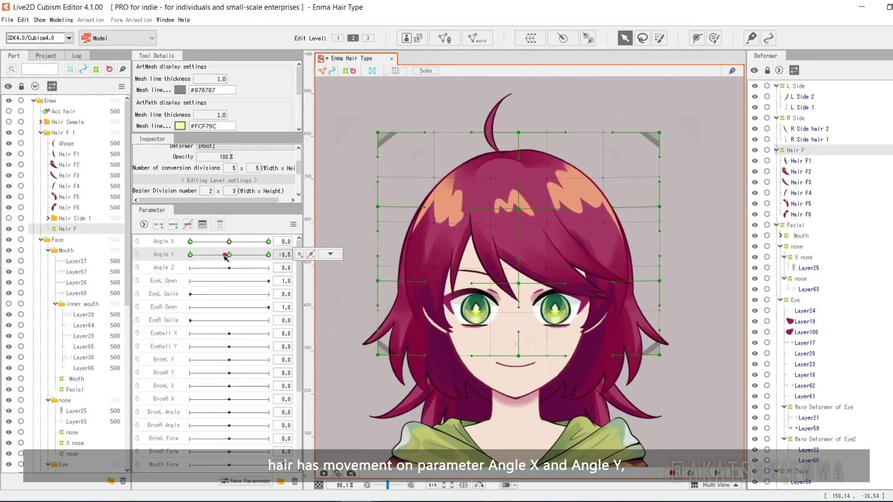
Shape the Hair F warp deformer along Angle Y and generate its four-cornered shapes from Angle X and Angle Y
drag(519, 264, 519, 259)
mouse_move(268, 254)
mouse_down()
mouse_move(261, 248)
mouse_move(277, 248)
mouse_up()
drag(518, 358, 519, 346)
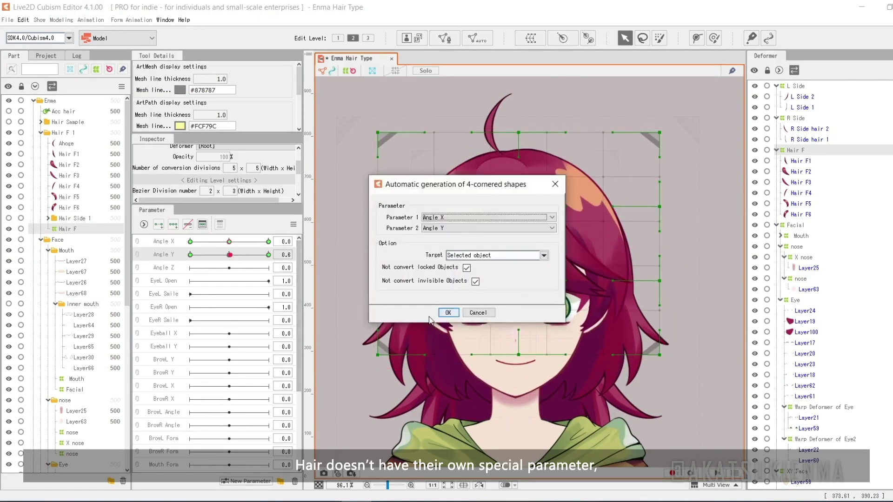
click(448, 313)
Mirror the Hair F deformer's motion to Angle X -30 and generate its corner shapes again for the combined angles
drag(230, 241, 190, 242)
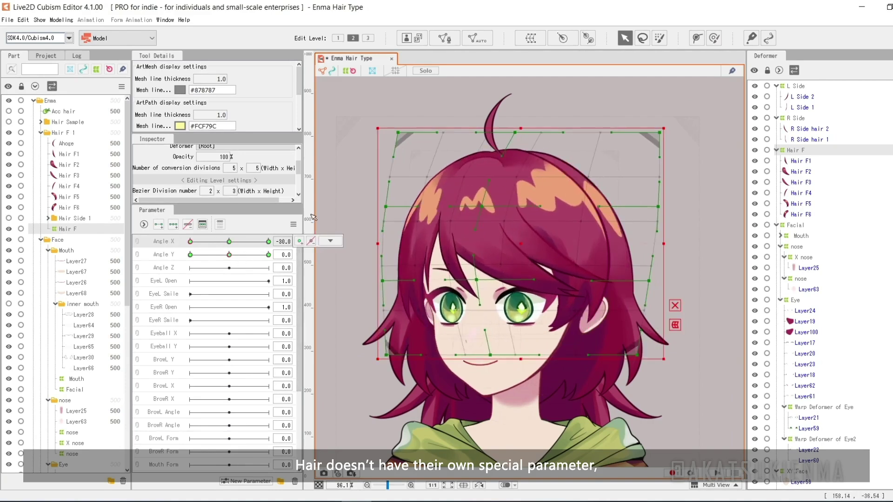
click(293, 224)
click(334, 277)
click(448, 354)
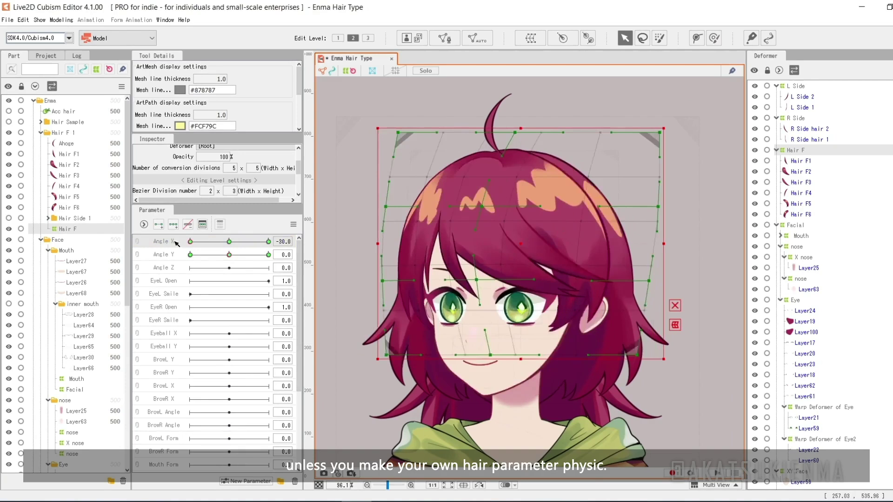
click(446, 312)
drag(190, 255, 224, 265)
click(381, 113)
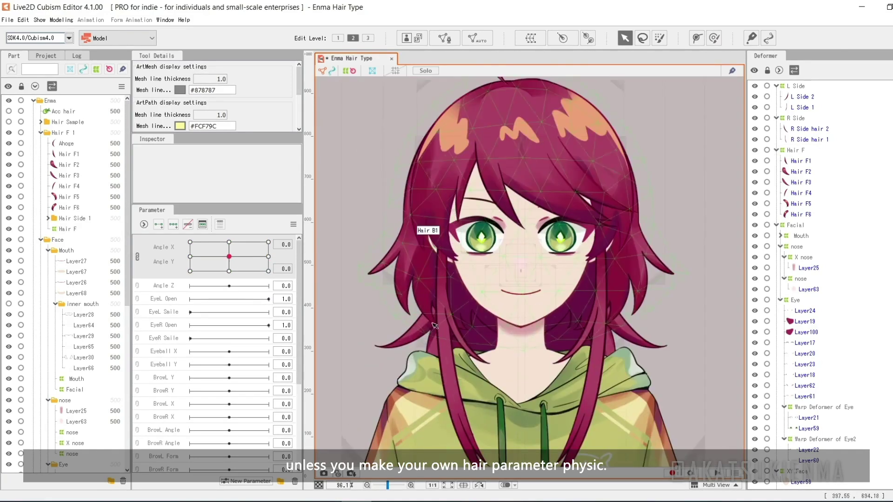
Select the L Side and R Side deformers together and add three keys each on the separated Angle X and Angle Y
click(454, 331)
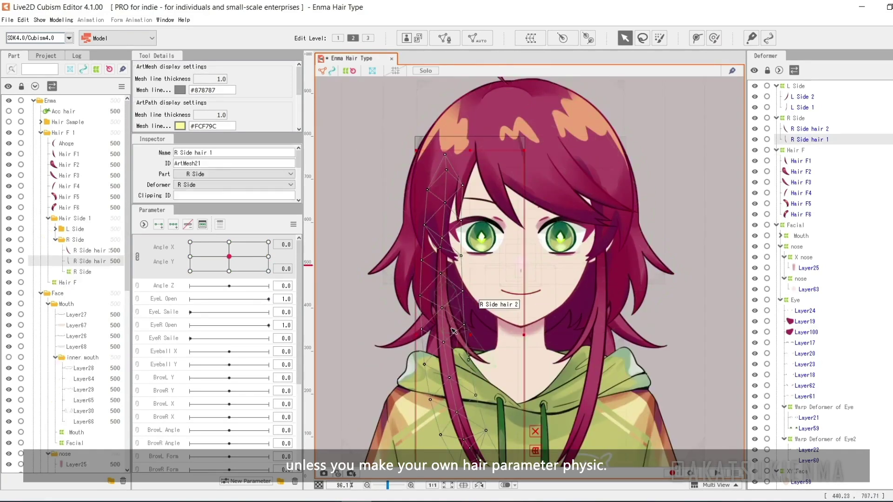
click(804, 119)
ctrl+click(814, 88)
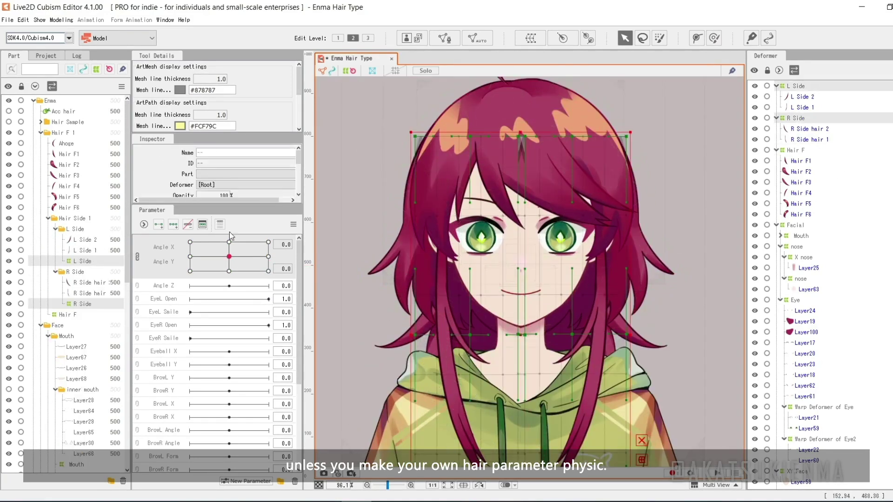
click(139, 257)
click(177, 256)
Shift the L Side and R Side deformers to follow the head along Angle Y and at Angle X -30 and 30
drag(524, 332, 515, 347)
mouse_move(230, 255)
mouse_down()
mouse_move(169, 272)
mouse_move(301, 255)
mouse_move(213, 262)
mouse_move(245, 259)
mouse_move(229, 257)
mouse_up()
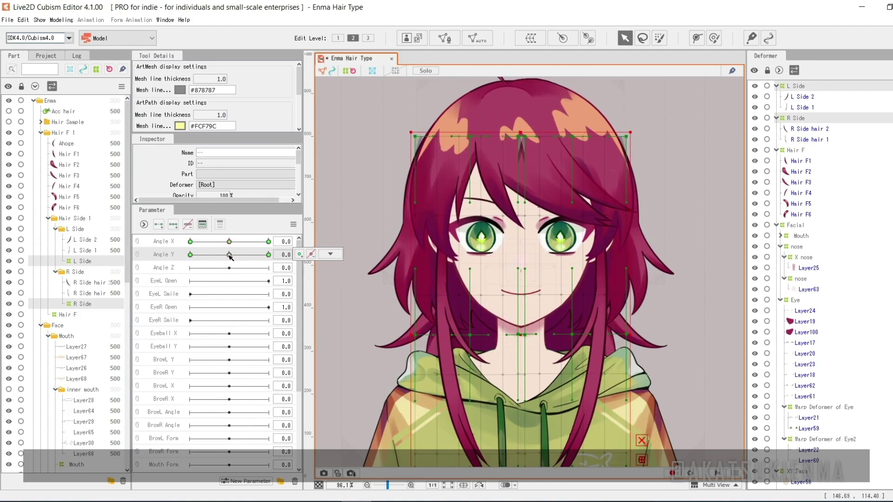
click(190, 242)
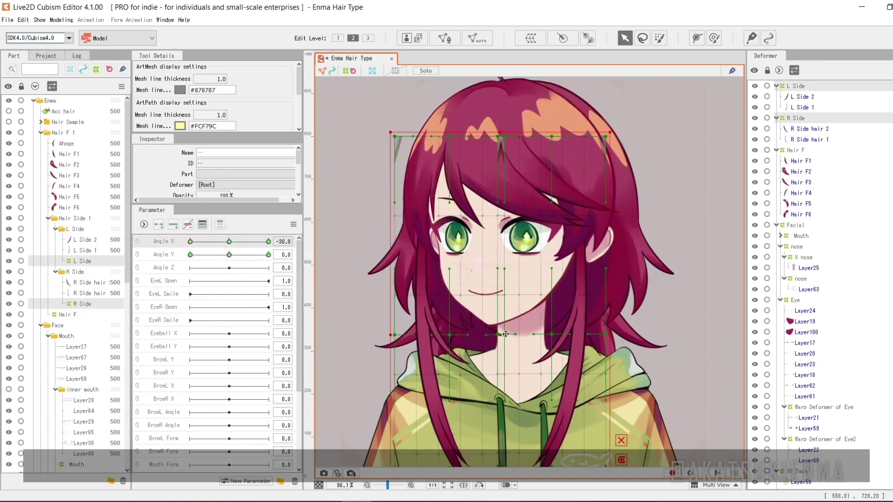
click(269, 241)
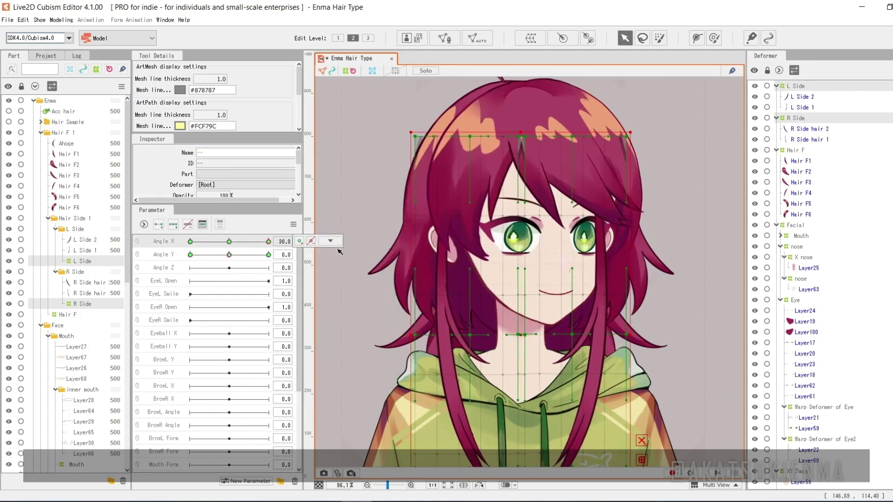
Generate four-cornered shapes for both side hair deformers from Angle X and Angle Y, and link the two parameters
click(229, 241)
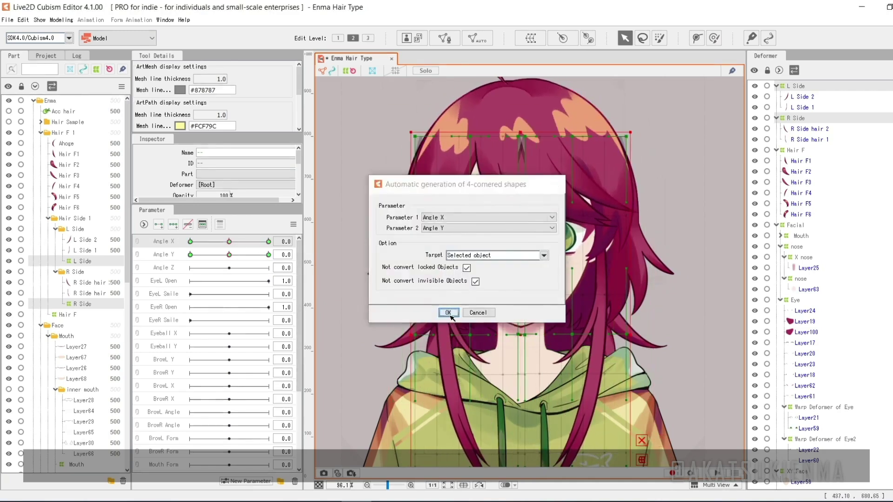
click(450, 313)
click(137, 242)
mouse_move(229, 256)
mouse_down()
mouse_move(255, 253)
mouse_move(210, 249)
mouse_move(230, 257)
mouse_up()
click(399, 274)
Set the Back hair deformer's Bezier division to 2 x 3 and add three keys each on unlinked Angle X and Angle Y
scroll(859, 311, down, 3)
click(807, 435)
scroll(560, 212, down, 2)
scroll(253, 174, down, 3)
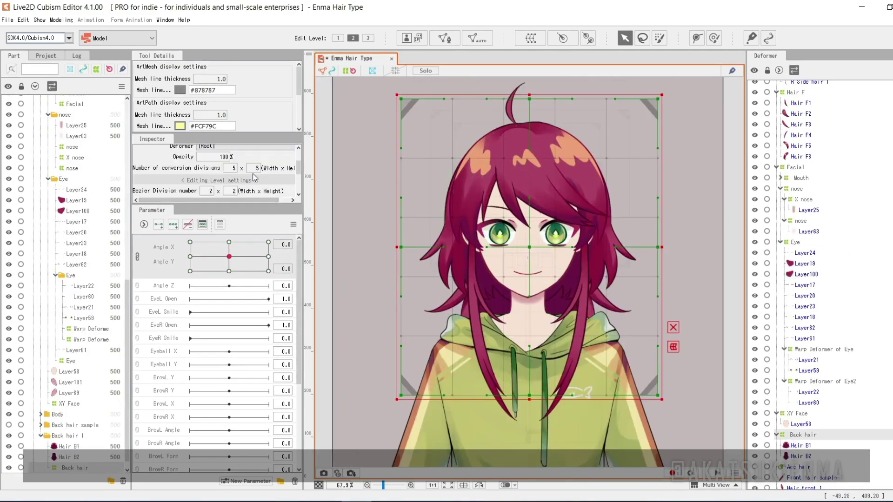
click(137, 257)
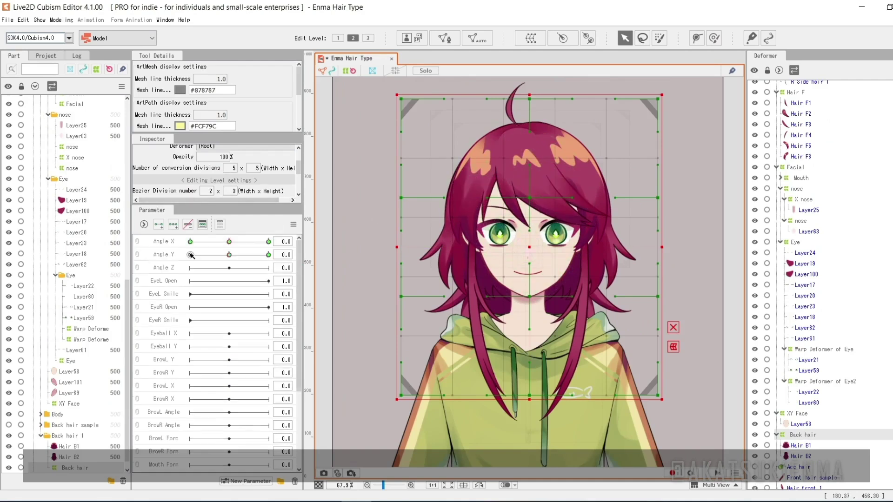
At Angle X 30, reshape the Back hair deformer by moving its centre and side control points to follow the head turn
drag(229, 241, 325, 239)
drag(529, 198, 539, 198)
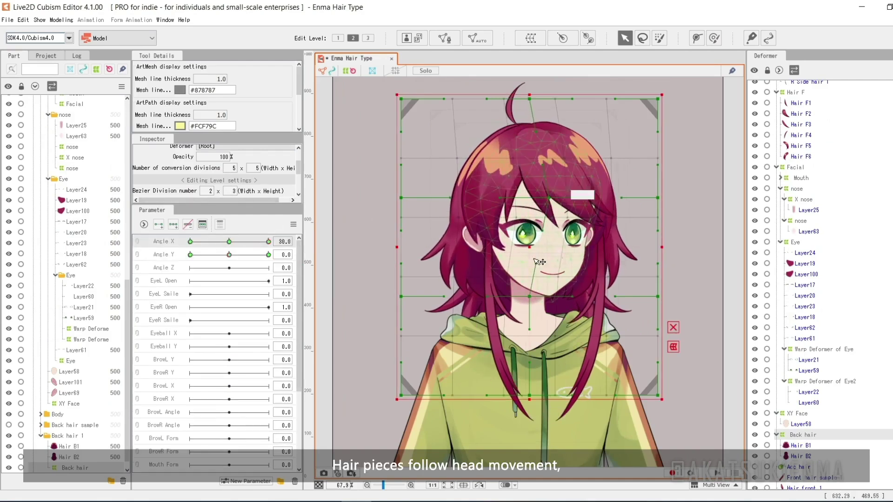
drag(401, 198, 385, 202)
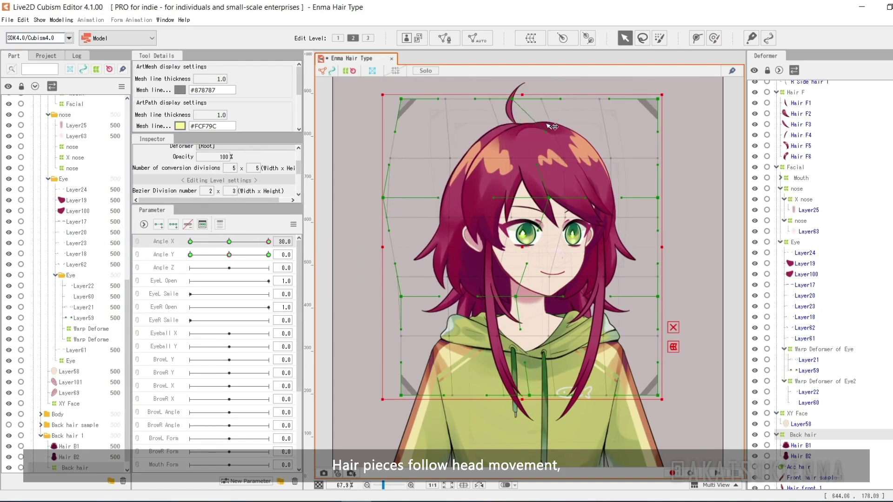
drag(660, 300, 636, 294)
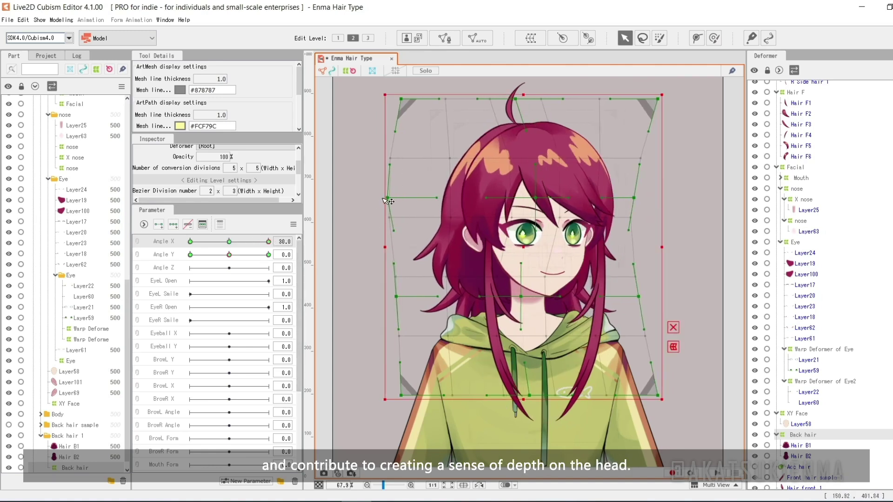
mouse_move(388, 201)
mouse_down()
mouse_move(398, 200)
mouse_move(389, 192)
mouse_up()
mouse_move(268, 241)
mouse_down()
mouse_move(230, 242)
mouse_move(269, 242)
mouse_up()
drag(539, 199, 554, 200)
mouse_move(268, 242)
mouse_down()
mouse_move(244, 243)
mouse_move(269, 243)
mouse_up()
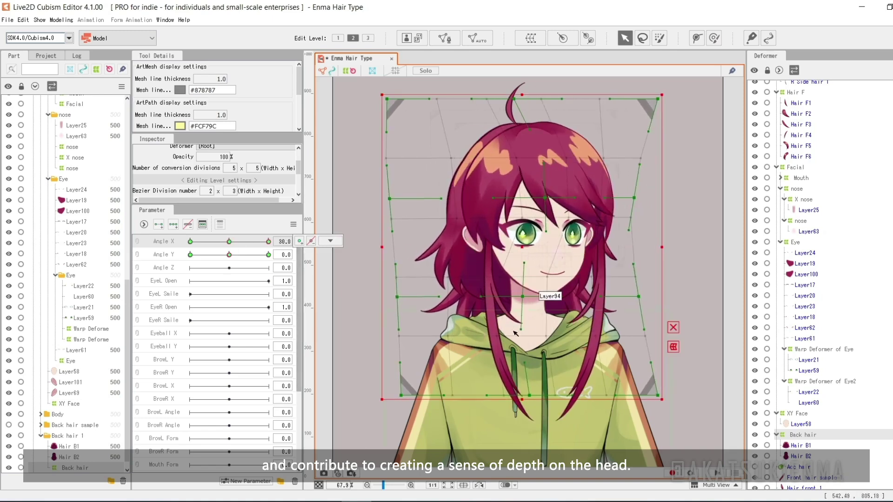
drag(397, 297, 392, 298)
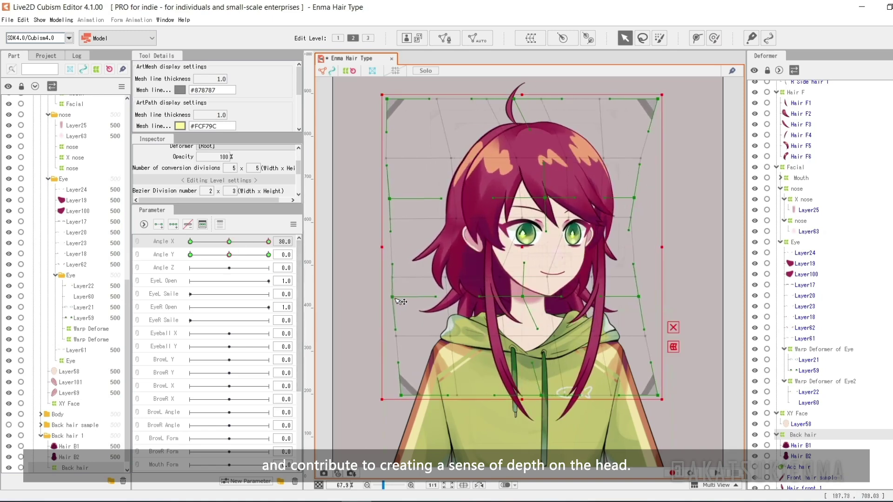
Mirror the Back hair deformer's Angle X 30 shape onto Angle X -30
drag(234, 242, 142, 237)
click(293, 224)
click(339, 303)
click(494, 360)
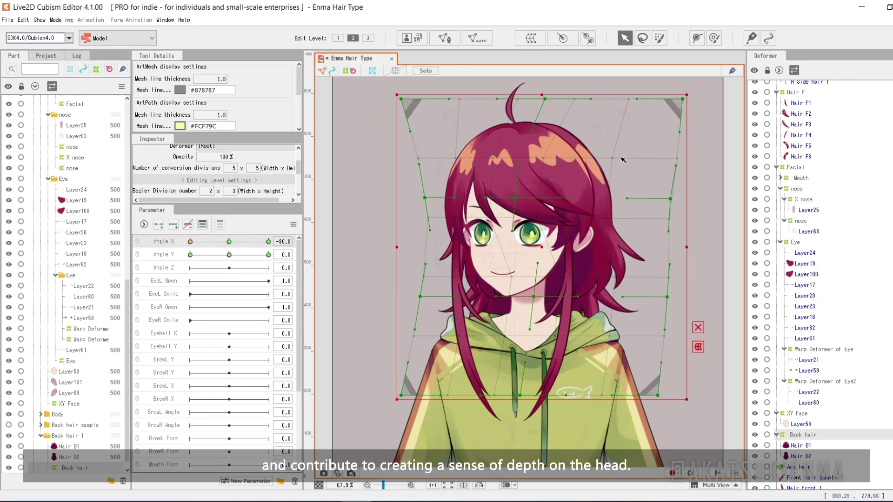
Try adjusting the Back hair deformer's upper edge at Angle X -30, check the head turn, and undo the last change
drag(604, 138, 645, 156)
click(589, 92)
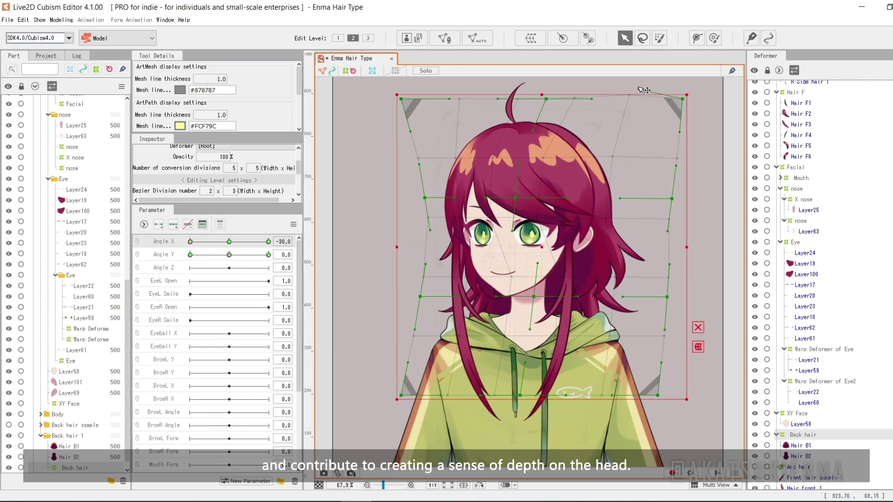
drag(644, 90, 637, 94)
drag(191, 241, 274, 246)
key(ctrl+z)
At Angle X 0 and Angle Y -30, lower the Back hair deformer's upper centre point and raise its top, side and lower points
mouse_move(217, 245)
mouse_down()
mouse_move(272, 249)
mouse_move(228, 242)
mouse_up()
click(190, 255)
drag(529, 197, 529, 209)
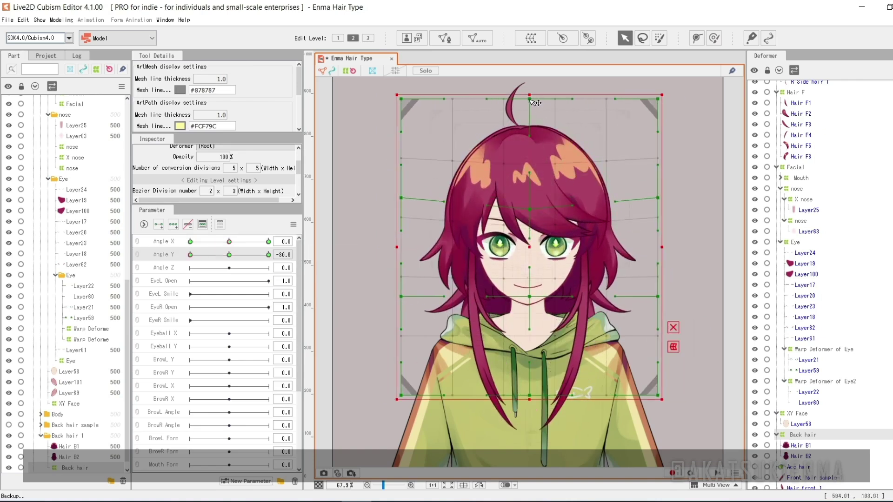
drag(530, 99, 530, 90)
drag(657, 198, 658, 184)
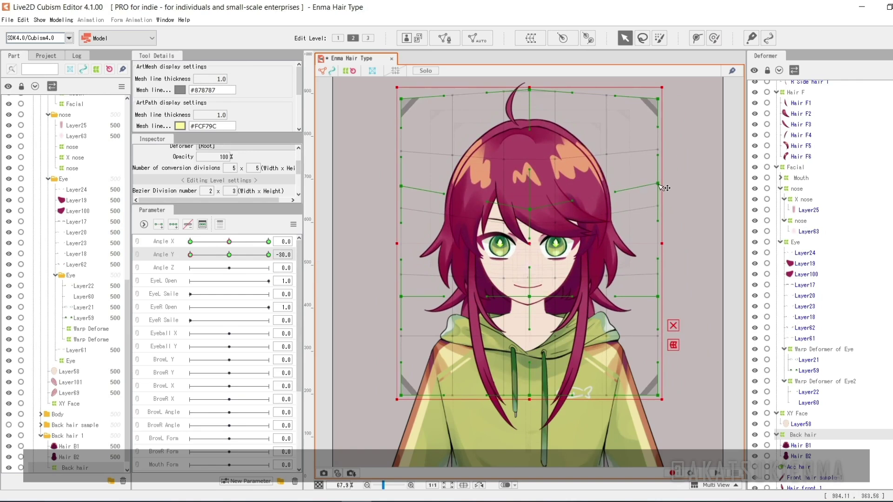
drag(533, 297, 537, 278)
drag(402, 296, 401, 282)
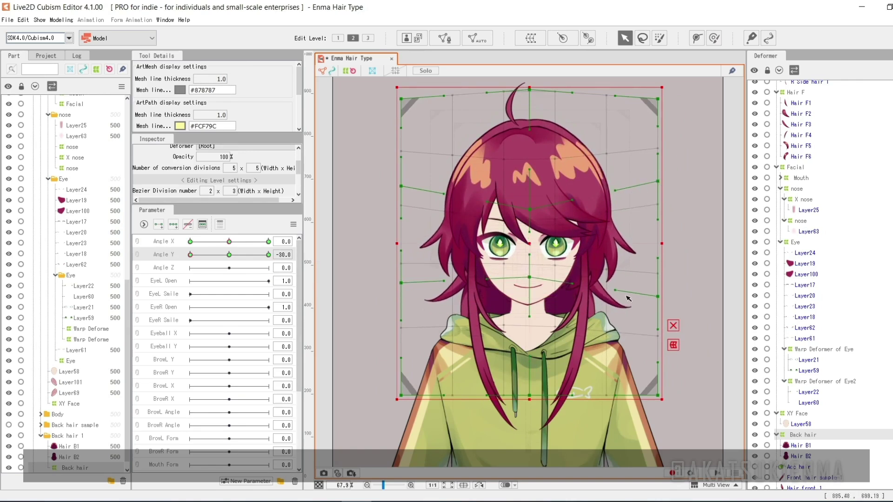
mouse_move(190, 255)
mouse_down()
mouse_move(225, 256)
mouse_move(191, 255)
mouse_up()
drag(528, 395, 527, 362)
At Angle Y 30, raise the Back hair deformer's upper centre point and lower its side points and bottom centre
drag(191, 255, 268, 254)
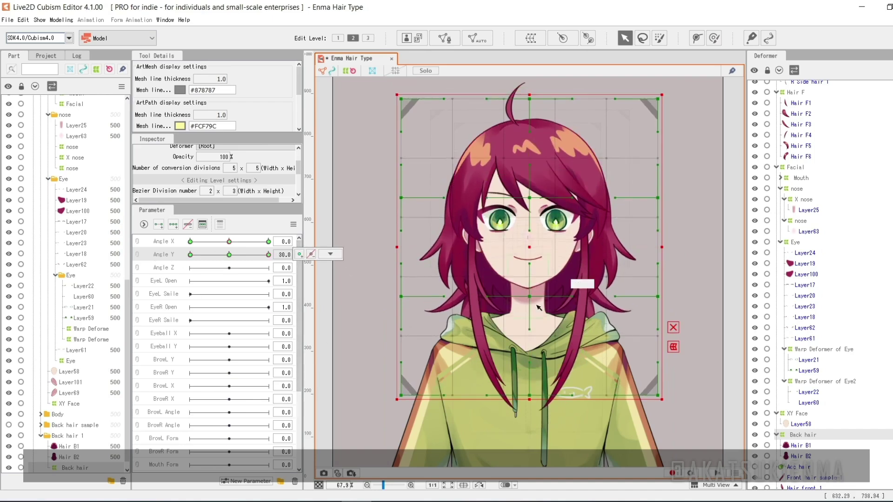
drag(532, 203, 535, 170)
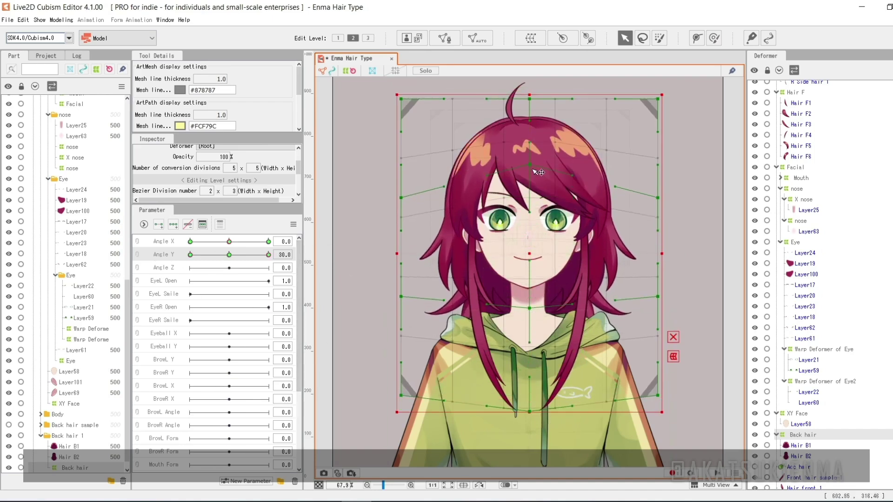
drag(237, 255, 269, 254)
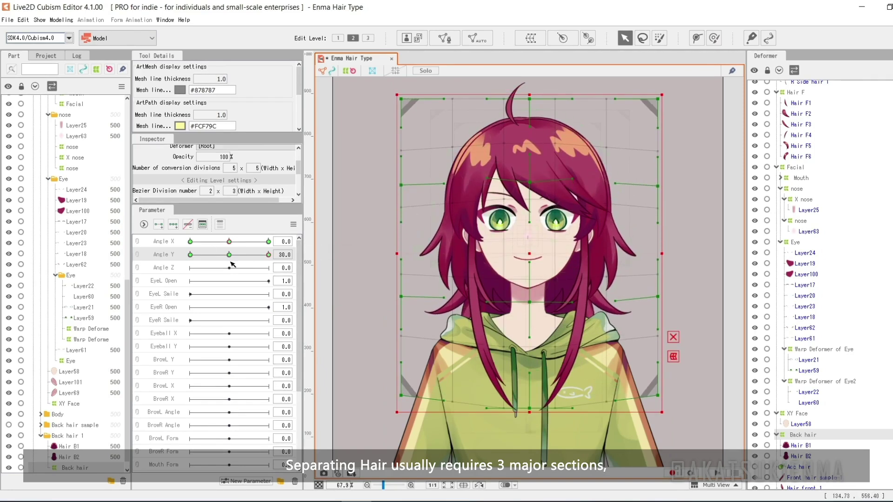
drag(401, 189, 402, 213)
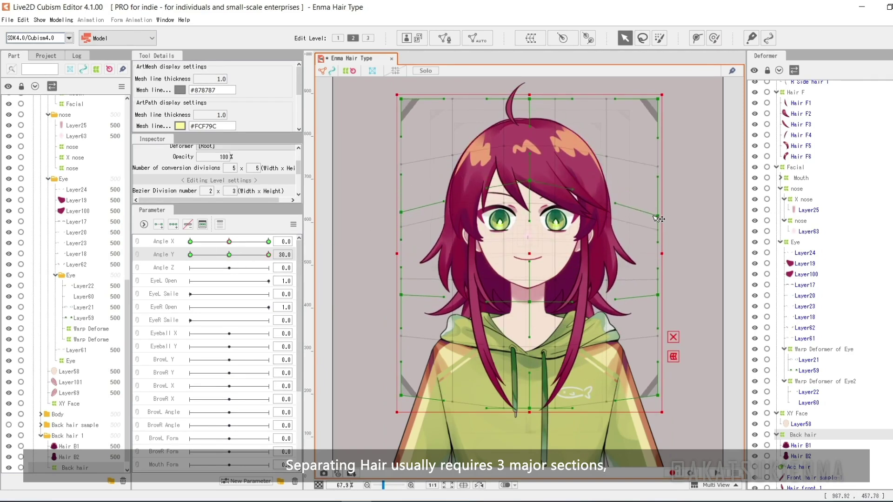
Generate four-cornered shapes for the Back hair deformer from Angle X and Angle Y, and link the two parameters
mouse_move(230, 255)
mouse_down()
mouse_move(269, 255)
mouse_move(233, 258)
mouse_up()
click(309, 256)
click(449, 313)
click(229, 254)
click(365, 257)
click(136, 247)
drag(232, 259, 236, 259)
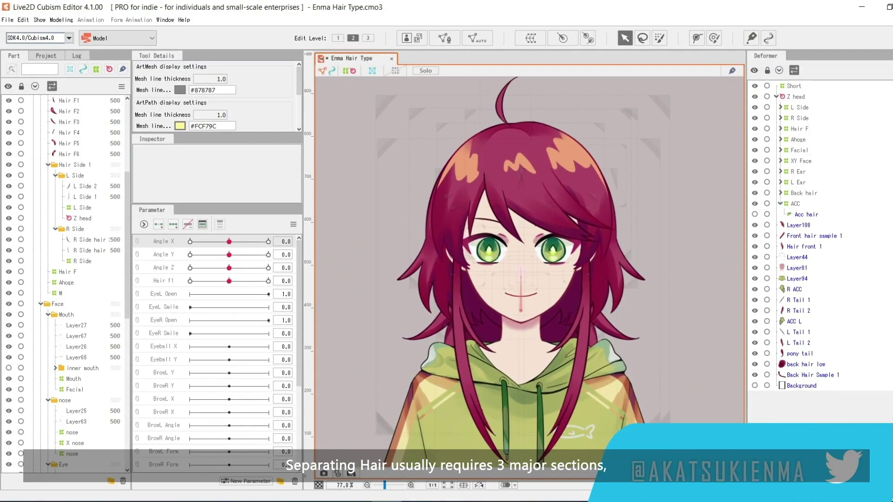
Move the Hair F deformer with the bangs off the head to the empty area beside it
click(812, 130)
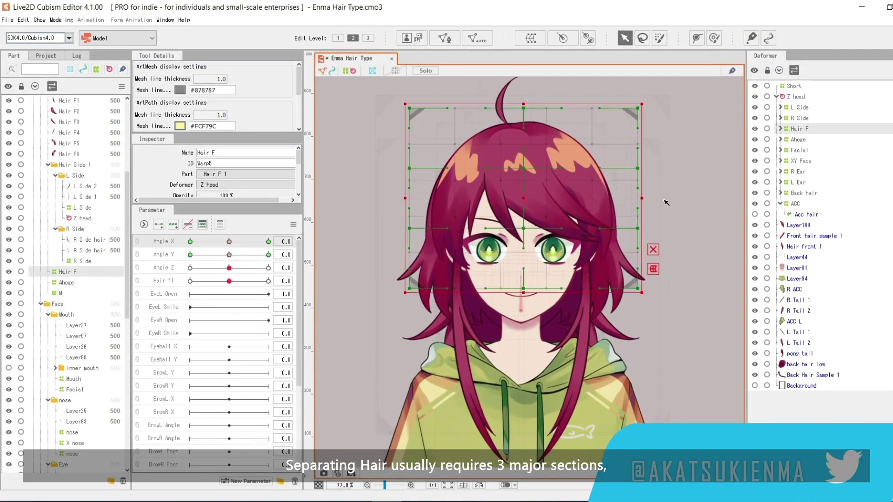
drag(526, 202, 678, 191)
scroll(523, 201, down, 2)
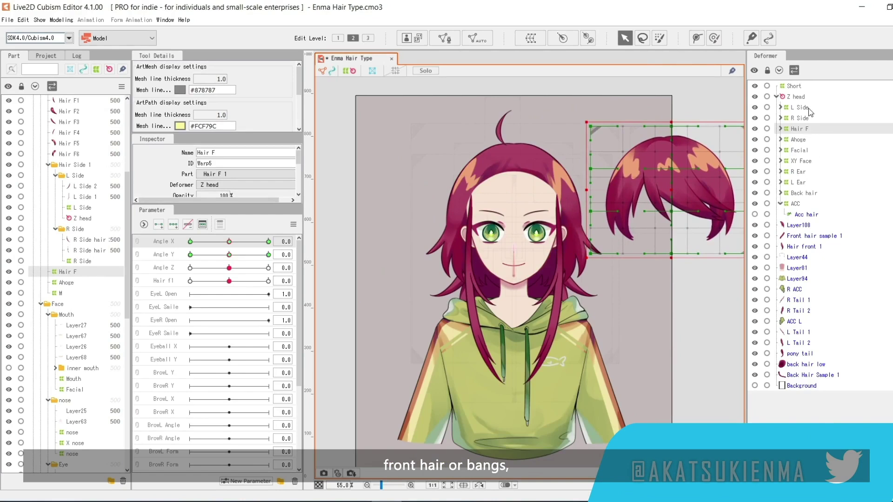
Pull the individual bangs pieces apart, including Hair F1, to show how the front hair is split
scroll(717, 175, up, 2)
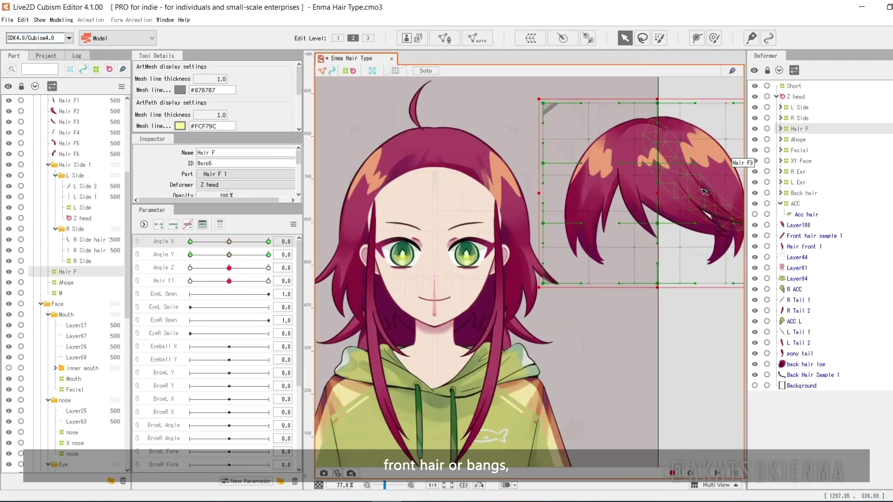
click(696, 189)
click(658, 204)
drag(666, 192, 580, 322)
click(541, 222)
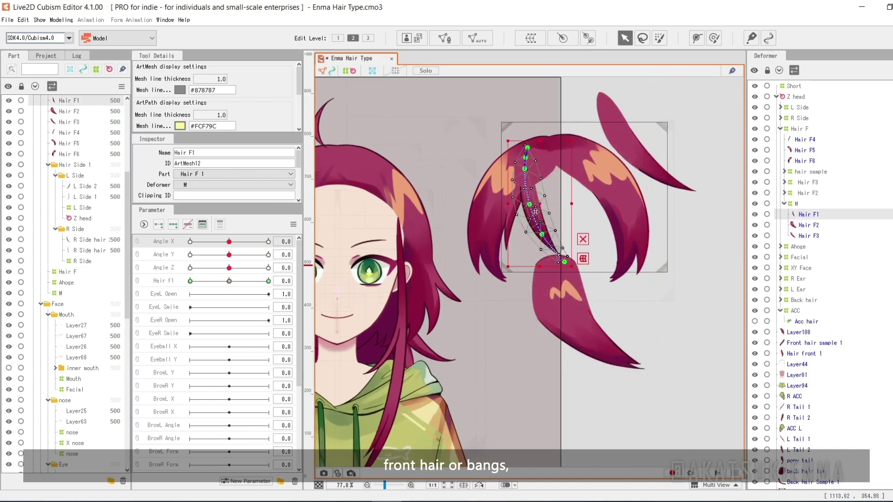
drag(534, 211, 479, 335)
click(498, 190)
drag(499, 189, 470, 191)
drag(587, 192, 647, 221)
Undo the moves of the individual bangs pieces so the front hair is assembled again
key(ctrl+z)
key(ctrl+z)
key(ctrl+z)
key(ctrl+z)
key(ctrl+z)
scroll(693, 161, down, 2)
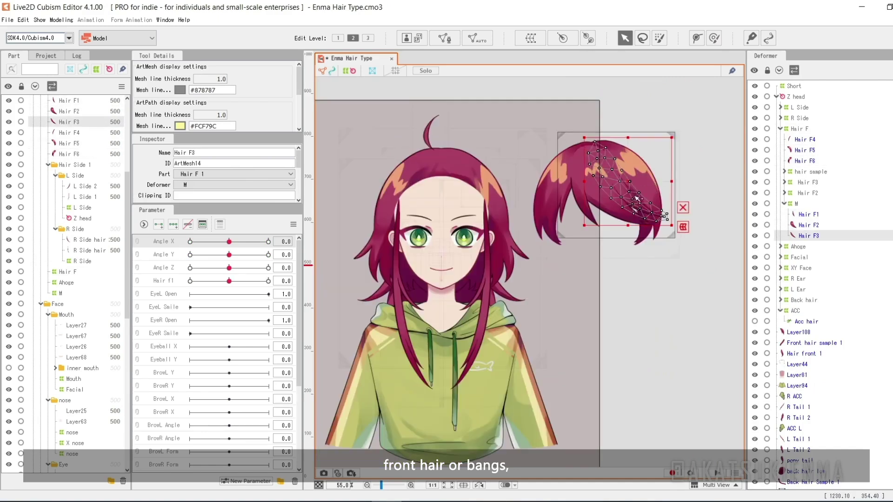
Move the R Side and L Side hair deformers off the head to the area below the separated bangs
click(794, 118)
drag(424, 283, 572, 349)
click(802, 108)
drag(473, 298, 640, 350)
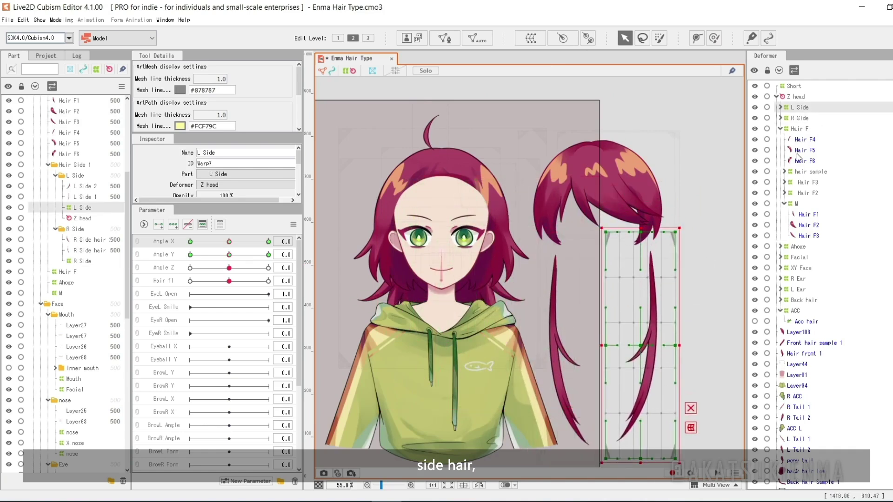
Move the Back hair deformer and the Ahoge off the head to the side opposite the bangs
scroll(800, 215, down, 1)
click(798, 292)
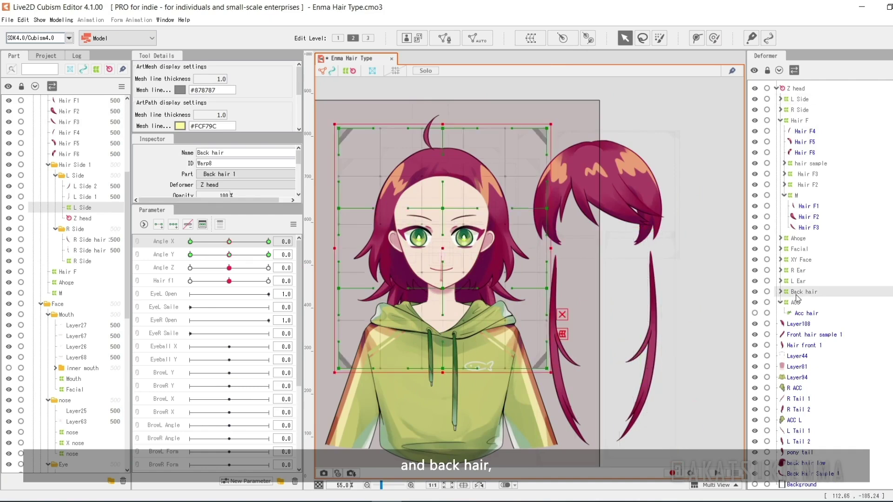
drag(434, 251, 404, 274)
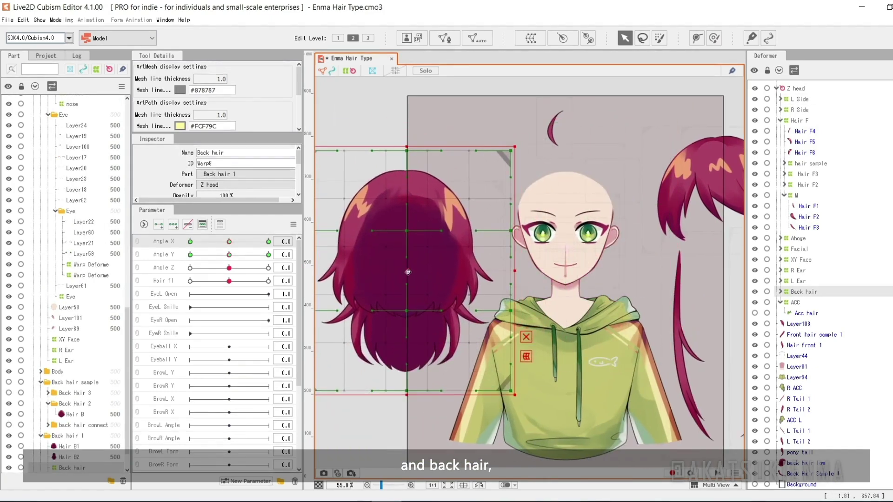
click(553, 137)
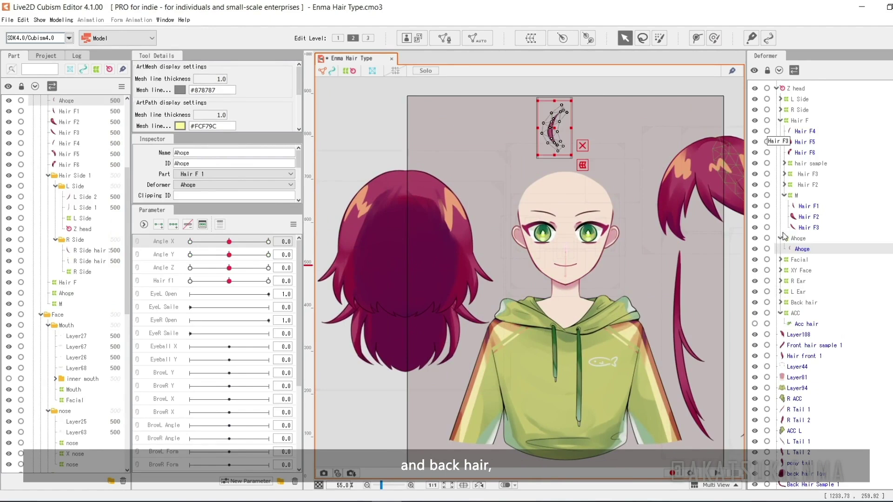
click(521, 118)
scroll(446, 190, down, 2)
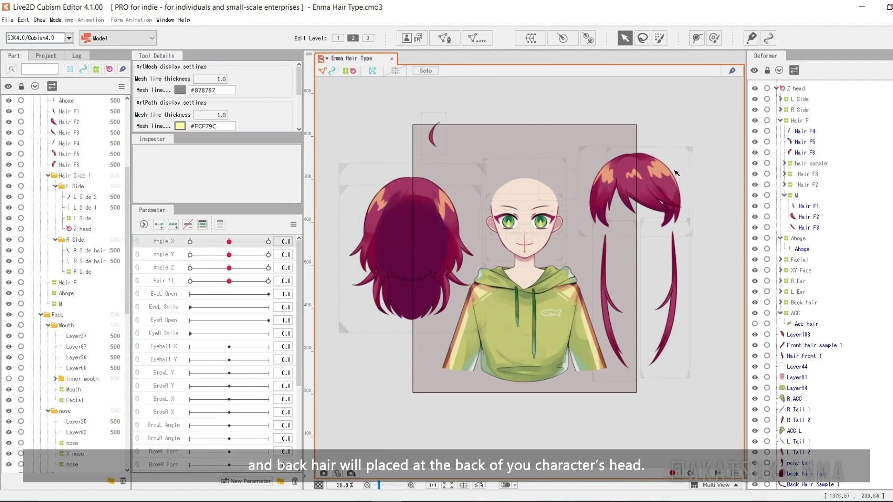
Examine the head and separated hair pieces at Angle X 30, Angle Y -30 and Angle Z -30
drag(232, 244, 158, 255)
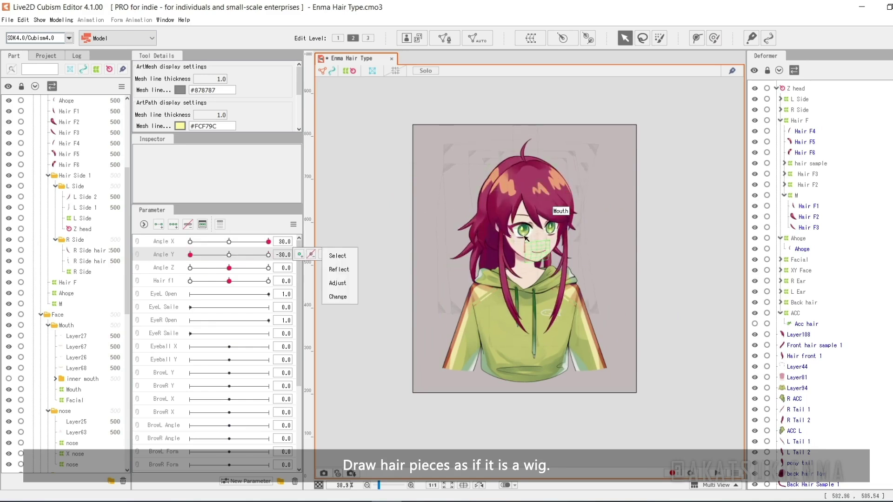
scroll(515, 231, up, 3)
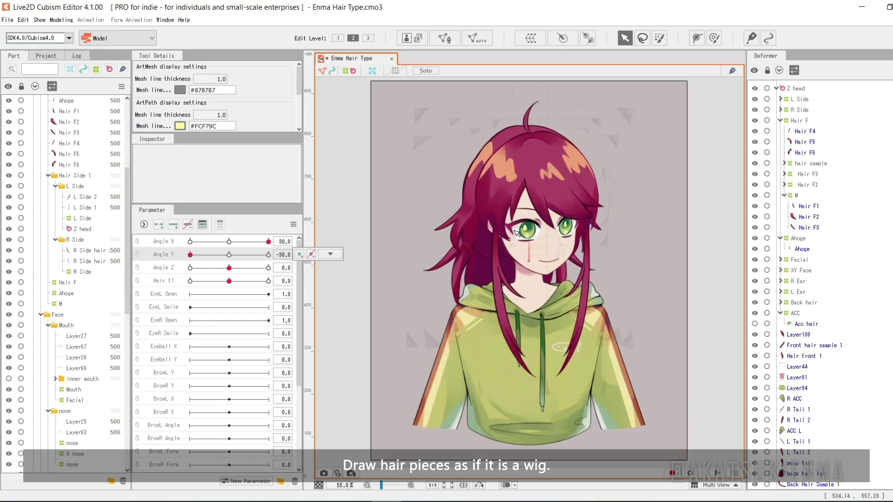
drag(230, 267, 190, 267)
drag(269, 242, 232, 242)
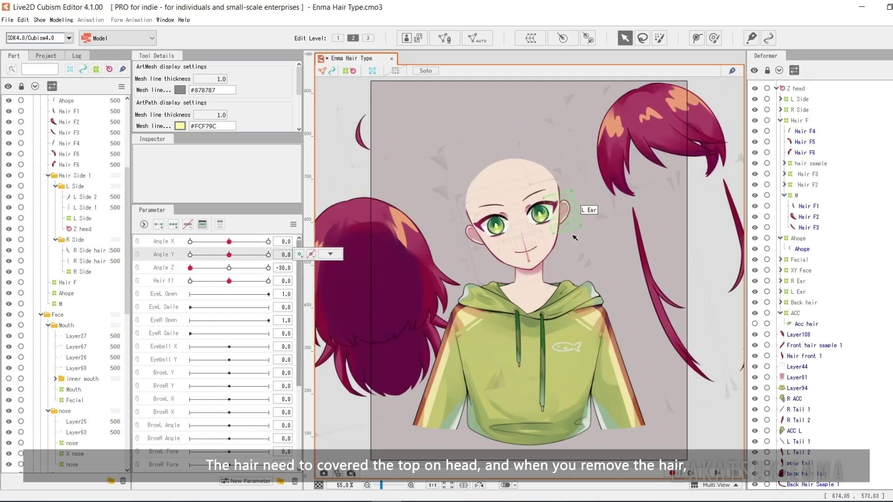
scroll(571, 265, down, 2)
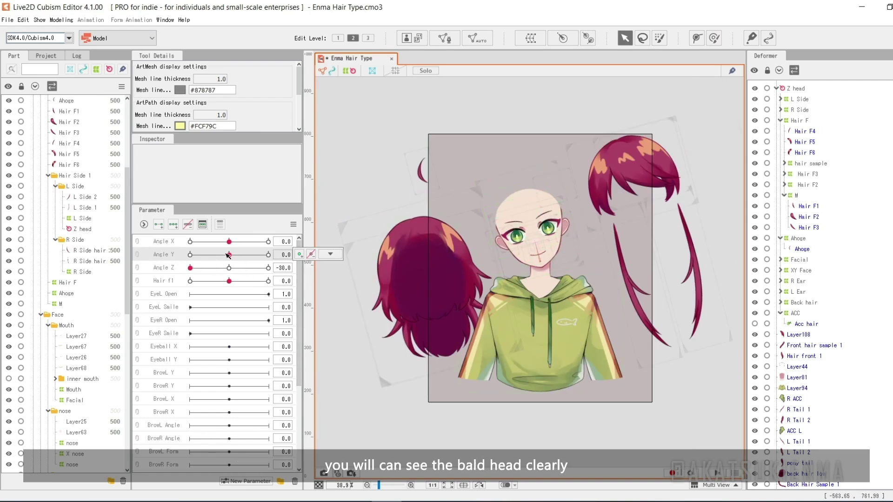
drag(229, 255, 181, 256)
click(330, 253)
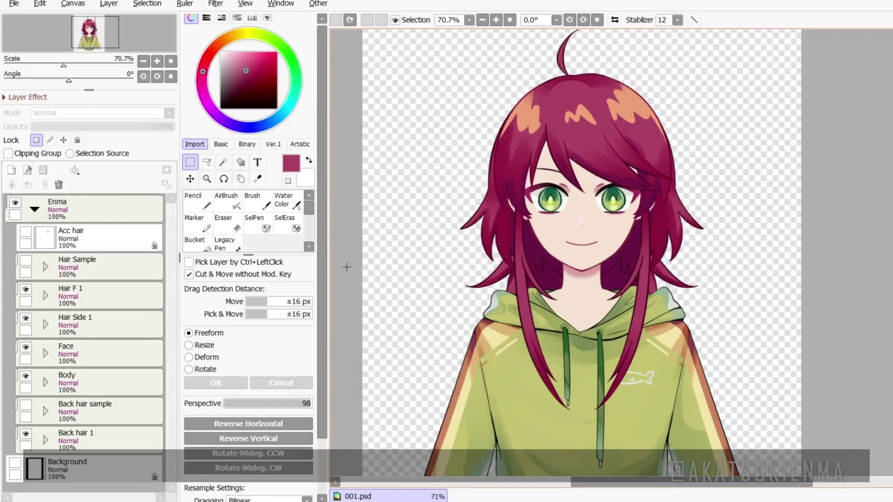
Switch to 001.psd in PaintTool SAI and try moving the Hair F 1 folder off the head with a Freeform transform
click(72, 304)
click(204, 335)
drag(561, 162, 466, 135)
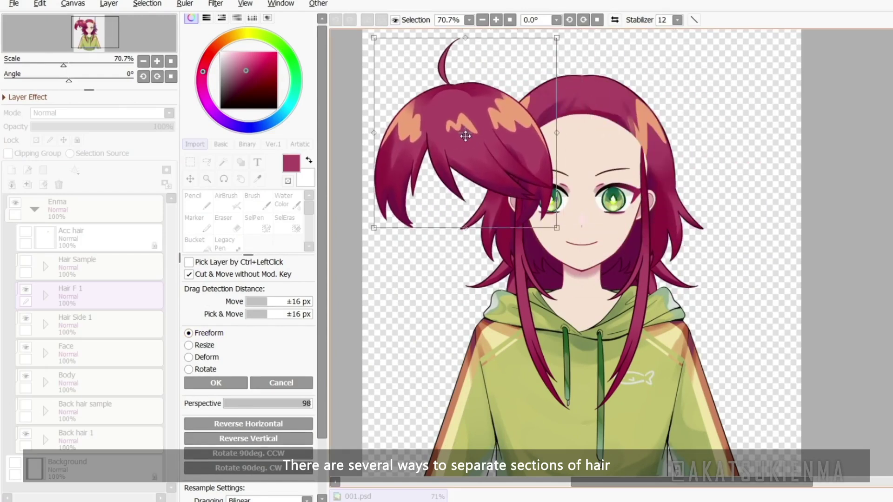
click(281, 383)
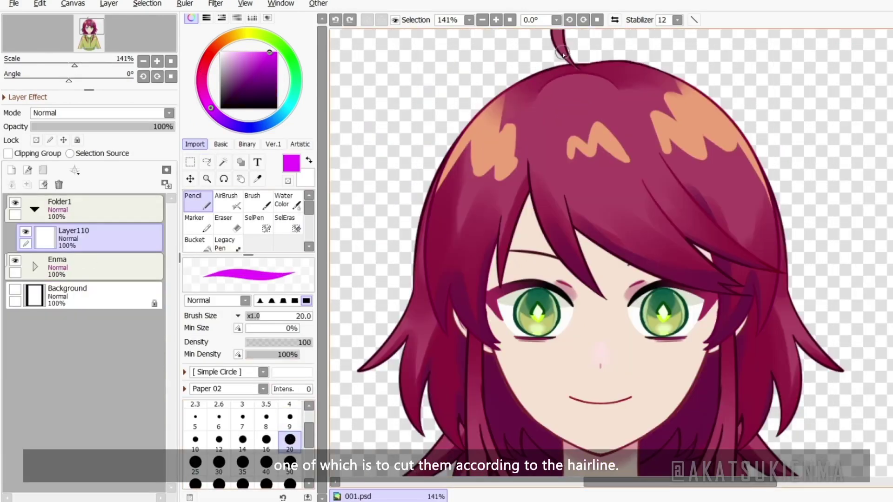
Outline each bangs section along the hairline on Layer110 with a size 20 magenta Pencil
mouse_move(572, 59)
mouse_down()
mouse_move(411, 256)
mouse_move(554, 150)
mouse_up()
drag(515, 178, 523, 255)
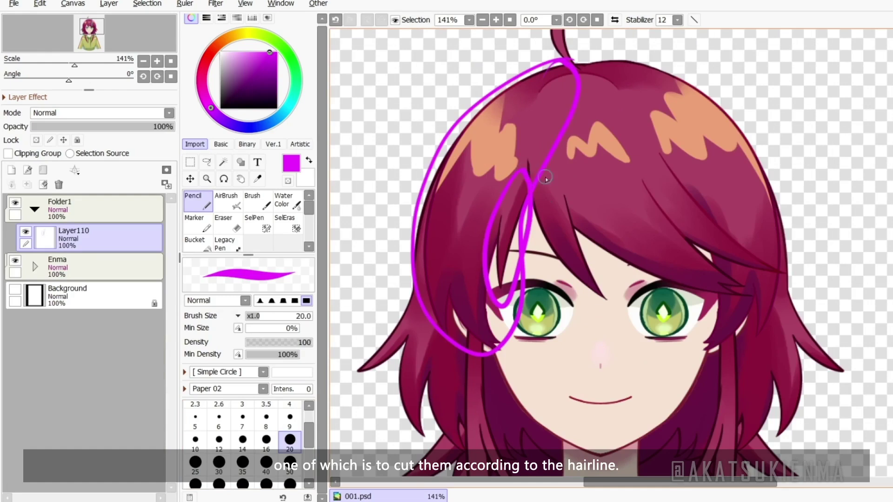
drag(530, 160, 603, 303)
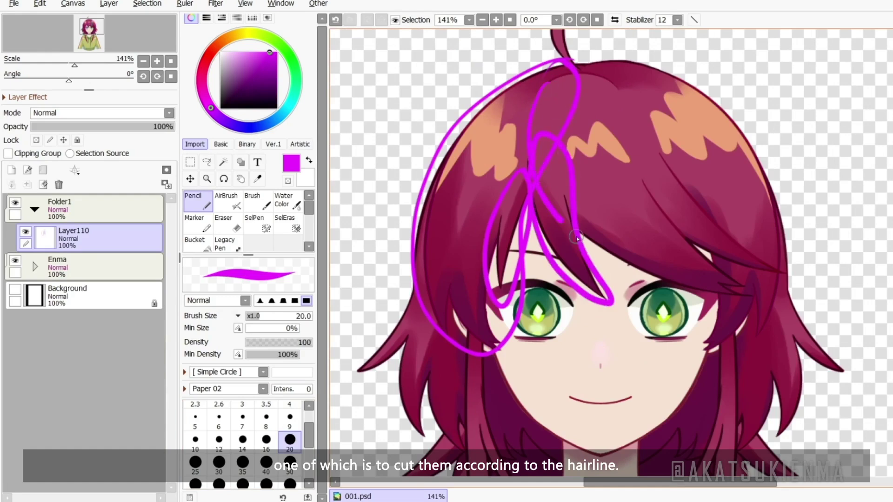
mouse_move(576, 239)
mouse_down()
mouse_move(684, 299)
mouse_move(746, 296)
mouse_up()
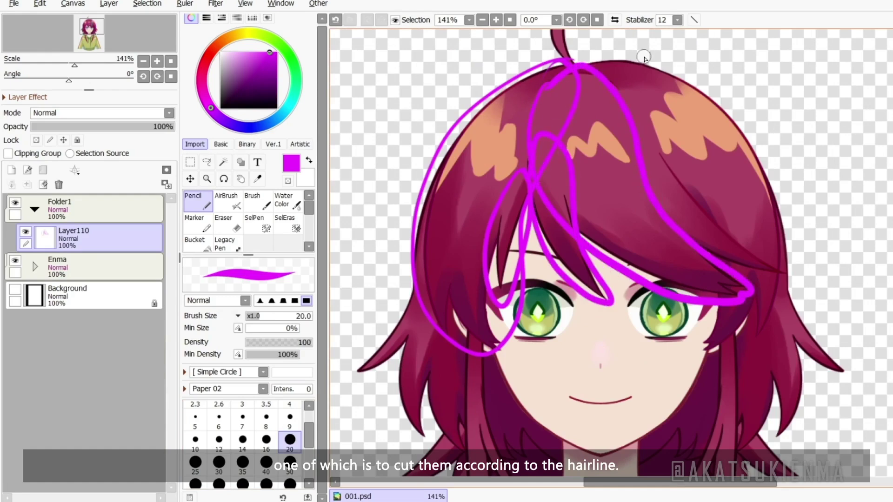
drag(769, 254, 674, 242)
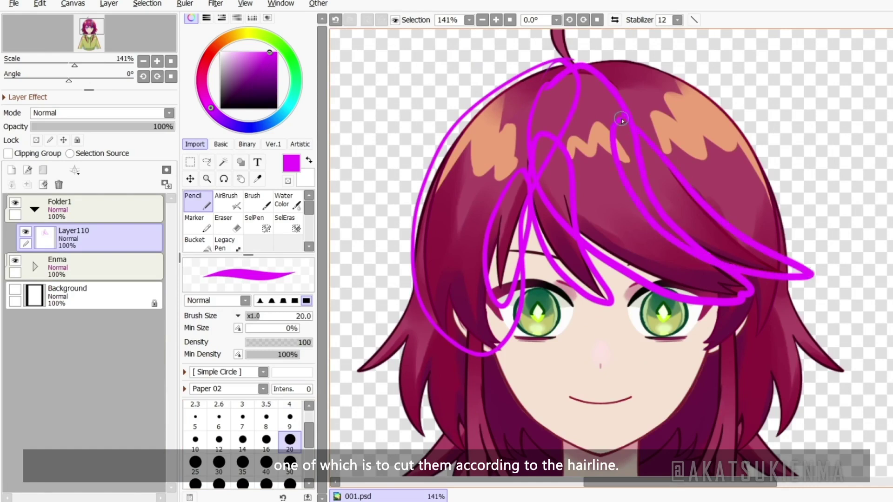
mouse_move(569, 72)
mouse_down()
mouse_move(765, 179)
mouse_move(753, 339)
mouse_move(689, 218)
mouse_up()
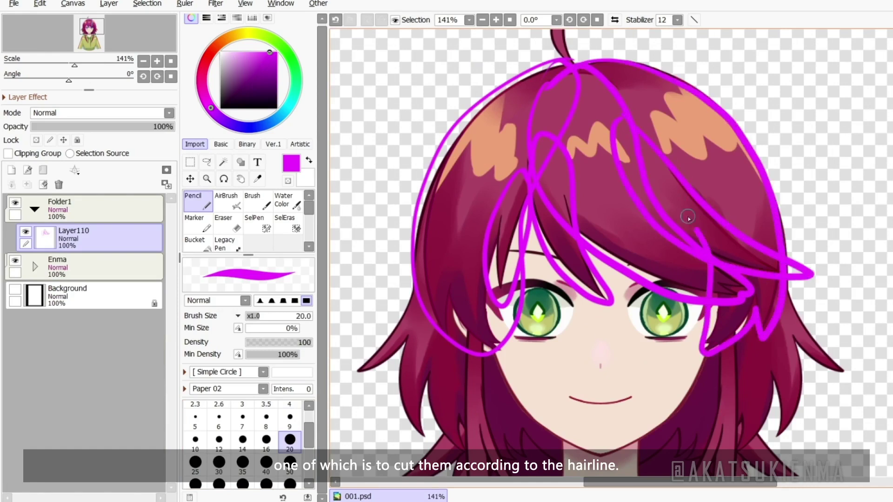
Undo the magenta outlines drawn over the bangs sections
key(ctrl+z)
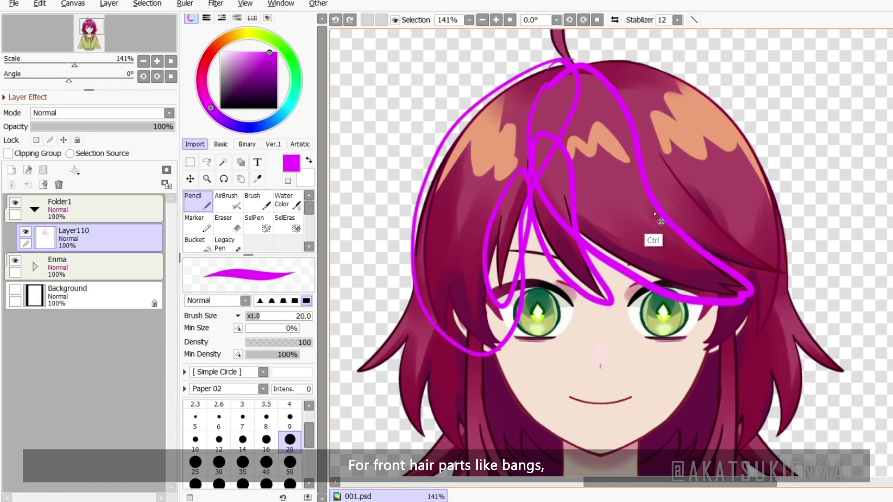
key(ctrl+z)
key(ctrl+z)
click(222, 90)
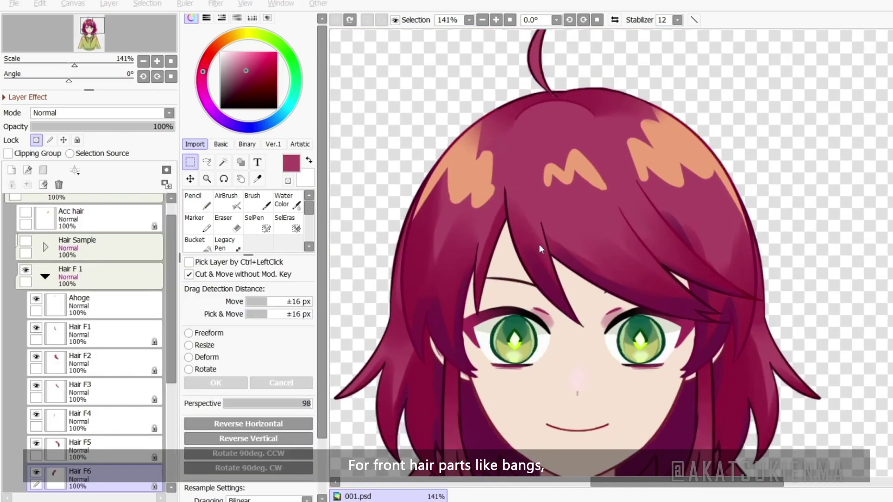
Try moving the middle bang, Hair F3 and Hair F4 pieces out of place, undoing the moves
click(540, 244)
drag(537, 241, 539, 359)
key(ctrl+z)
drag(669, 256, 682, 242)
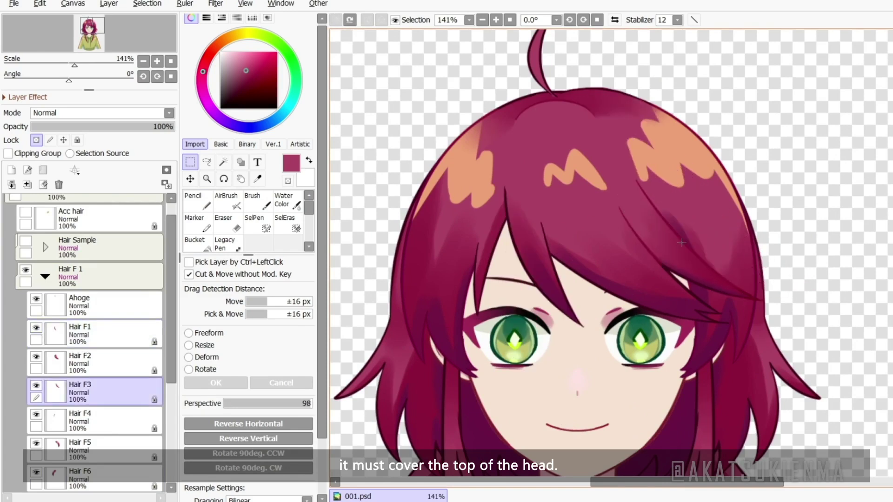
drag(481, 267, 478, 292)
key(ctrl+z)
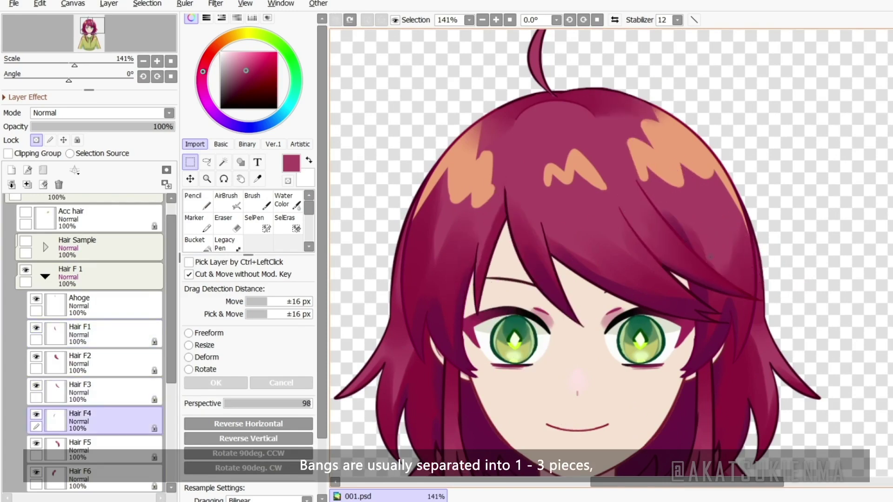
Try moving the Hair F5 side bang and the side bang opposite it away from the head
scroll(613, 168, down, 1)
scroll(614, 168, up, 1)
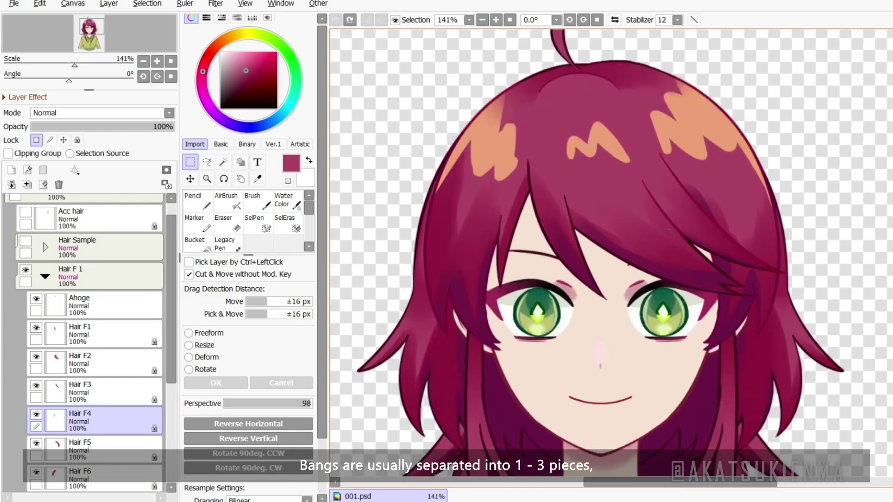
ctrl+click(758, 239)
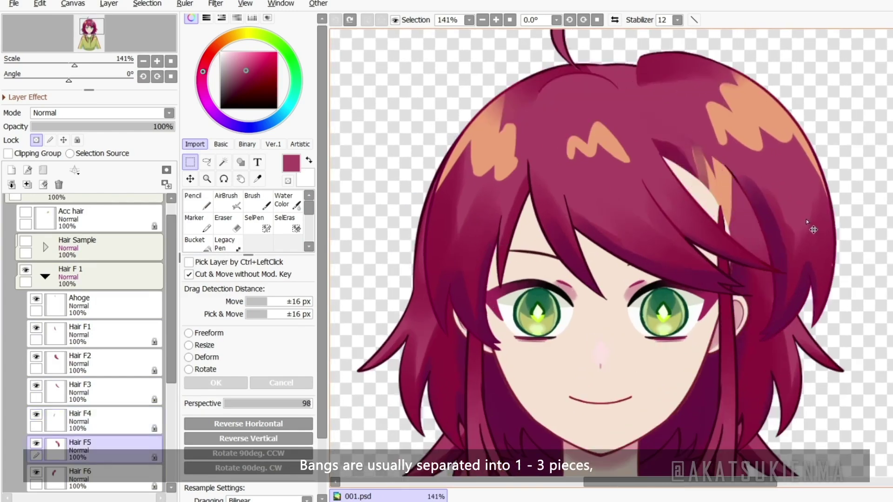
ctrl+click(429, 205)
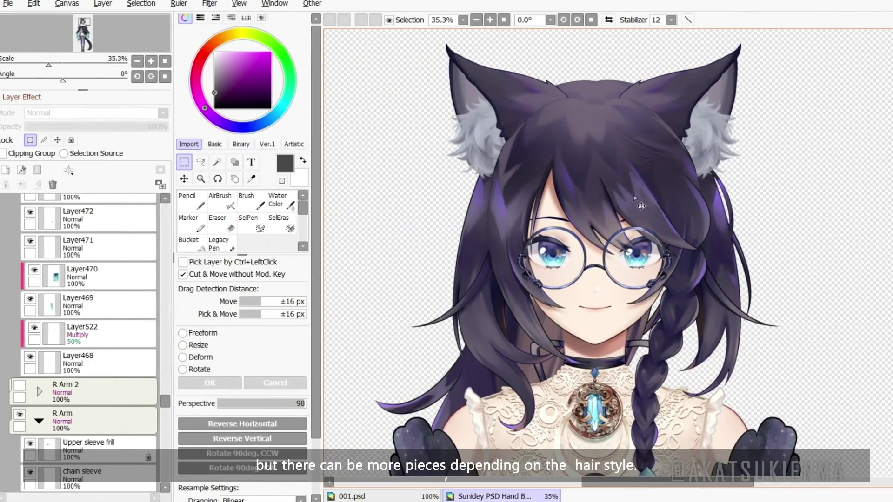
In the cat-eared model's PSD, try pulling Bang1, Bang2 and R Bang 1 off the head, then undo the moves
drag(635, 198, 840, 193)
drag(591, 200, 786, 242)
ctrl+click(543, 212)
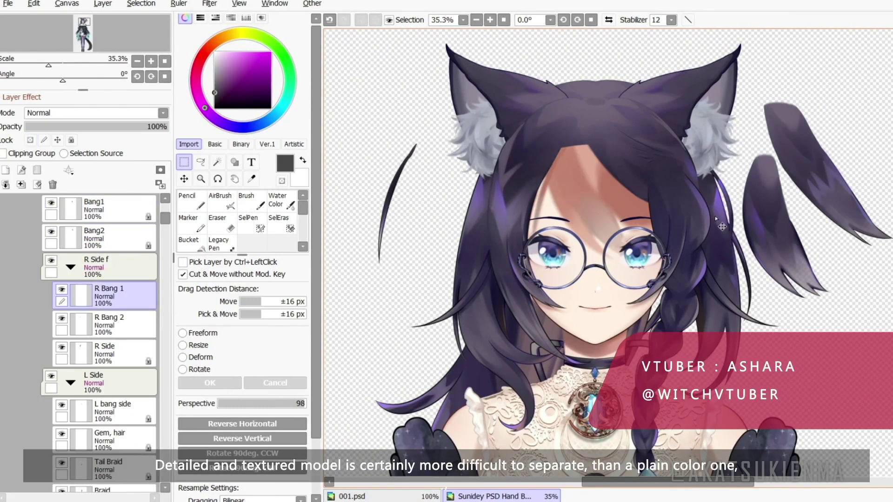
key(ctrl+z)
key(ctrl+z)
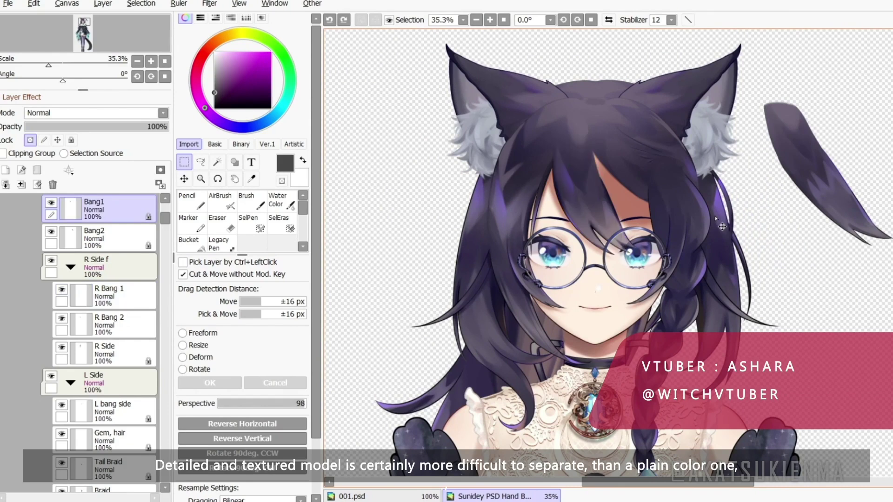
key(ctrl+z)
Try shifting Bang1 and Bang2 to expose the hair and skin beneath them, undoing each move
scroll(629, 150, up, 2)
scroll(629, 150, up, 1)
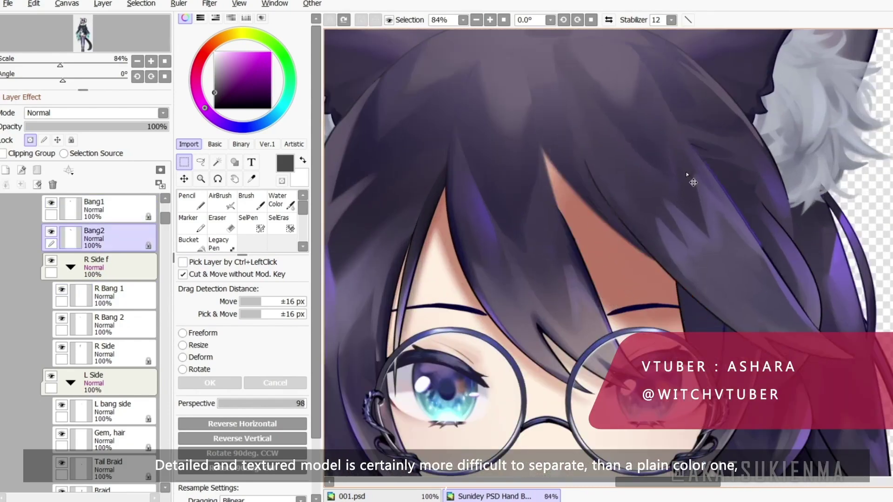
drag(723, 232, 604, 214)
key(ctrl+z)
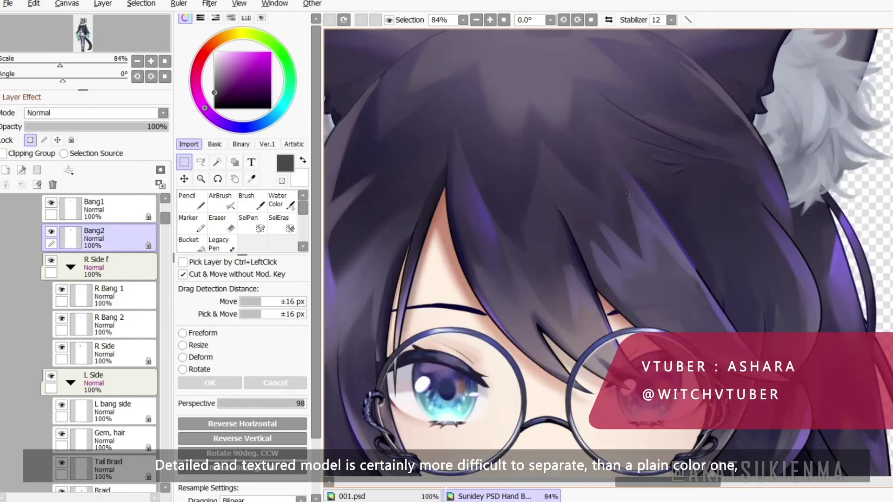
drag(586, 125, 620, 195)
drag(548, 255, 508, 306)
key(ctrl+z)
Try shifting the R Bang 1 piece beside the forehead, then undo the moves
drag(484, 265, 588, 191)
drag(566, 233, 591, 257)
key(ctrl+z)
key(ctrl+z)
key(ctrl+z)
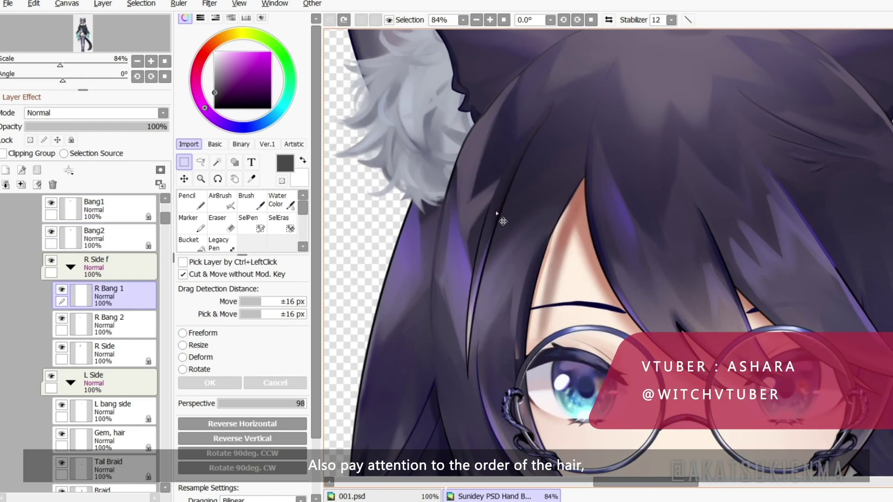
key(ctrl+z)
Examine the stacking order of the front bangs and pick the R Bang 2 piece
drag(760, 207, 670, 231)
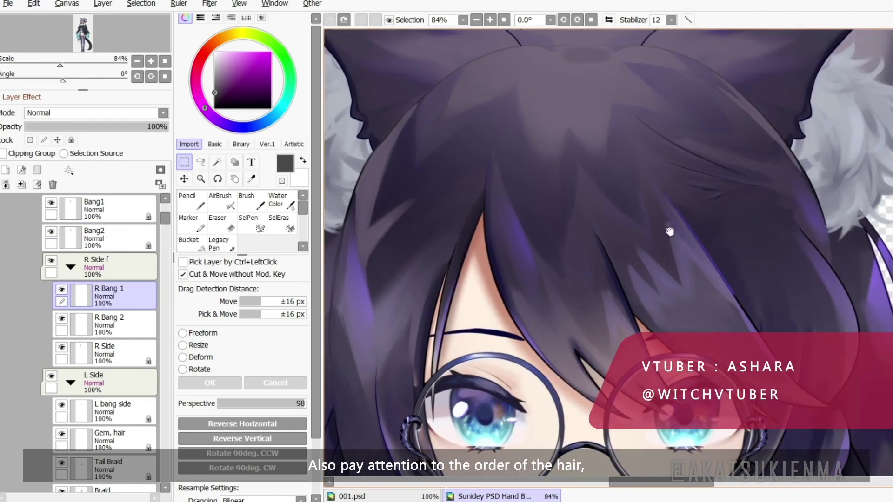
scroll(689, 187, up, 1)
scroll(686, 189, down, 2)
drag(609, 216, 680, 189)
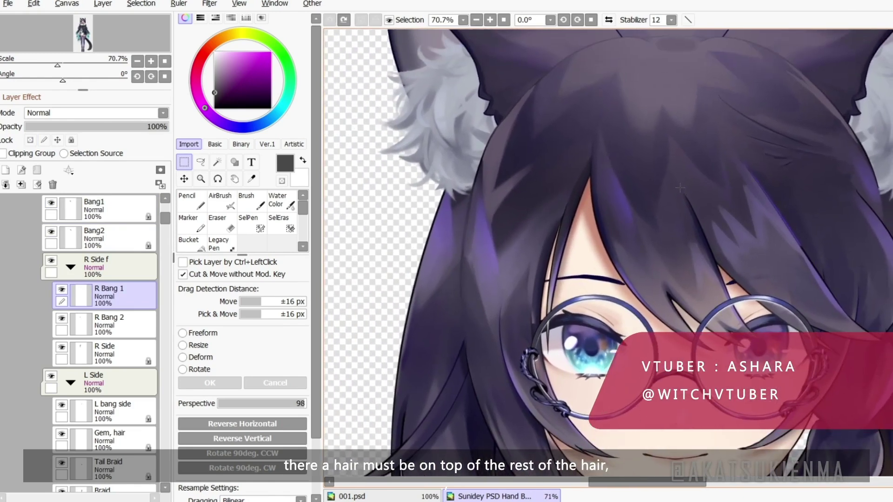
ctrl+click(525, 293)
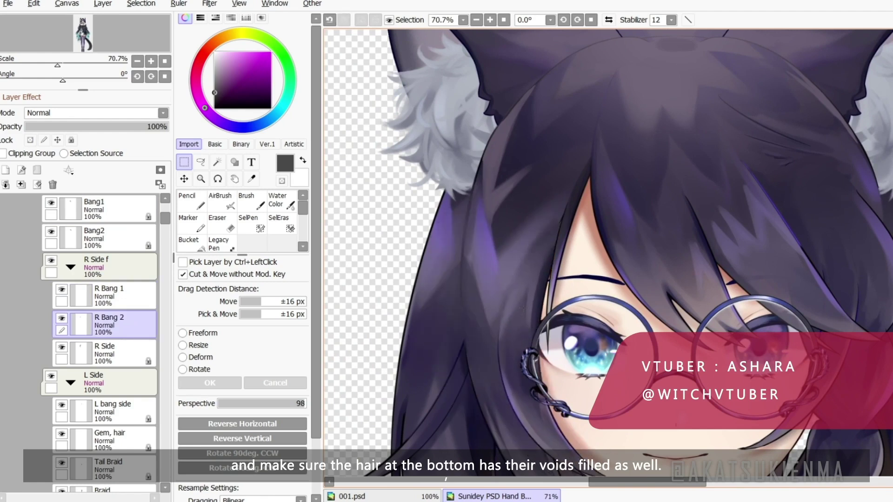
scroll(531, 206, down, 1)
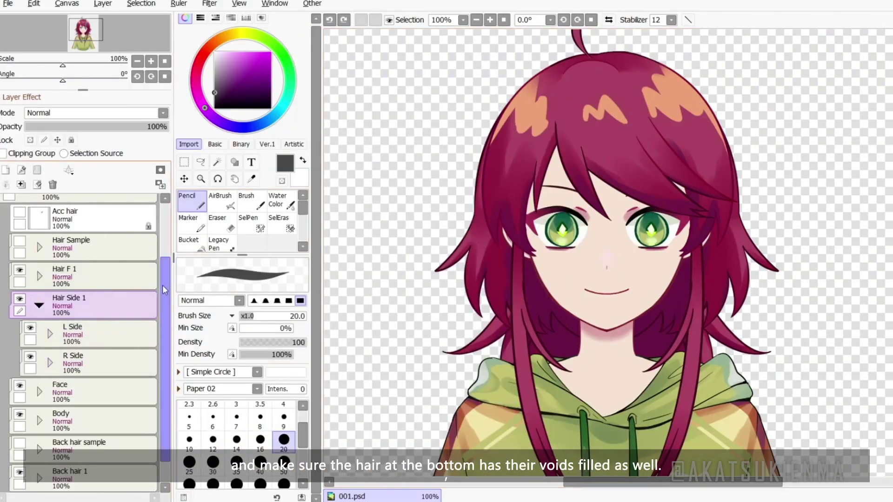
In 001.psd, expand the L Side folder under Hair Side 1 and select the L Side 2 layer
click(585, 256)
click(50, 334)
click(107, 364)
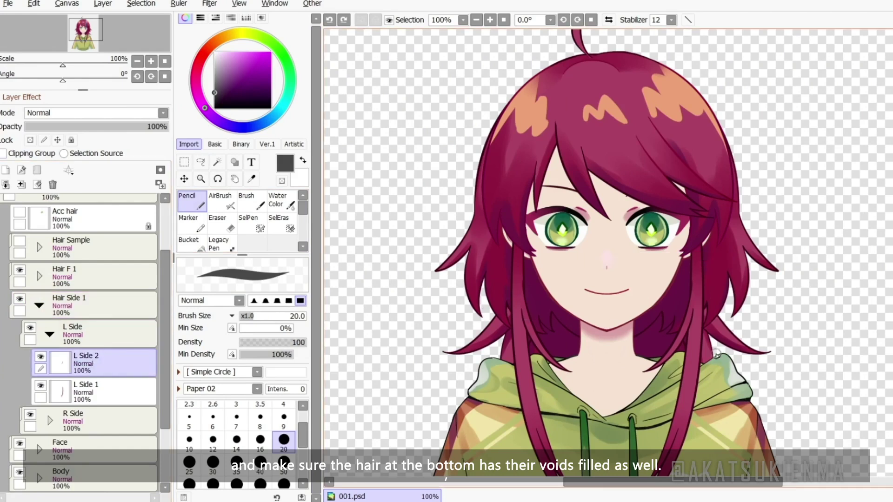
drag(625, 376, 582, 309)
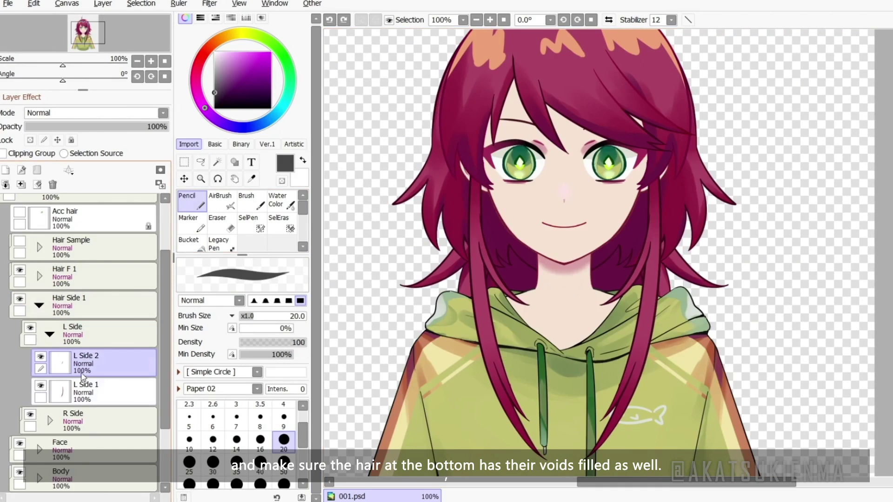
Move the R Side hair folder outward from the head with a Freeform transform
click(93, 421)
key(m)
click(201, 333)
drag(507, 267, 416, 259)
click(235, 383)
Try moving the L Side folder outward with a Freeform transform, then cancel it and undo the R Side move
click(93, 334)
key(ctrl+t)
drag(579, 242, 721, 239)
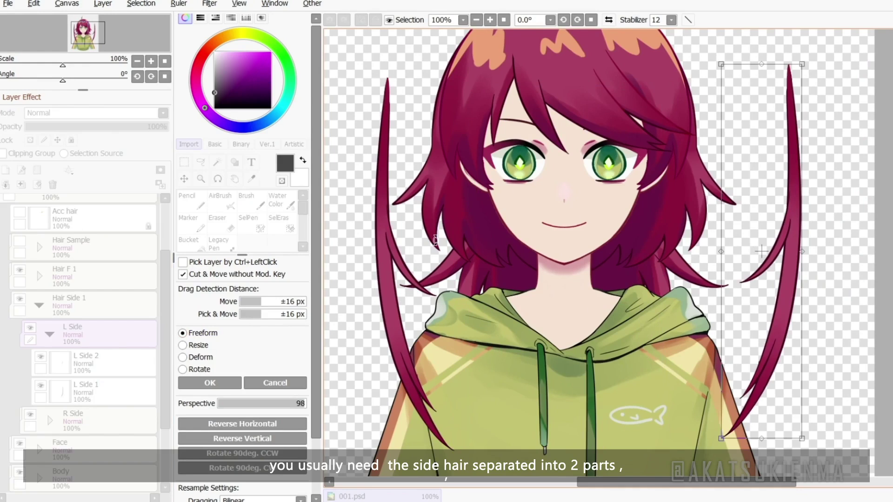
click(279, 383)
key(ctrl+z)
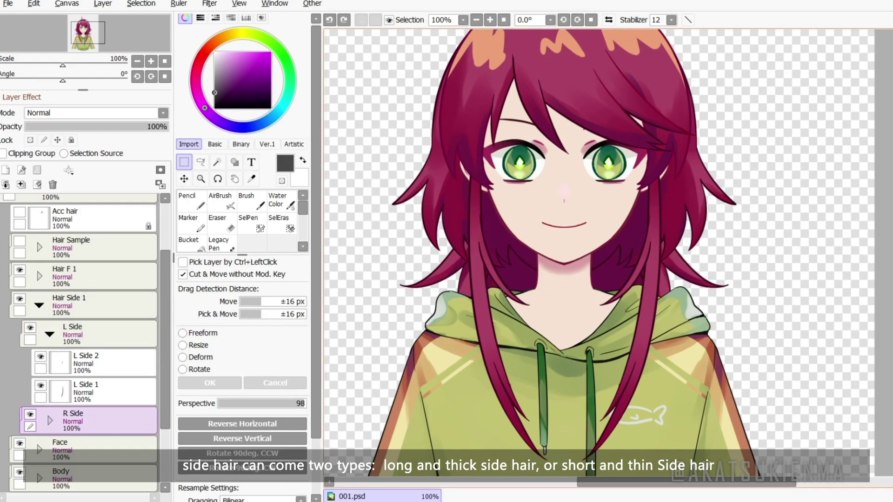
Move the R Side hair 1 and R Side hair 2 strands outward from the head as separate pieces
ctrl+click(482, 317)
drag(481, 318, 386, 321)
drag(497, 286, 405, 283)
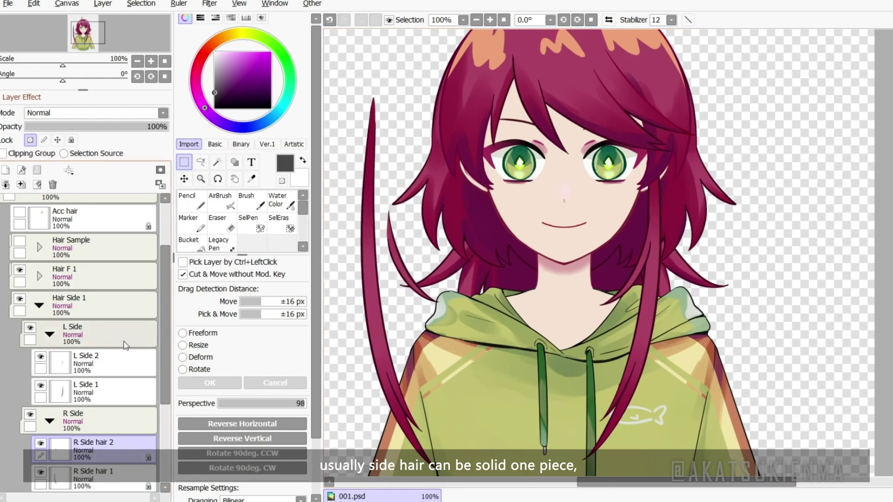
Move the L Side folder outward with a Freeform transform and pick its L Side 2 strand
click(126, 345)
click(190, 334)
drag(614, 303, 750, 291)
click(210, 383)
ctrl+click(793, 294)
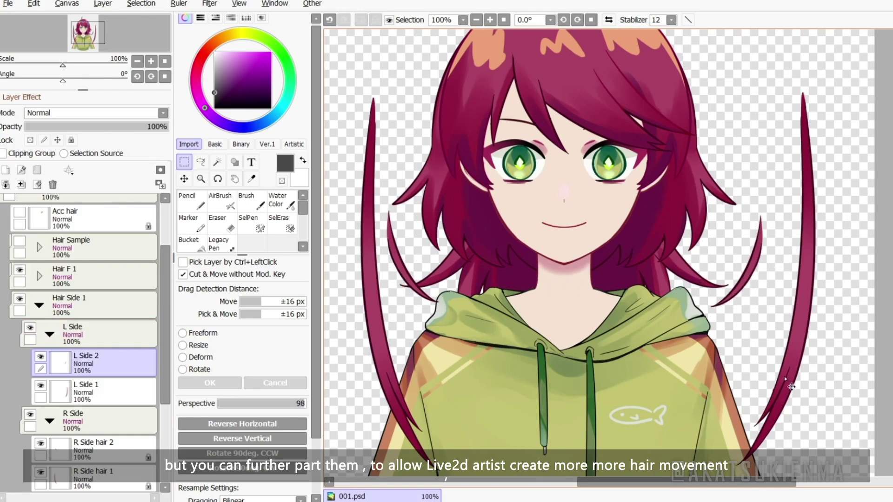
Undo the moves of the left and right side hair strands
key(ctrl+z)
key(ctrl+z)
key(ctrl+z)
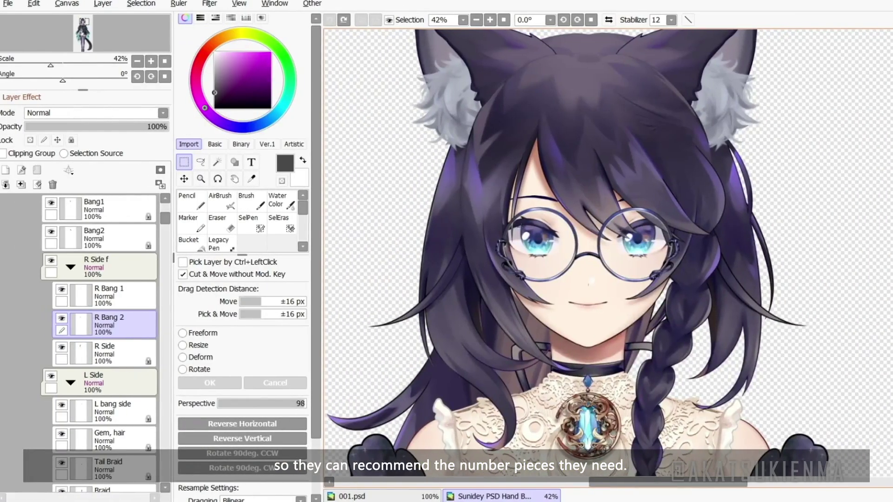
In the cat-eared model's PSD, pull R Bang 1 and R Bang 2 off the head into the empty canvas beside it
drag(484, 233, 591, 224)
drag(584, 184, 348, 190)
ctrl+click(607, 219)
drag(607, 219, 429, 220)
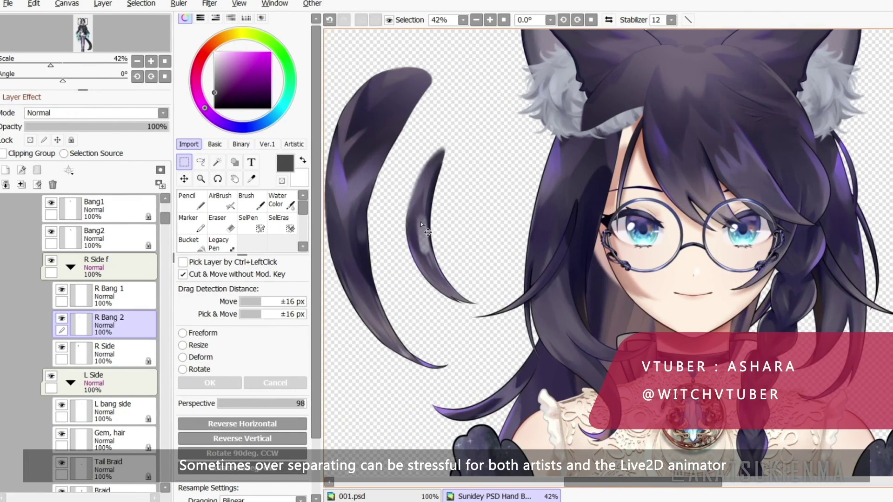
Pull the L Side strands and the R Side hair outward from both sides of the head
scroll(431, 219, down, 1)
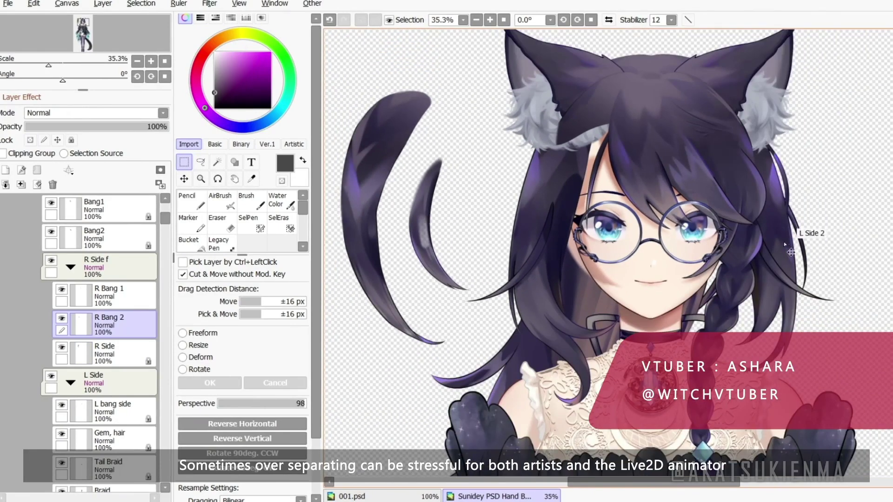
ctrl+click(791, 252)
drag(790, 252, 888, 273)
ctrl+shift+click(807, 240)
drag(804, 241, 892, 264)
drag(786, 274, 863, 308)
drag(536, 270, 324, 294)
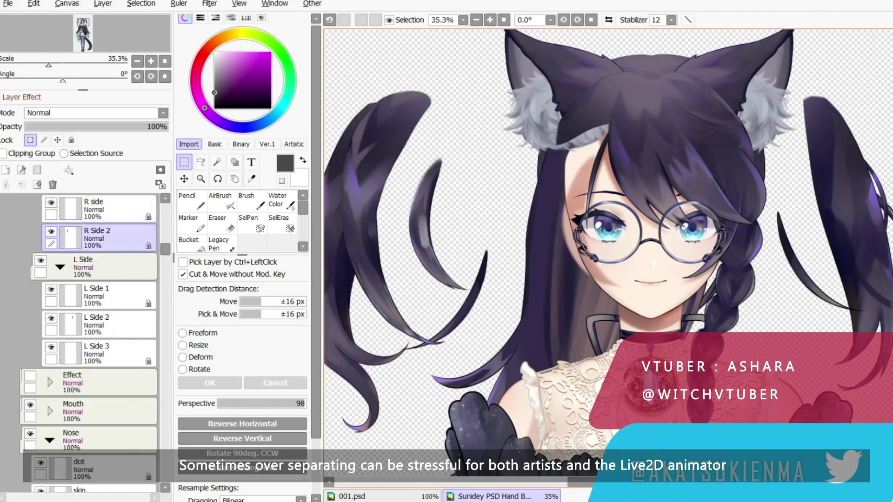
Pull the braid, Tail Braid and L Bang braid away from the head
scroll(741, 148, down, 1)
ctrl+click(737, 222)
drag(734, 260, 892, 240)
drag(742, 162, 892, 97)
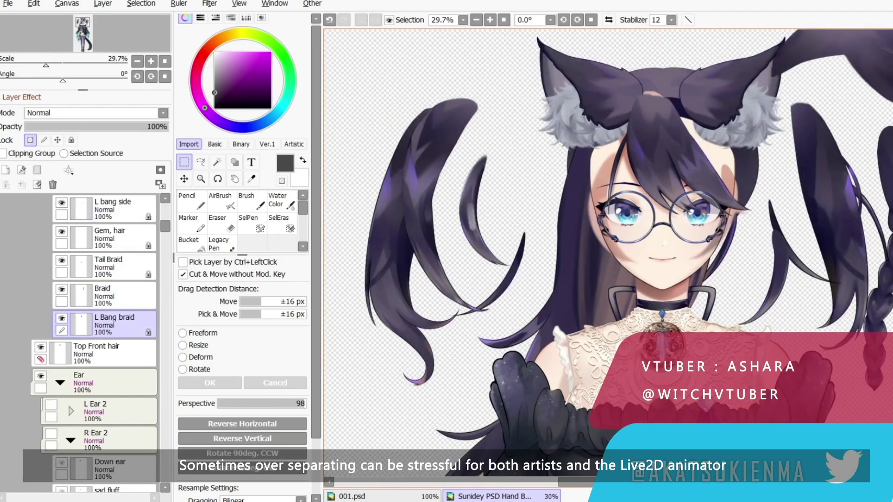
scroll(693, 229, down, 1)
ctrl+click(689, 233)
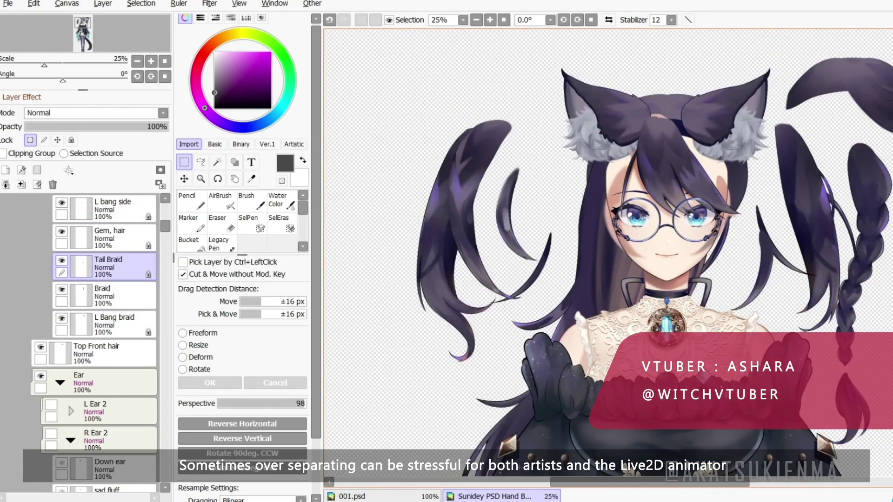
ctrl+click(866, 378)
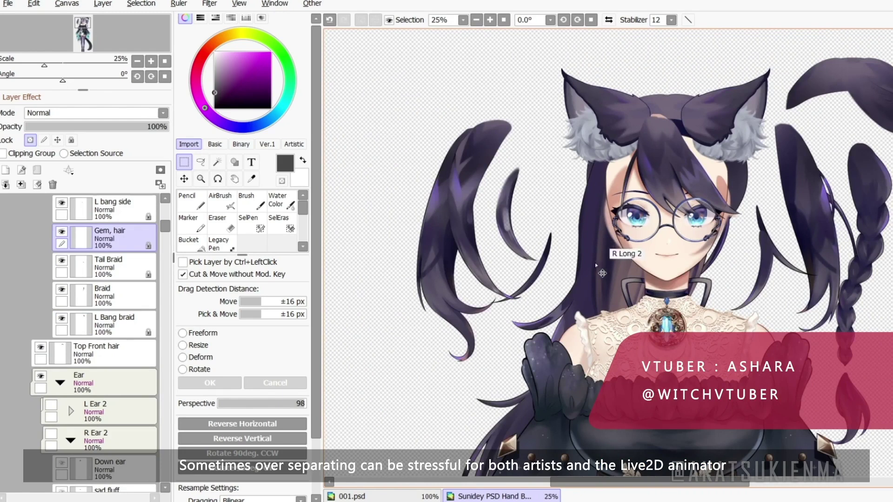
Pull the long, top and short Back Hair pieces away from the head
drag(595, 265, 522, 270)
drag(606, 288, 886, 279)
drag(742, 183, 763, 124)
drag(729, 261, 753, 250)
Undo the moves of the cat-eared model's back hair, braid, side hair and bangs
key(ctrl+z)
key(ctrl+z)
key(ctrl+z)
key(ctrl+z)
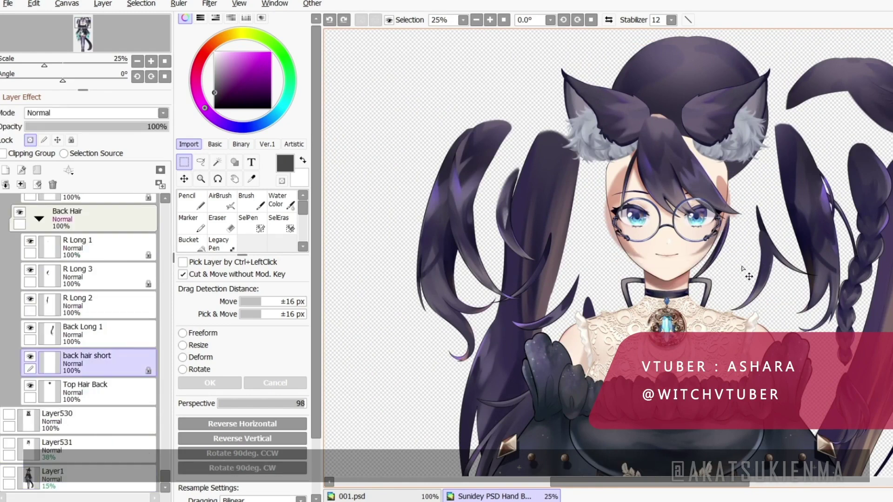
key(ctrl+z)
key(ctrl+z)
key(ctrl+z)
key(ctrl+z)
key(ctrl+z)
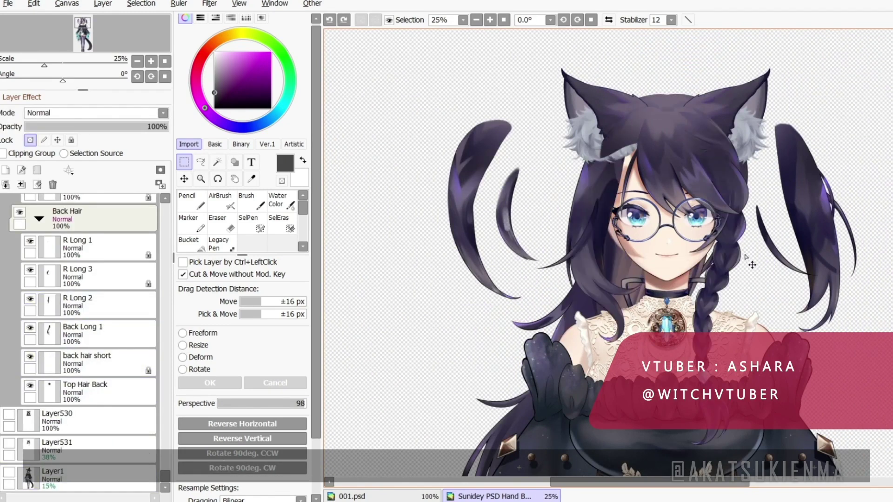
key(ctrl+z)
key(ctrl+z)
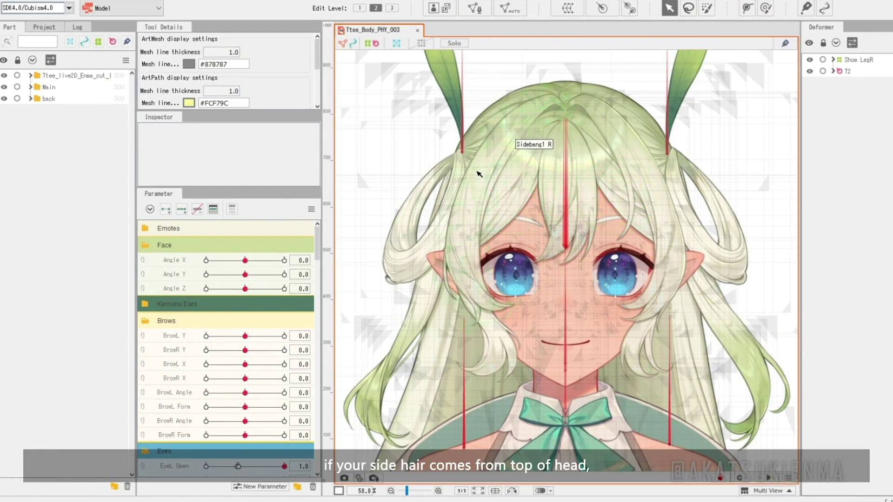
Switch to Ttee_Body_PHY_003 in Live2D Cubism Editor and move Sidebang1 R and Sidebang2 R outward from the head
click(499, 207)
drag(506, 210, 403, 199)
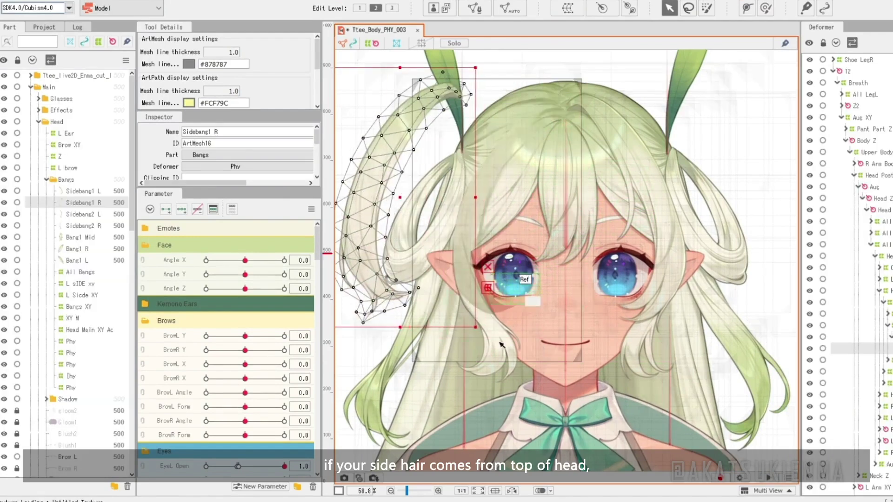
click(499, 342)
drag(493, 247, 387, 305)
scroll(498, 191, down, 2)
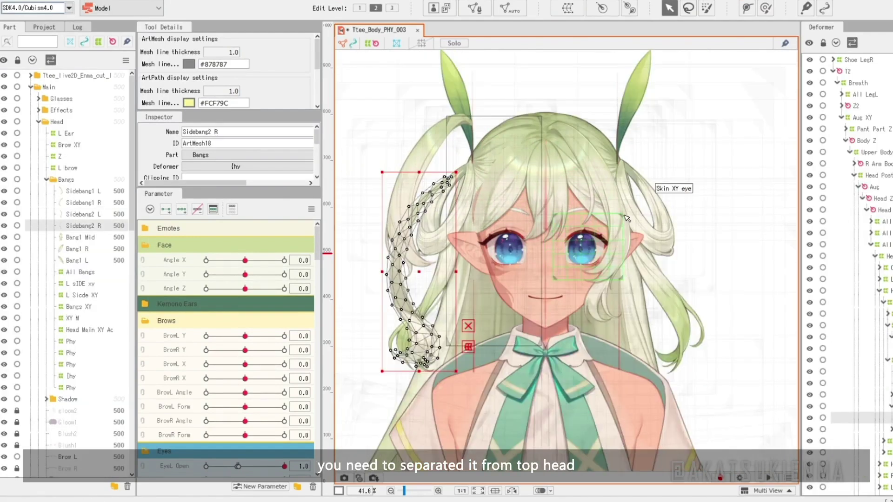
Move the Sidebang1 L and Sidebang2 L meshes outward from the opposite side of the head
scroll(623, 216, up, 2)
click(616, 190)
drag(607, 278, 755, 271)
click(632, 307)
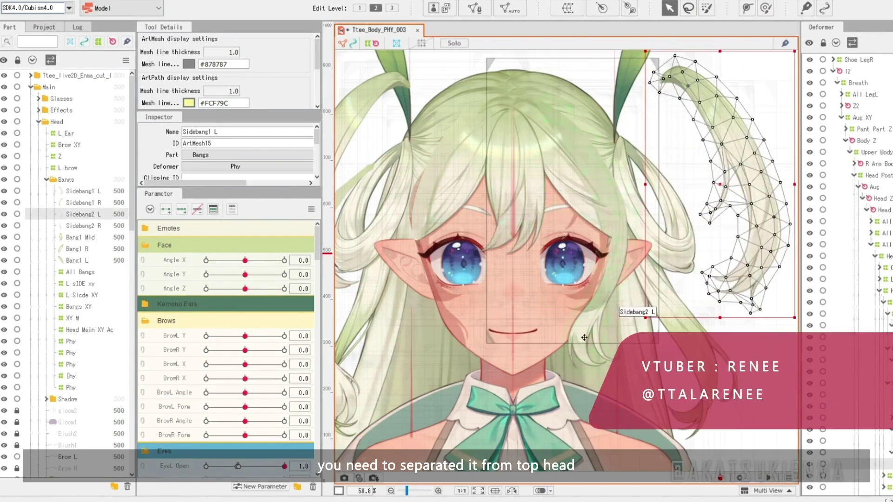
scroll(661, 182, down, 3)
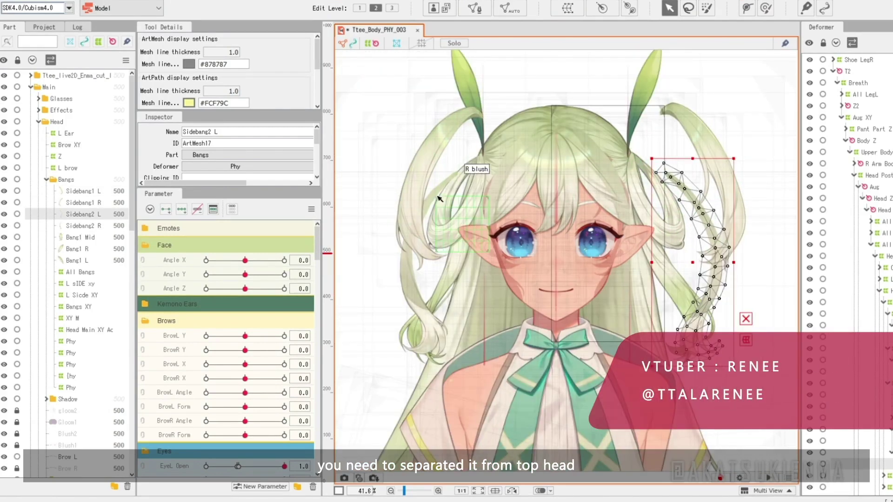
Undo the four sidebang moves and clear the mesh selection
key(ctrl+z)
key(ctrl+z)
key(ctrl+z)
key(ctrl+z)
click(713, 150)
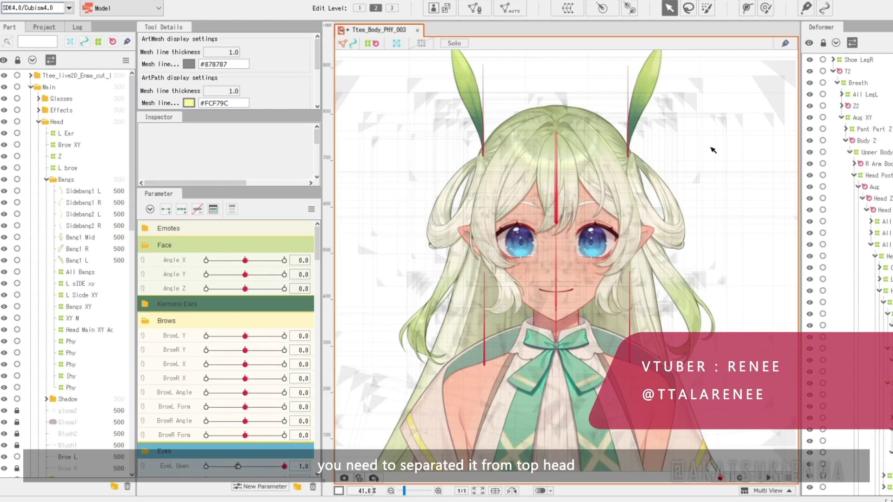
Preview the head turn with Angle X at both extremes and Angle Y at 30, reset both to 0, and hide the deformers
drag(246, 261, 175, 261)
drag(245, 275, 326, 272)
drag(206, 260, 309, 261)
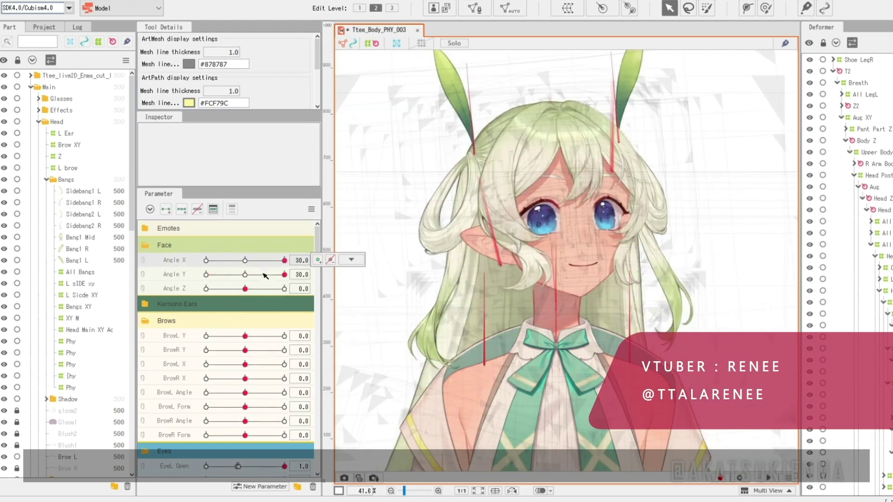
click(245, 275)
click(245, 260)
click(377, 45)
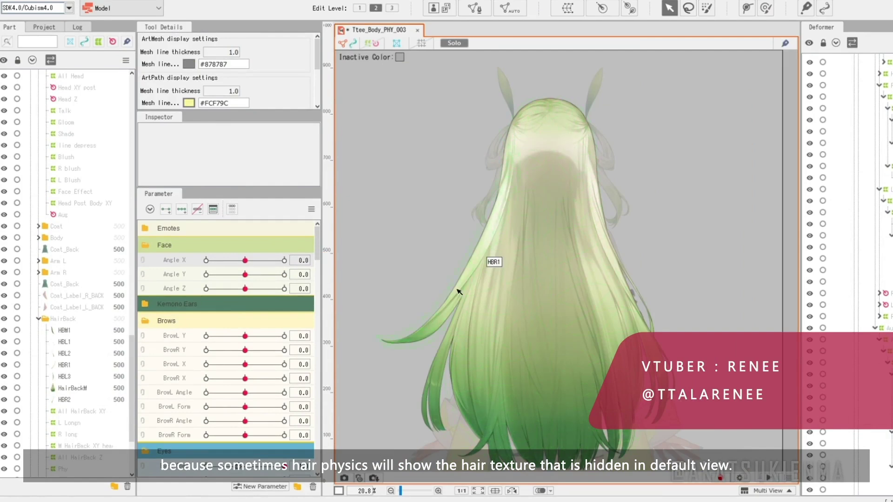
Move the HBR1, HBR2, HBL2, HBL1 and HairBackM back hair meshes apart to show their separate pieces
drag(457, 290, 407, 290)
drag(446, 344, 395, 358)
click(614, 285)
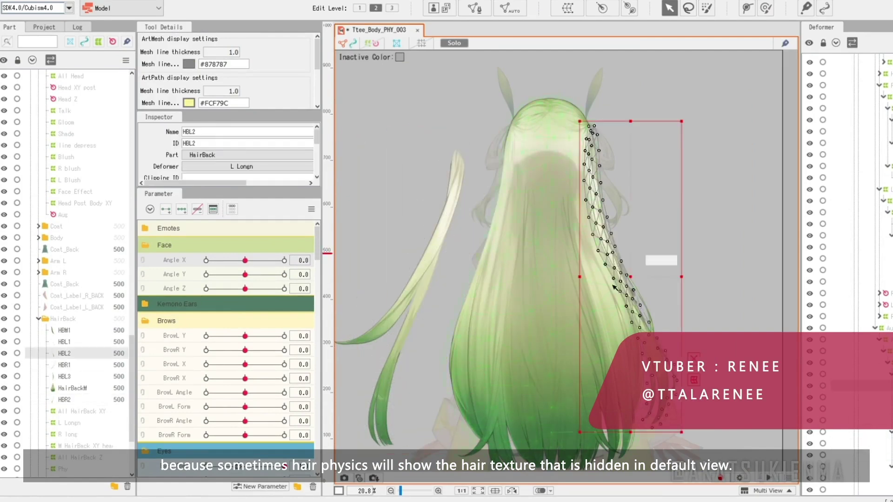
drag(614, 286, 705, 282)
drag(647, 307, 684, 297)
drag(603, 338, 510, 348)
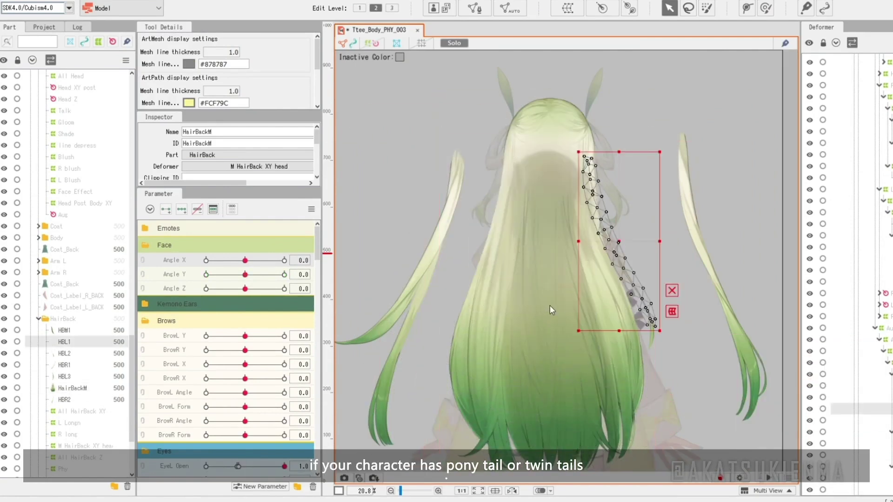
Undo the moves of the back hair meshes and clear the selection
click(556, 309)
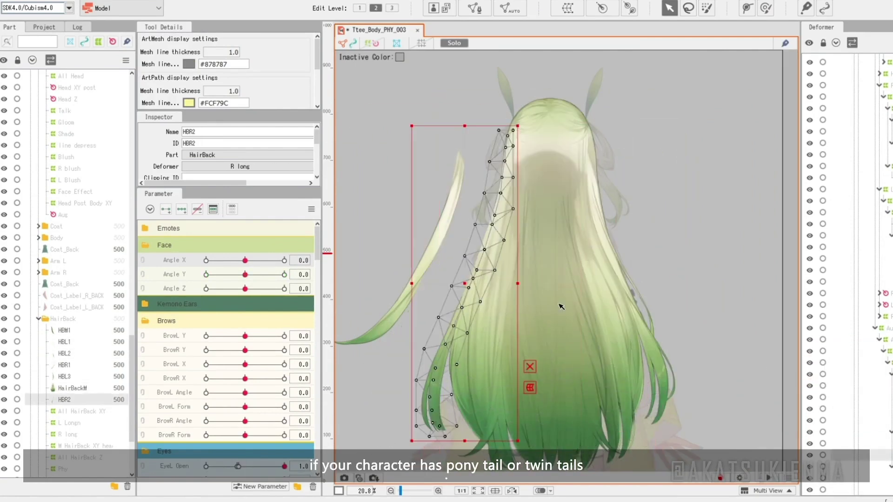
click(409, 206)
mouse_move(245, 261)
mouse_down()
mouse_move(215, 261)
mouse_move(246, 260)
mouse_up()
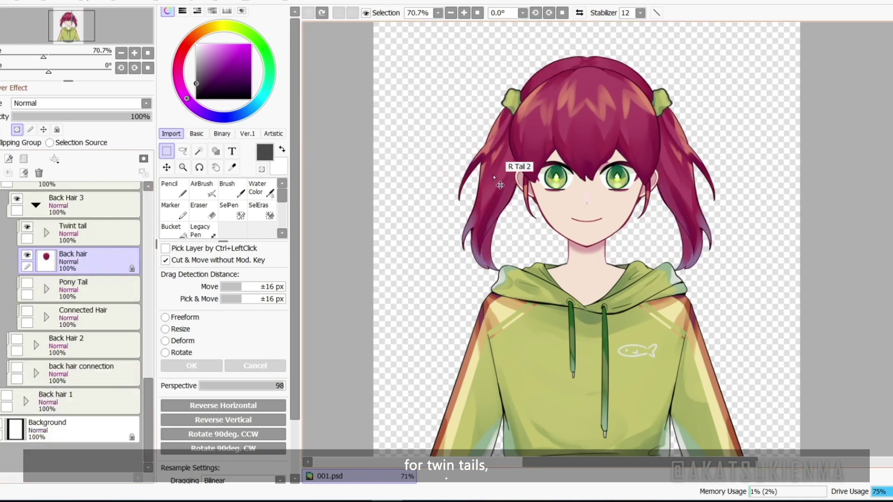
Switch to 001.psd in PaintTool SAI, pick the R Tail 2 layer and toggle R Tail 1 and R Tail 2 off and on
ctrl+click(500, 185)
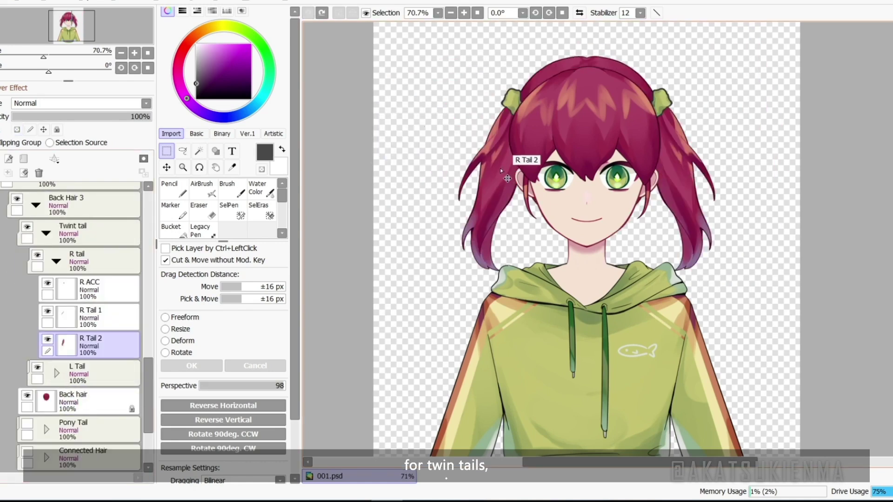
click(49, 311)
click(50, 312)
click(48, 339)
click(49, 340)
Move the L Tail 2, L Tail 1 and ACC L layers outward from the character's head
drag(679, 199, 726, 210)
drag(697, 158, 763, 180)
drag(665, 105, 705, 96)
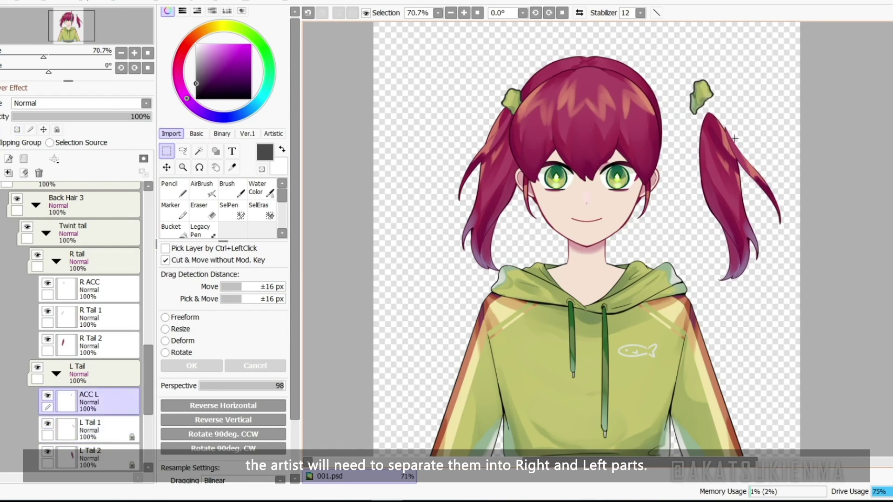
Undo the three moves of the L Tail pieces
key(ctrl+z)
key(ctrl+z)
key(ctrl+z)
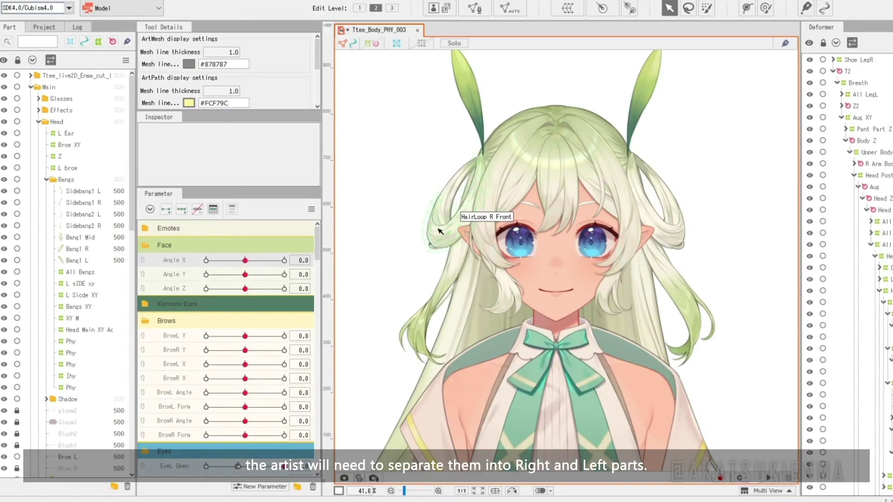
Switch to Ttee_Body_PHY_003 in Live2D Cubism Editor and move the right hair loop meshes and the lock hanging below them outward
click(440, 231)
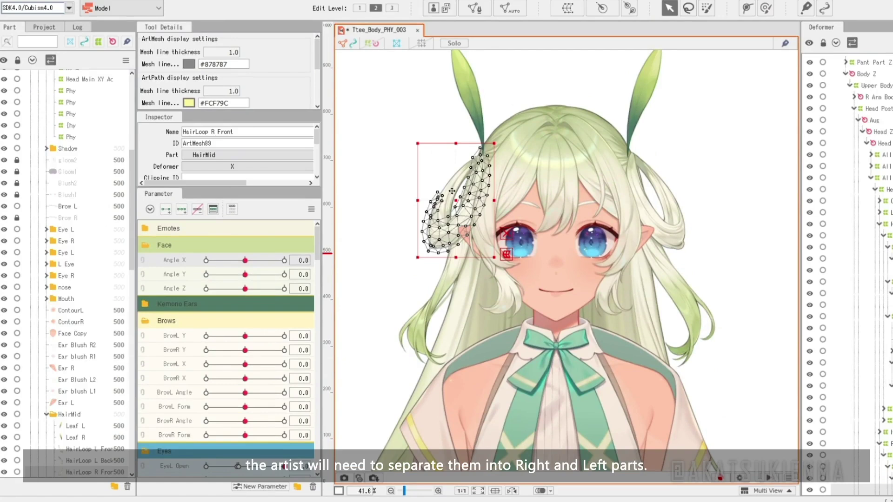
shift+click(460, 174)
drag(477, 222, 417, 218)
click(450, 258)
drag(443, 260, 390, 323)
Move the left hair loop and its hanging lock outward from the head
click(660, 229)
drag(664, 187, 743, 194)
click(670, 267)
drag(670, 268, 746, 340)
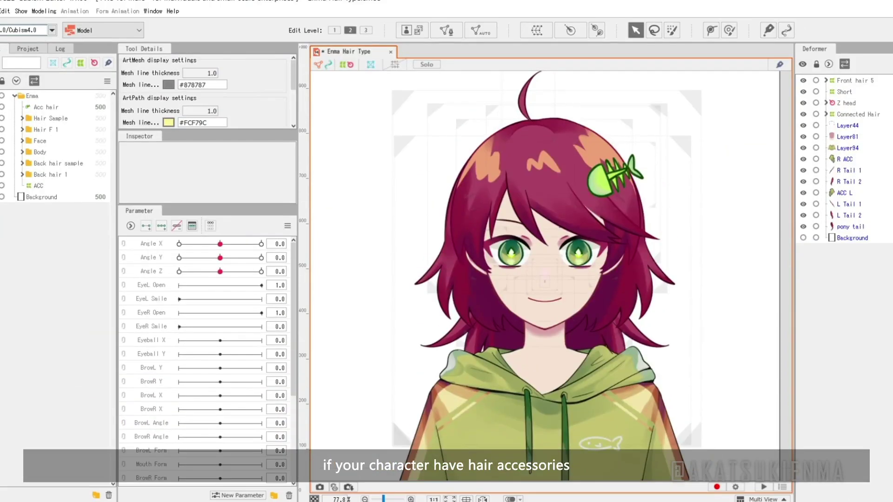
Move the Acc hair fishbone pin off the head in the Enma Hair Type model and undo the move
click(619, 173)
drag(619, 173, 733, 138)
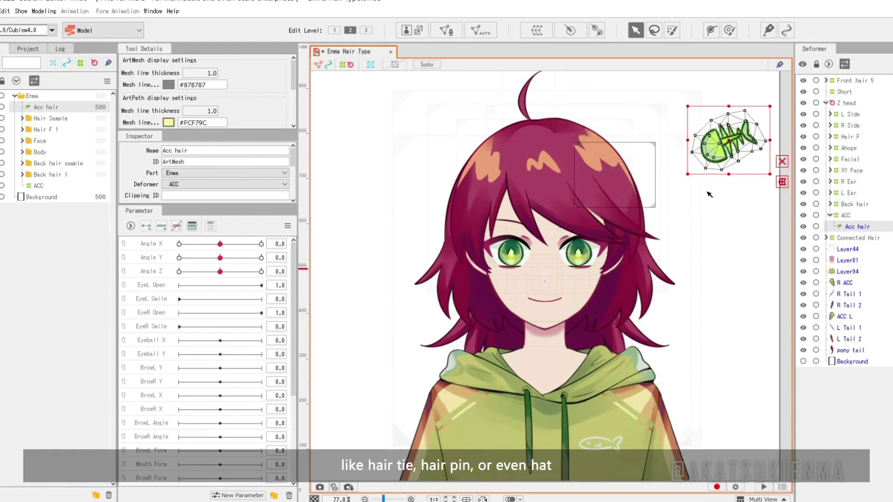
key(ctrl+z)
Sweep Angle X in both directions to preview the fishbone hairpin following the head
drag(220, 244, 284, 262)
drag(179, 245, 240, 252)
click(706, 265)
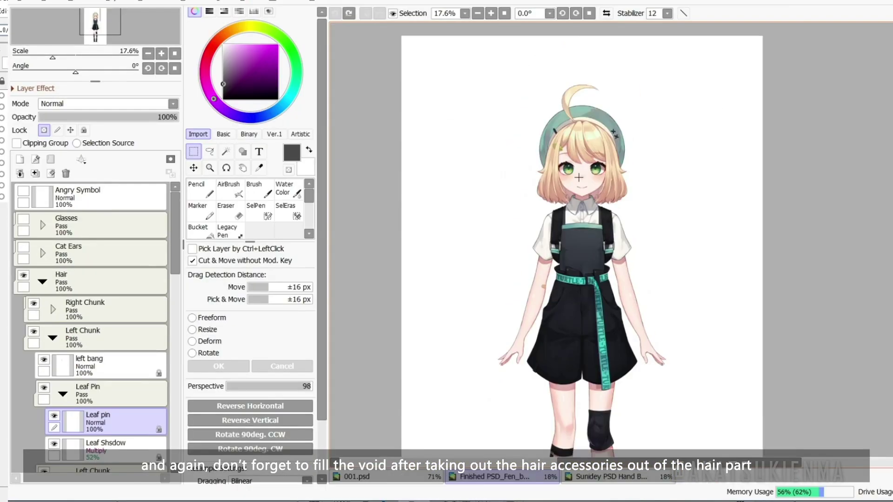
Switch to the Finished PSD_Fen drawing in PaintTool SAI, move the Leaf pin off the bangs and undo it
scroll(514, 92, up, 5)
scroll(515, 92, up, 1)
drag(516, 161, 393, 187)
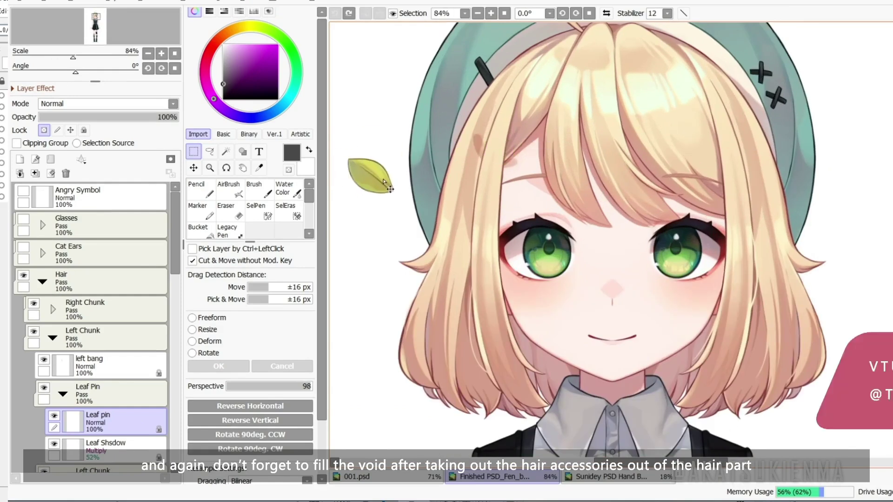
ctrl+click(354, 226)
key(ctrl+z)
key(ctrl+z)
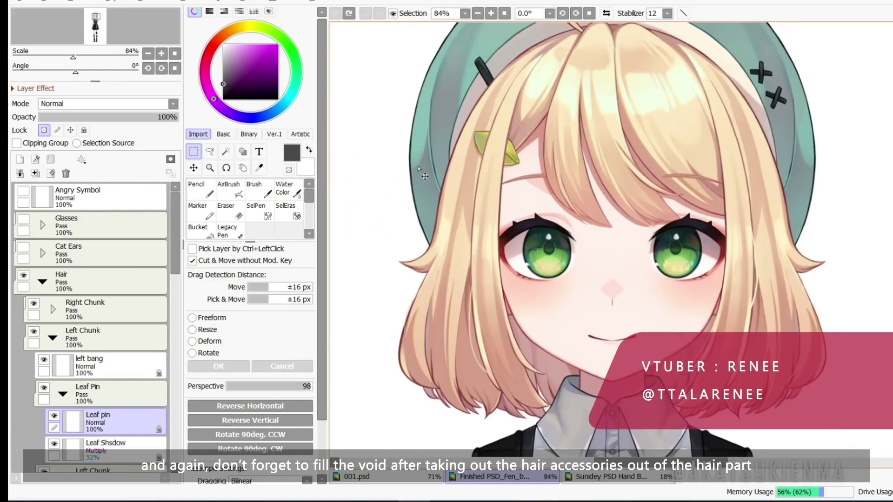
scroll(570, 204, down, 3)
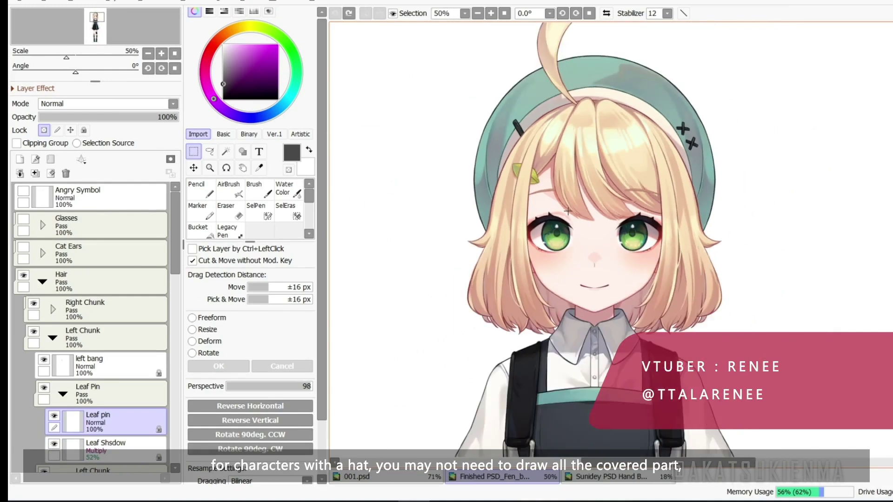
Select the Hat and its accessory layers, shift them aside with a Freeform transform, and cancel the transform
ctrl+shift+click(618, 161)
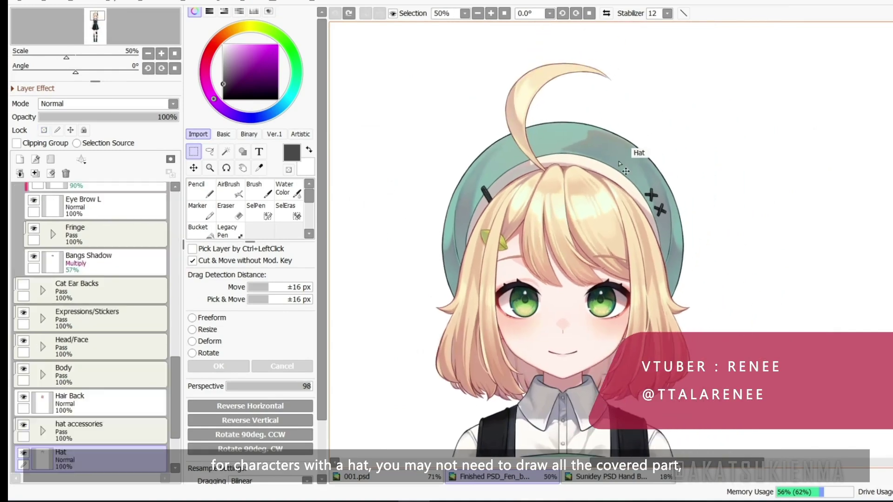
scroll(107, 395, down, 3)
click(102, 346)
shift+click(103, 402)
click(214, 318)
drag(575, 248, 858, 258)
click(296, 367)
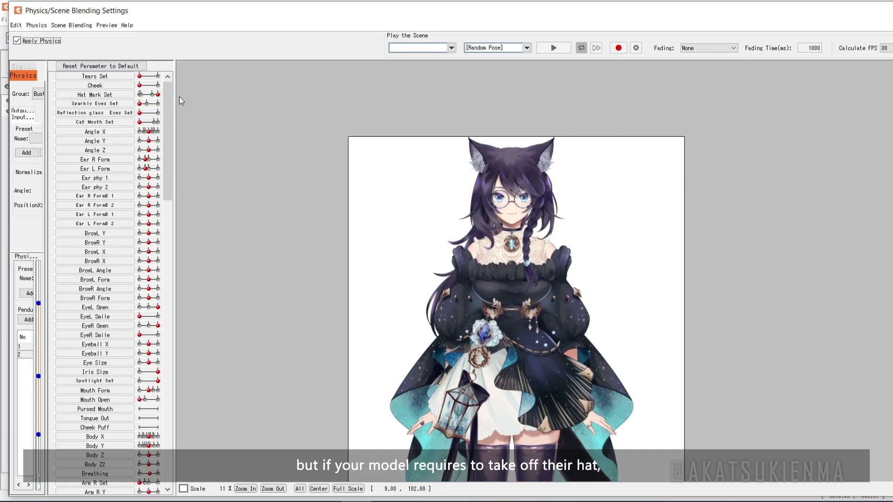
Set Hat Mark Set to its minimum in Live2D's Physics/Scene Blending Settings to preview the character wearing the hat
click(144, 96)
drag(144, 95, 140, 95)
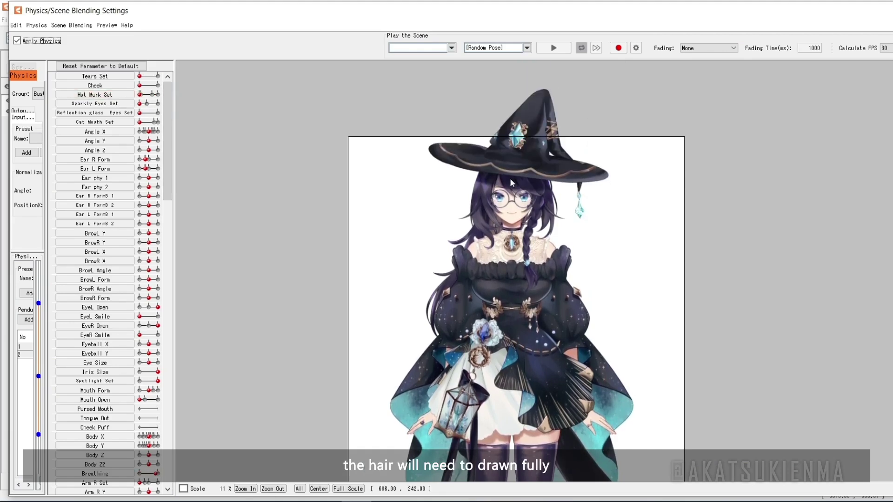
scroll(523, 164, up, 5)
drag(501, 247, 813, 444)
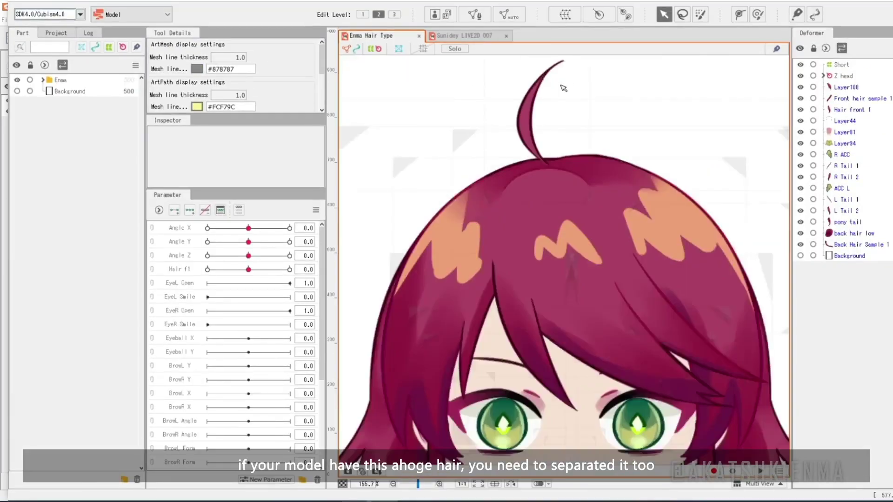
Move the Ahoge mesh off the head in the Enma Hair Type model, undo the move and clear the selection
scroll(550, 180, up, 5)
click(527, 207)
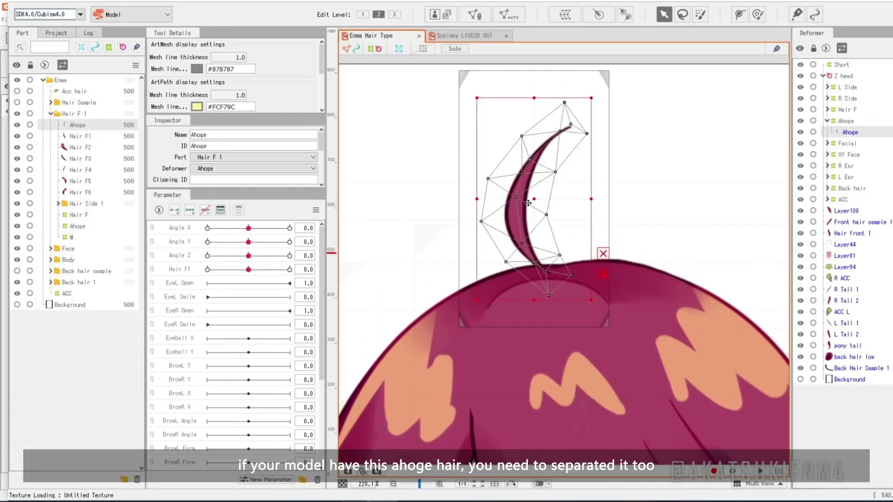
drag(527, 207, 702, 168)
key(ctrl+z)
click(733, 229)
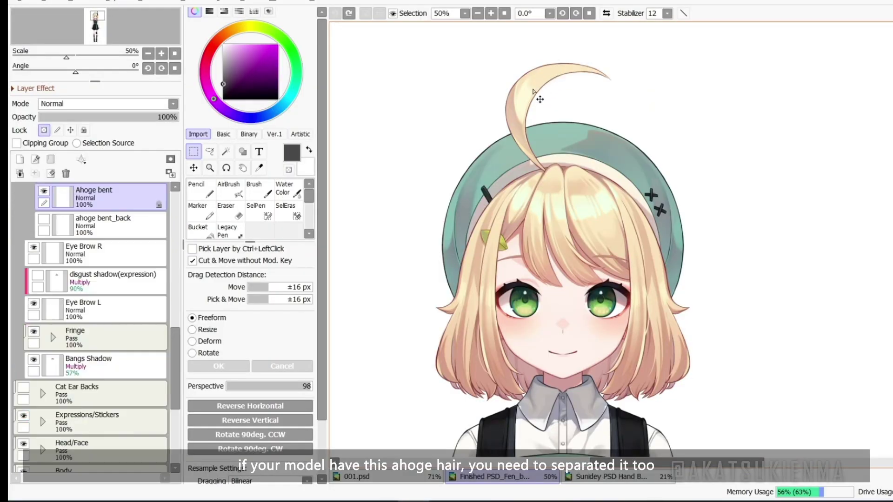
Switch to the beret character's drawing in PaintTool SAI, move the Ahoge bent layer off the head and undo it
drag(533, 90, 427, 82)
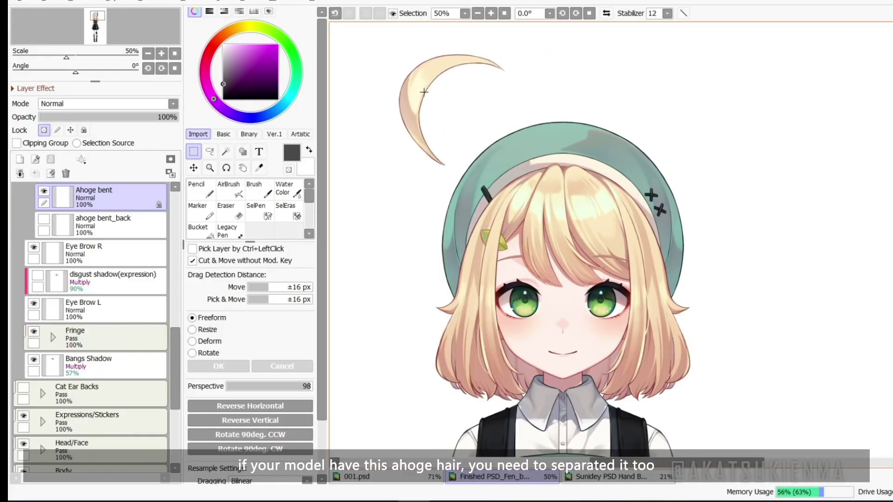
key(ctrl+z)
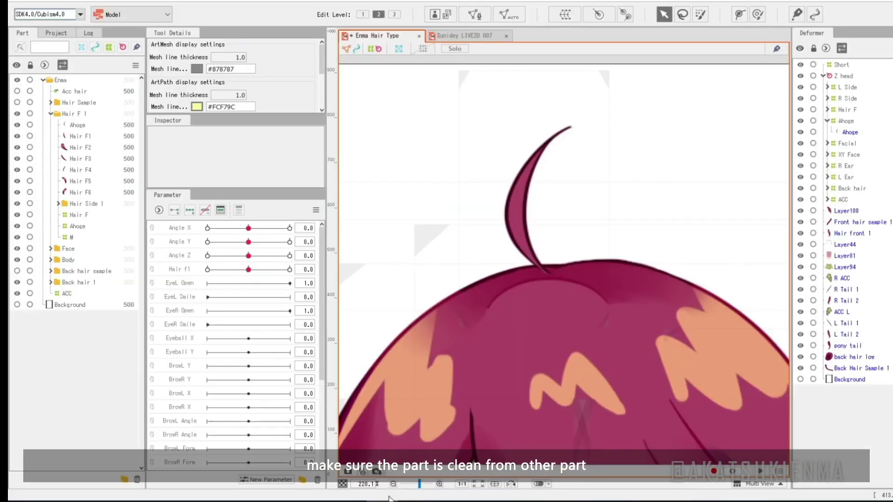
Return to Enma Hair Type in Live2D Cubism Editor and swing Angle X toward its negative side to preview the ahoge
scroll(500, 186, down, 2)
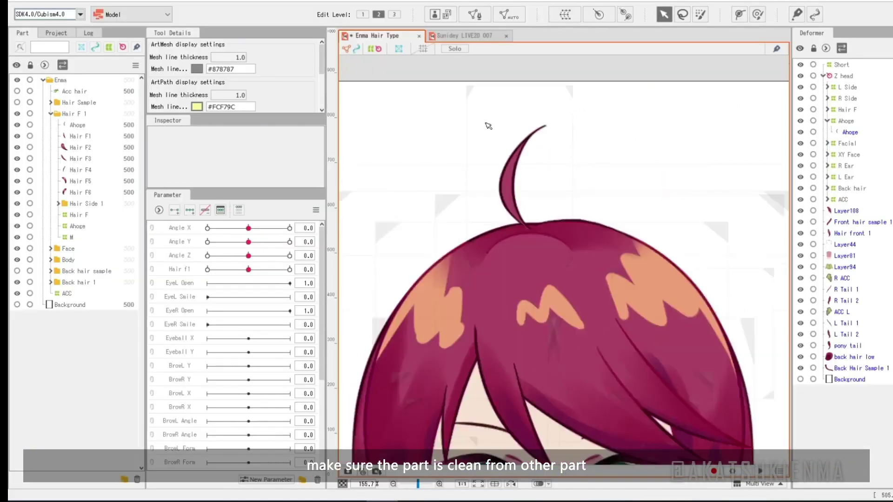
drag(491, 227, 500, 166)
drag(249, 228, 201, 252)
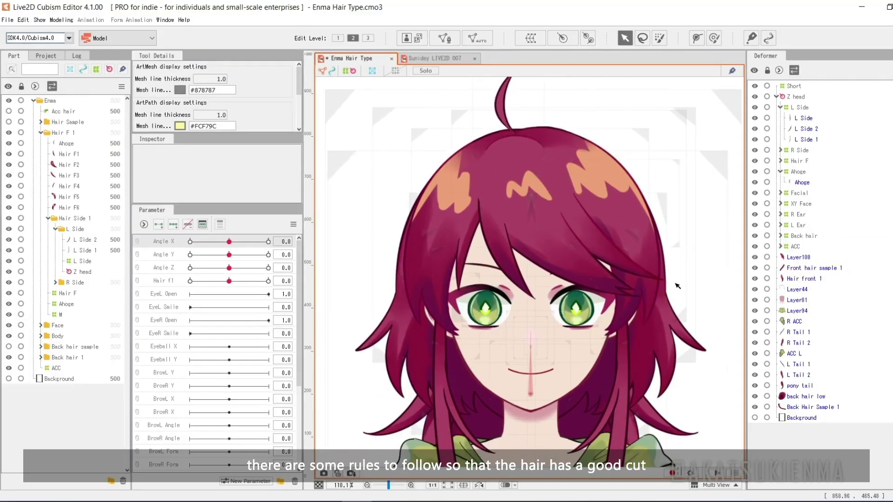
Move the Hair F6 bang mesh off the side of the head
click(446, 213)
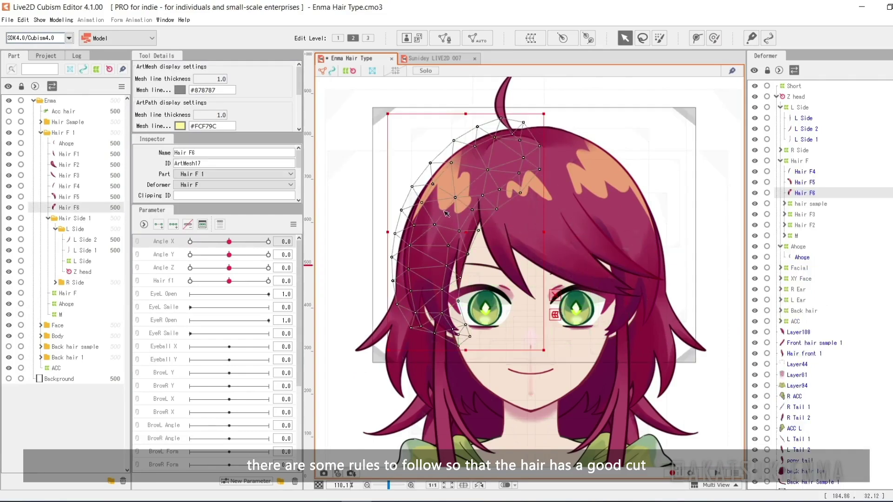
drag(466, 232, 357, 233)
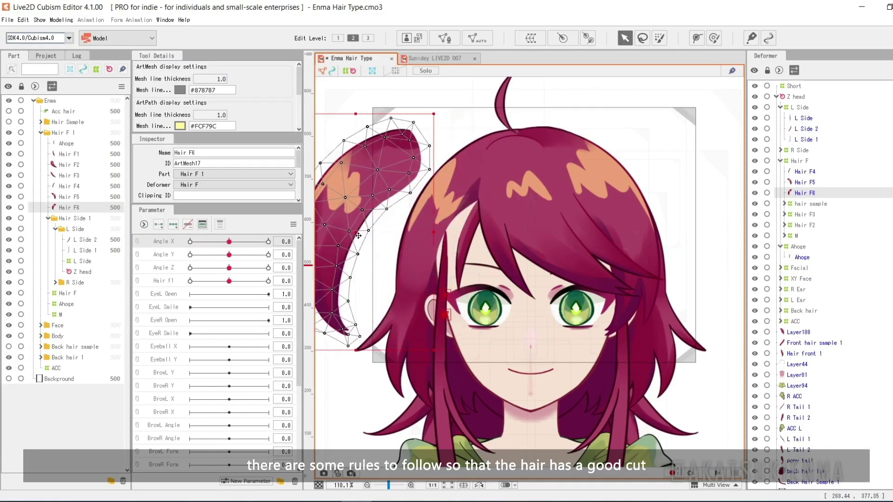
drag(440, 231, 516, 232)
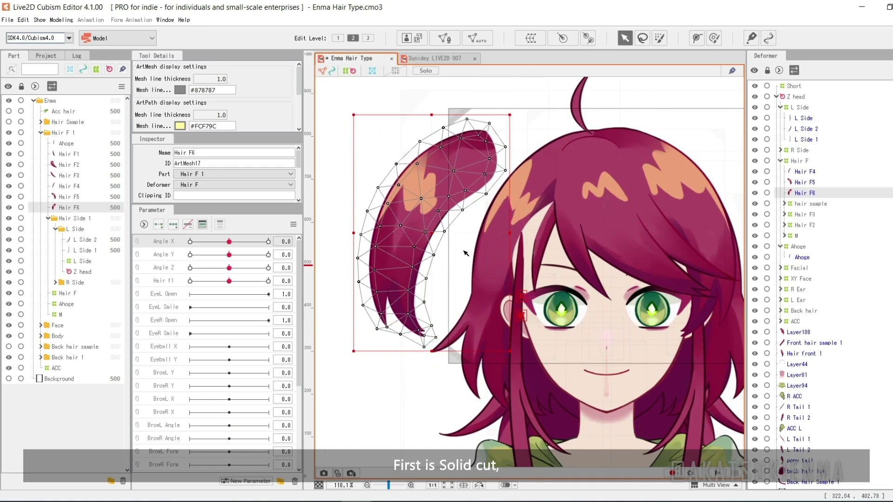
Shift the Hair F3 bang mesh slightly down and outward to expose the layer beneath its tip
click(674, 235)
scroll(682, 234, up, 4)
drag(588, 210, 619, 225)
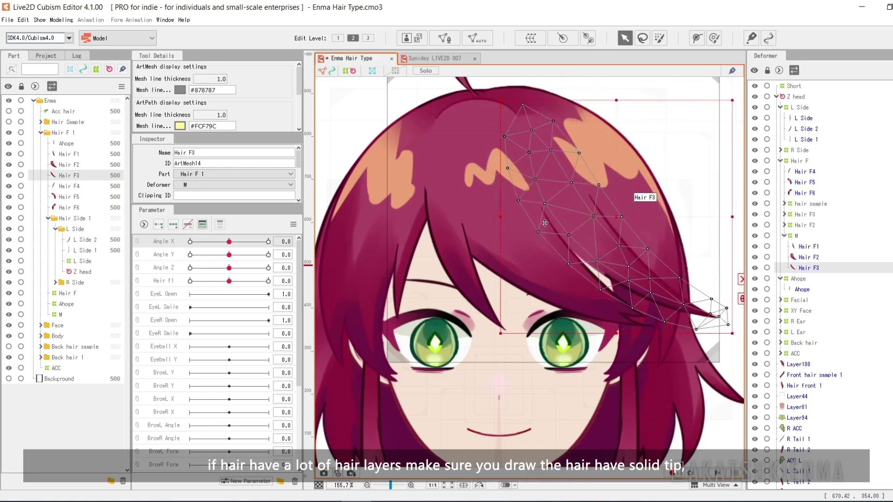
Move the bang piece at the forehead parting aside and undo the move
click(472, 246)
drag(469, 247, 372, 249)
key(ctrl+z)
Select the Hair F2 bang mesh to examine its shape from root to tip
click(528, 238)
drag(536, 210, 536, 240)
scroll(536, 240, down, 4)
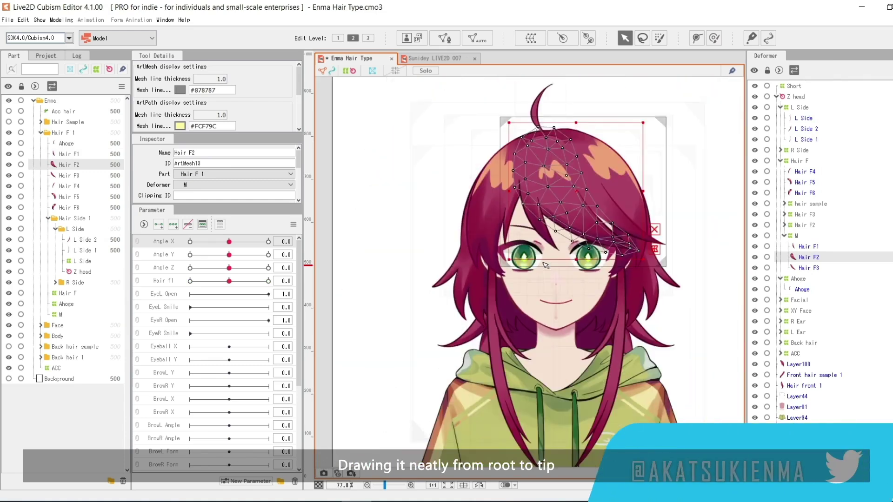
Expand the Back hair sample group, hide Back hair 1 and show the Back Hair 2 sample in its place
click(41, 347)
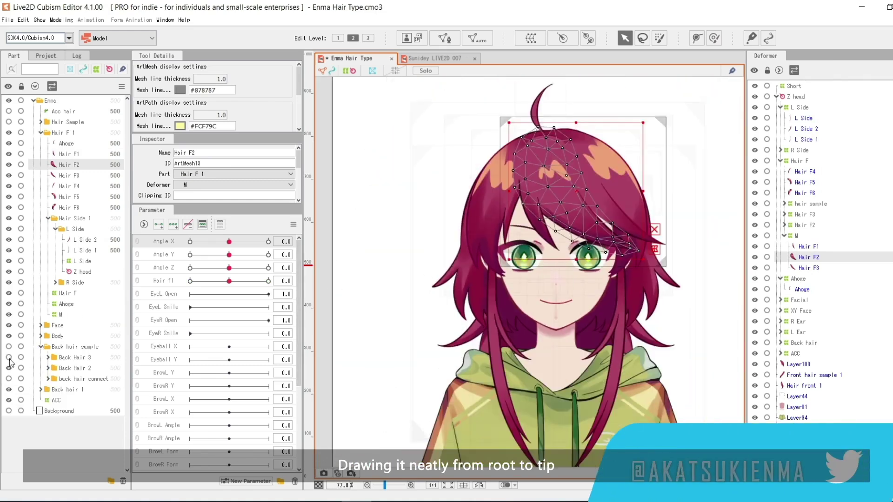
click(9, 389)
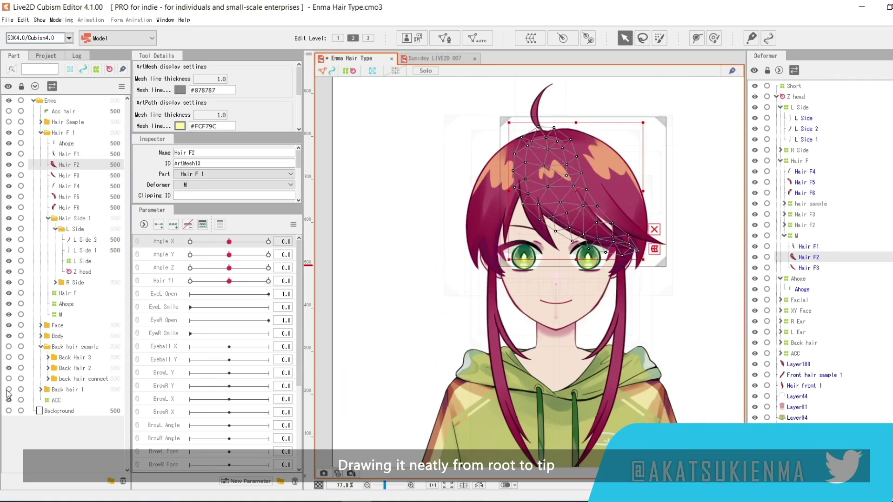
click(626, 321)
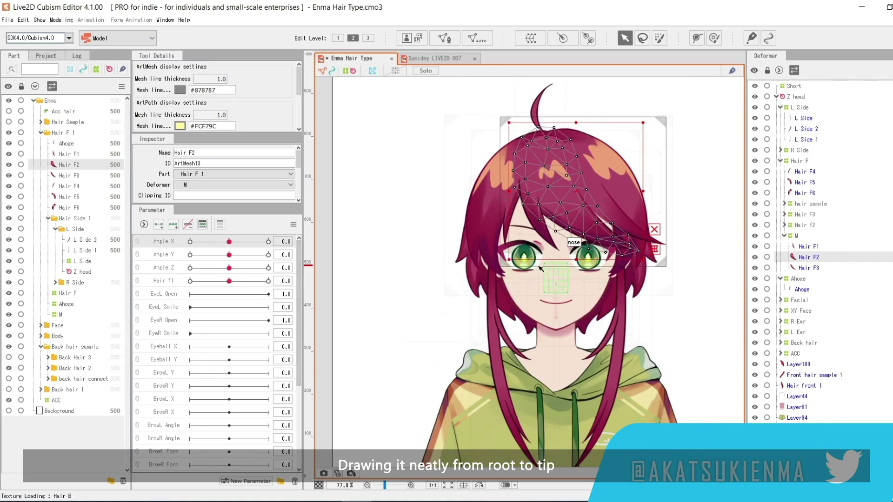
Move the short back hair mesh Hair B sideways out from behind the head and undo the move
scroll(538, 256, up, 3)
scroll(399, 303, down, 3)
drag(452, 286, 614, 291)
key(ctrl+z)
Hide the Hair F 1 group and show the Hair F2 bangs from the Hair Sample group instead
click(58, 134)
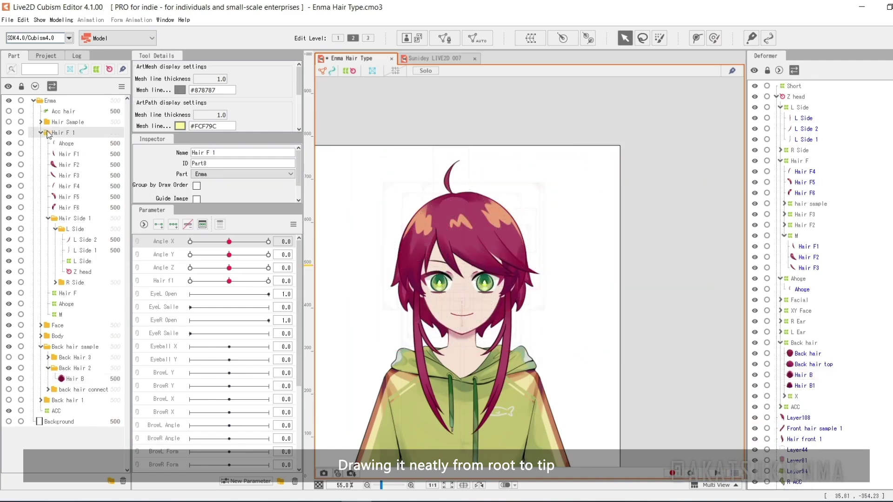
click(42, 133)
click(41, 122)
click(8, 187)
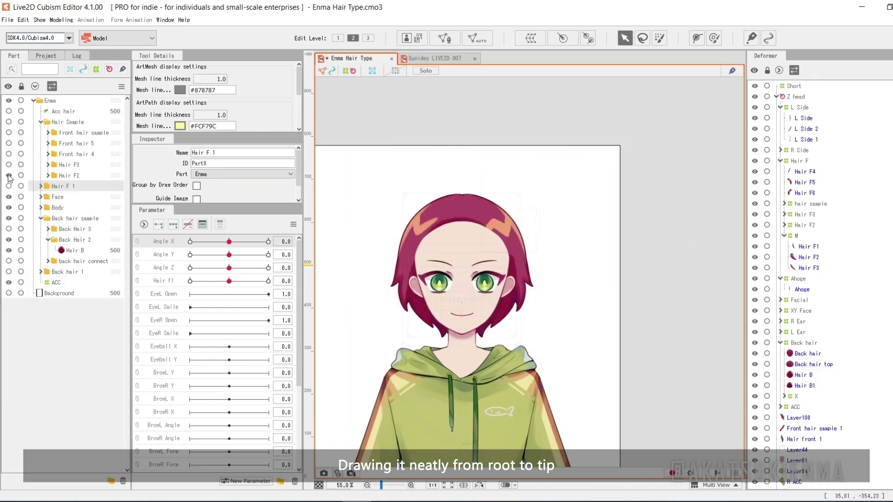
click(9, 122)
Move the Hair F2 bang and side hair pieces away from the head one by one, undoing each move
scroll(405, 277, up, 2)
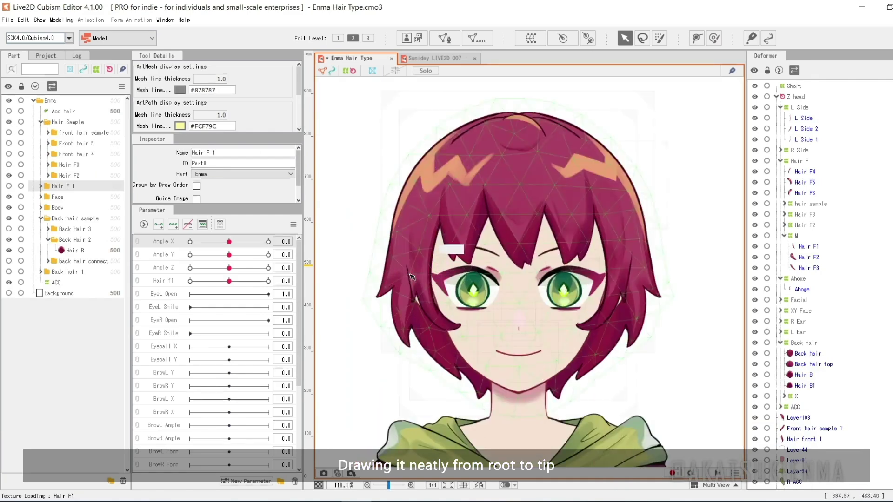
click(412, 278)
drag(453, 222, 375, 222)
key(ctrl+z)
click(520, 208)
drag(520, 195, 705, 198)
key(ctrl+z)
click(586, 215)
drag(558, 193, 688, 217)
key(ctrl+z)
click(596, 217)
key(ctrl+z)
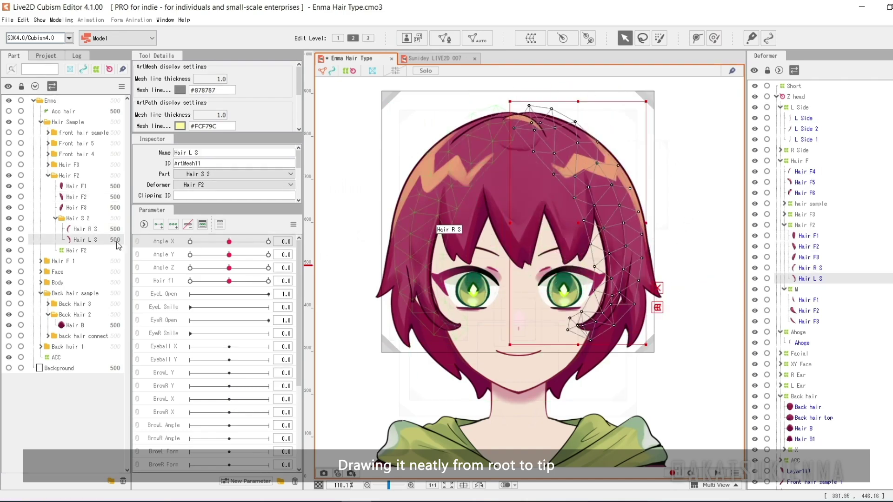
Hide the Hair F2 group and show the Hair F3 bangs in its place
click(48, 176)
click(9, 176)
click(9, 165)
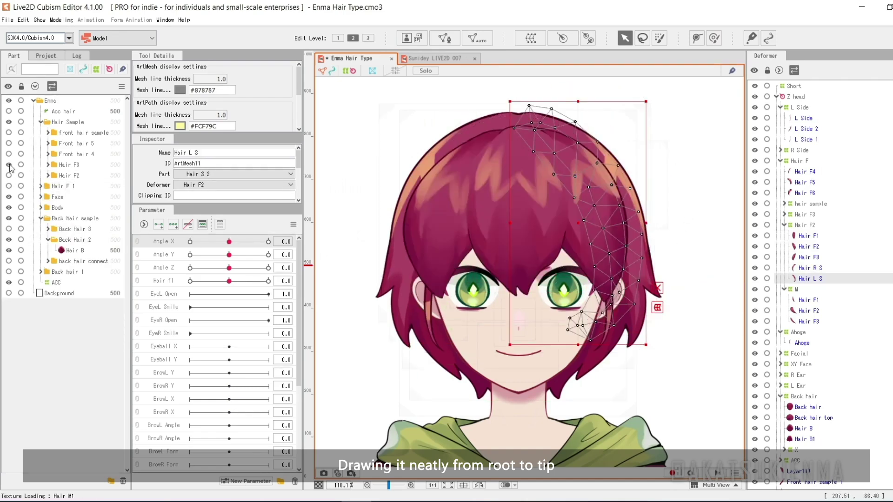
Move the Hair F3 bang meshes Hair M2 and Hair M3 outward from the head and undo each move
click(453, 182)
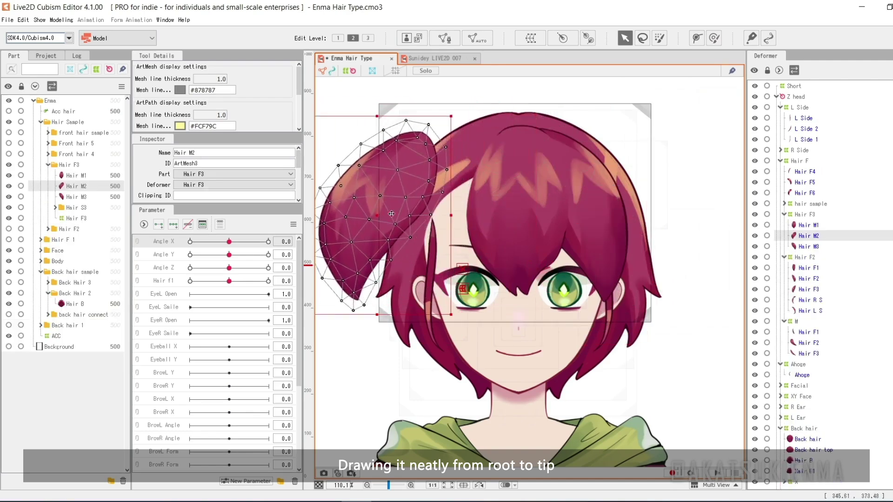
click(385, 291)
drag(385, 291, 334, 272)
key(ctrl+z)
drag(630, 195, 721, 205)
key(ctrl+z)
Examine the L Side and R side strands in front of the ears, moving a strand aside and undoing the move
scroll(611, 320, up, 3)
click(616, 324)
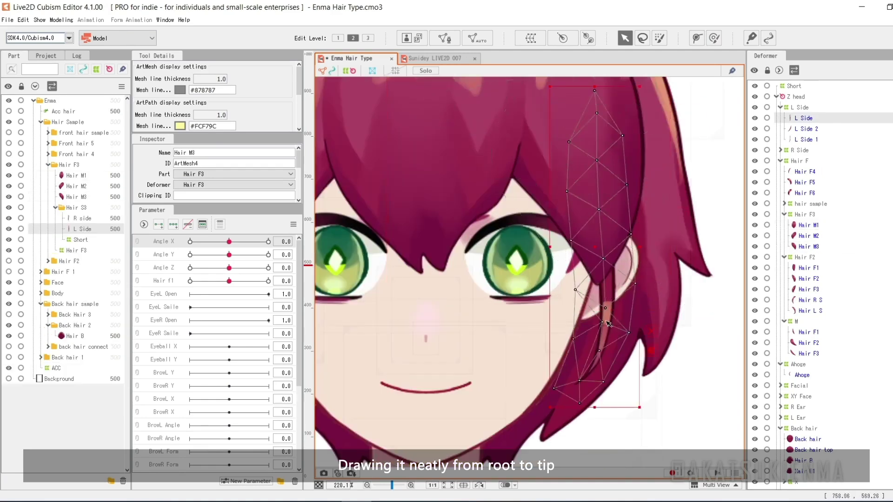
scroll(616, 321, down, 3)
drag(605, 284, 679, 297)
click(377, 292)
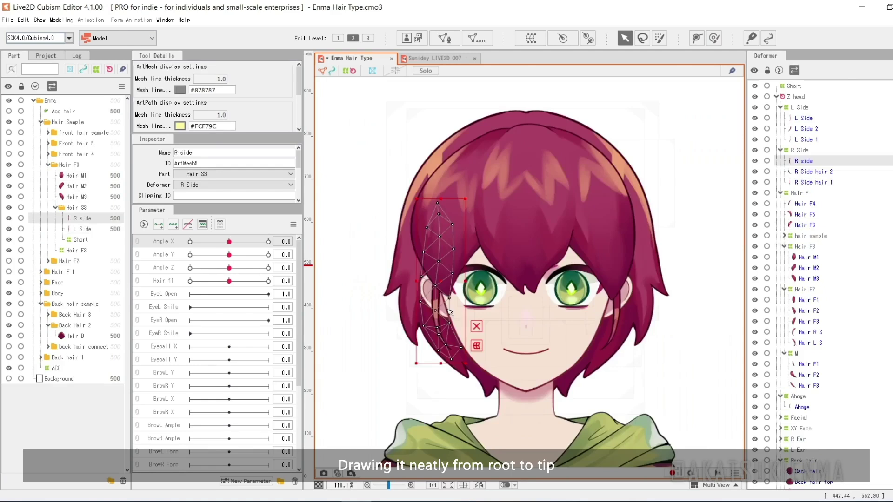
key(ctrl+z)
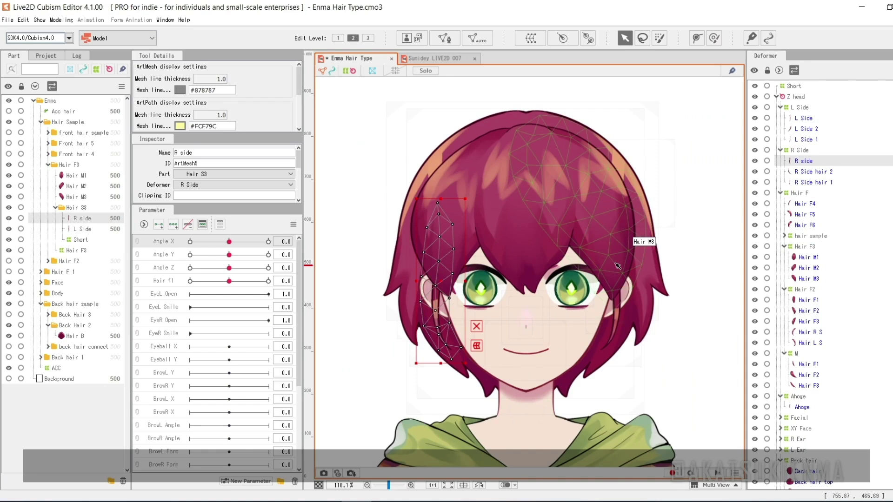
Clear the selection and show the front hair sample group in place of the Hair F3 bangs
click(700, 250)
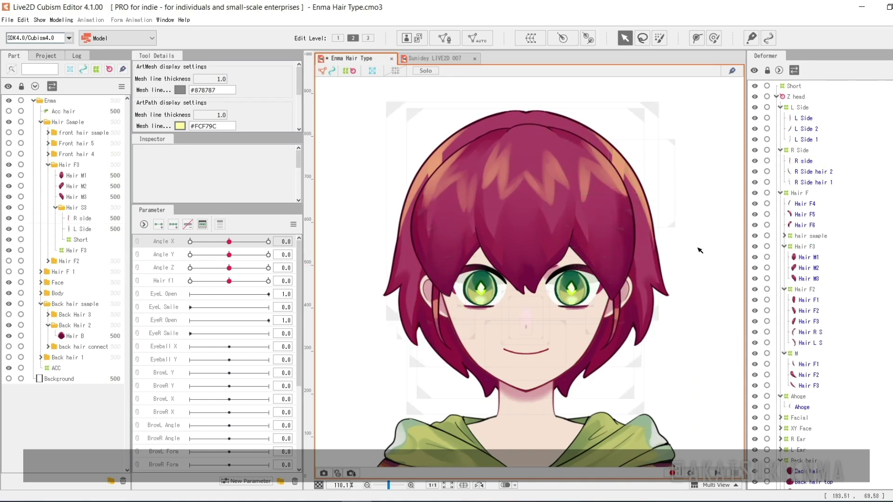
click(49, 165)
click(9, 165)
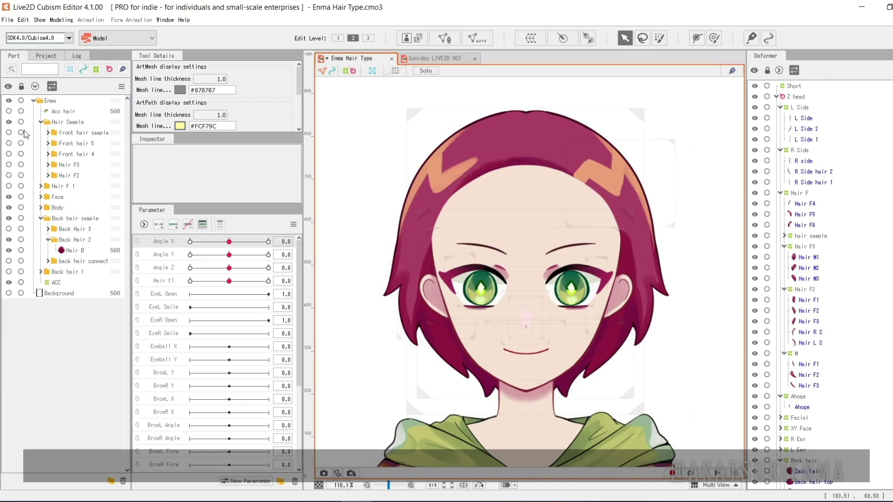
click(11, 133)
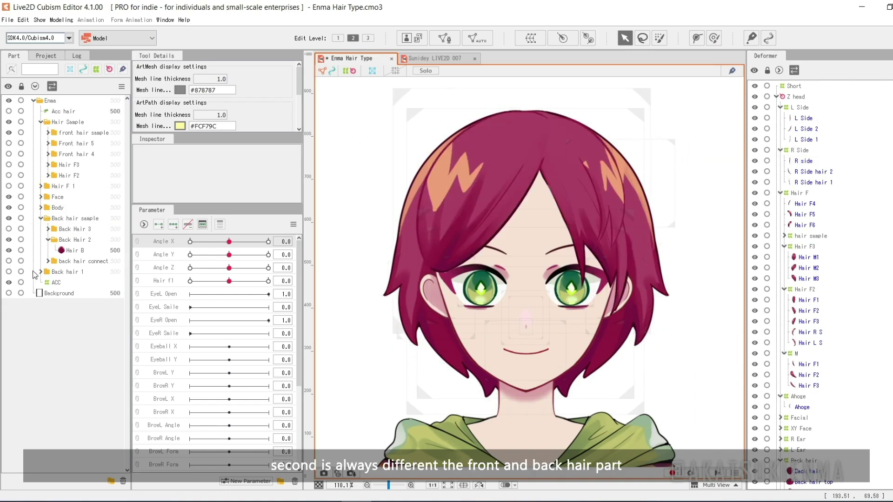
Show Back hair 1 in place of the Back hair sample group and preview the head turn with Angle X
click(9, 272)
click(10, 219)
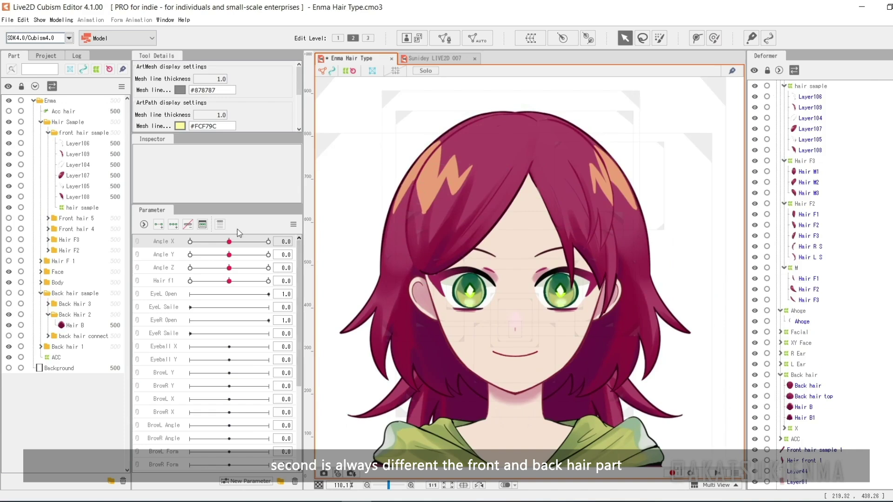
mouse_move(229, 241)
mouse_down()
mouse_move(272, 237)
mouse_move(190, 233)
mouse_move(250, 236)
mouse_move(229, 240)
mouse_up()
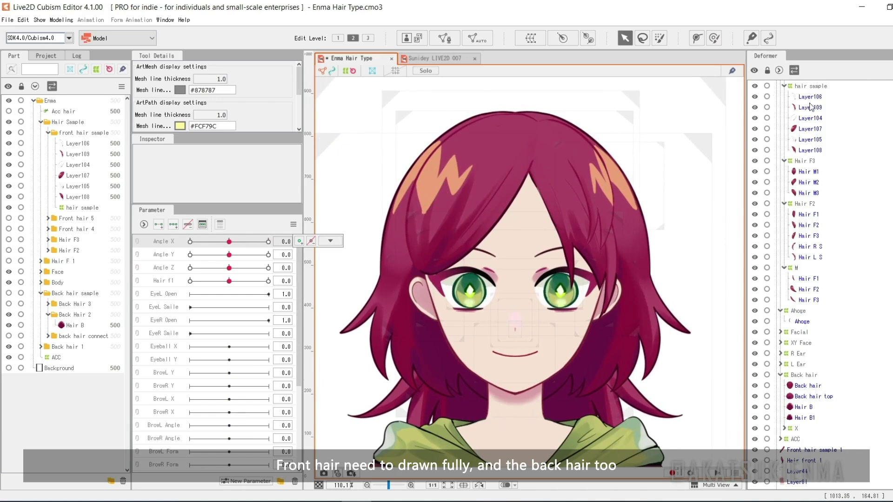
Select the hair sample warp deformer, move the whole front hair off the head to either side and undo each move
scroll(811, 107, up, 5)
click(48, 134)
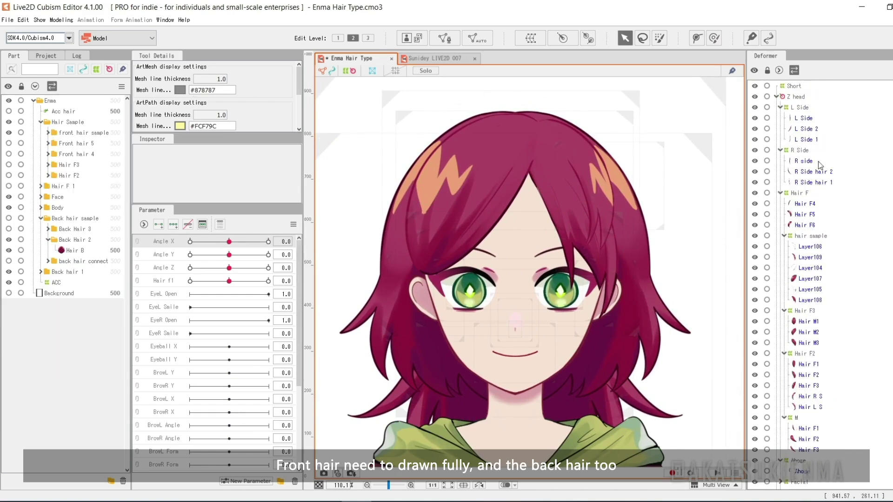
click(815, 237)
scroll(557, 185, down, 3)
drag(526, 206, 375, 163)
drag(477, 110, 558, 117)
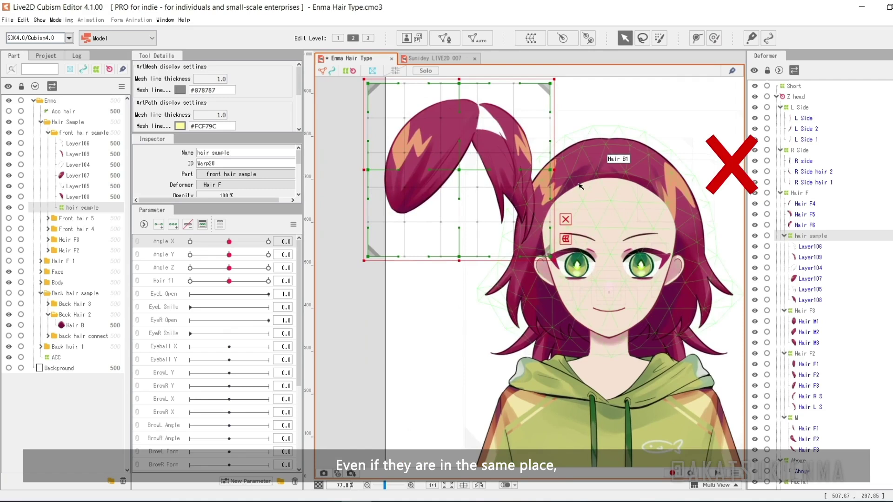
key(ctrl+z)
scroll(646, 187, up, 3)
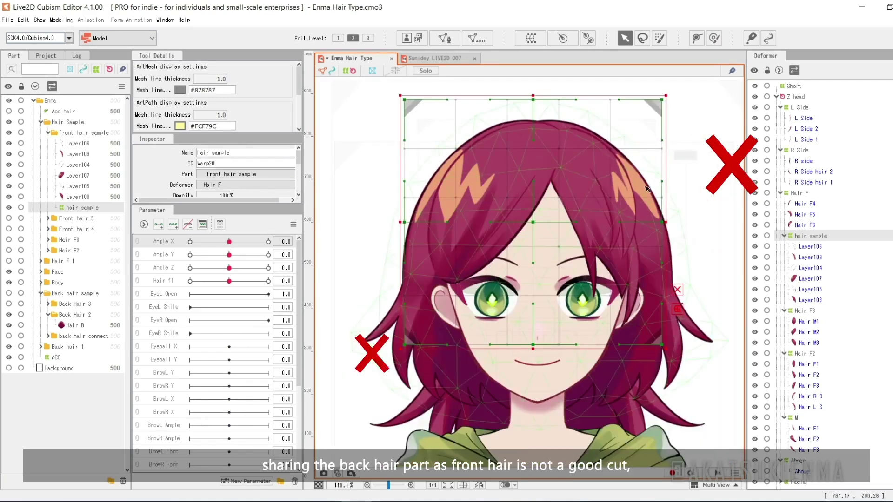
drag(533, 221, 642, 205)
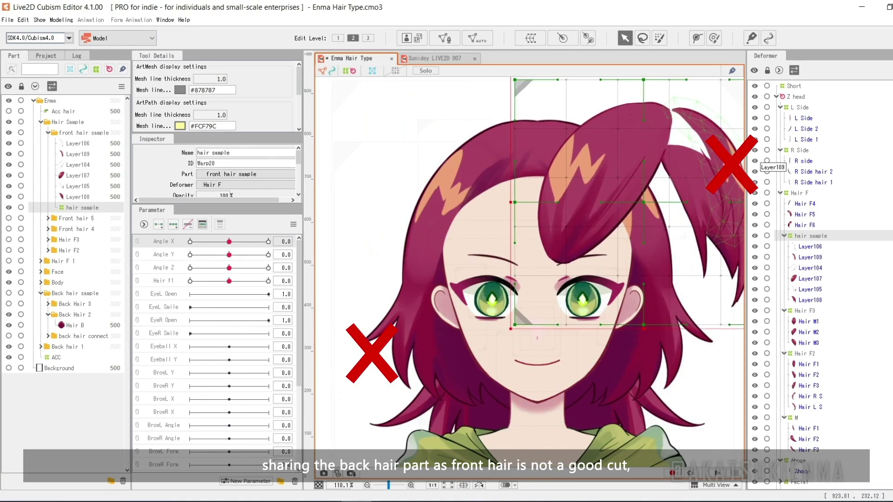
key(ctrl+z)
Preview Angle X with Back hair 1 hidden to examine the front hair alone, and restore Back hair 1
mouse_move(229, 242)
mouse_down()
mouse_move(266, 242)
mouse_move(231, 239)
mouse_up()
click(41, 293)
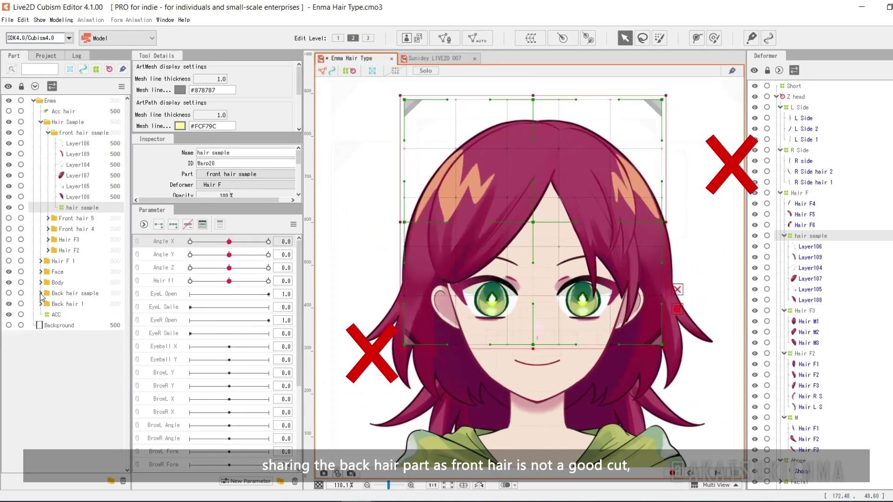
click(8, 304)
drag(229, 241, 229, 249)
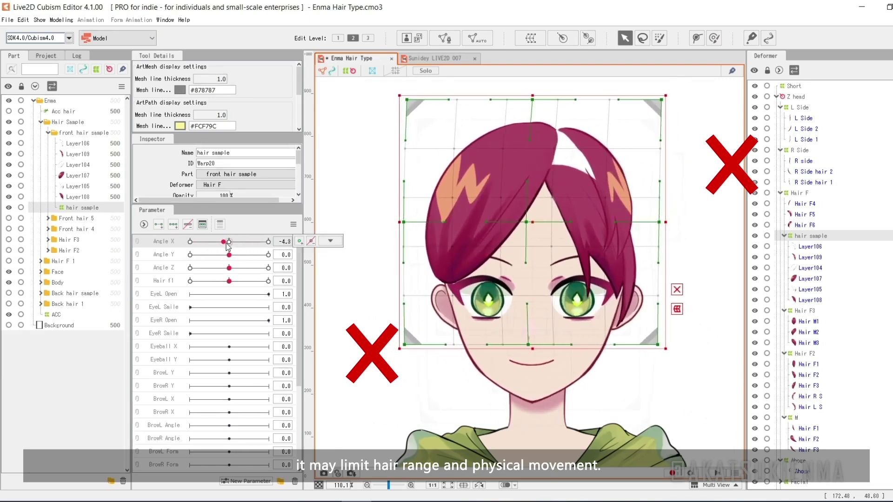
click(8, 304)
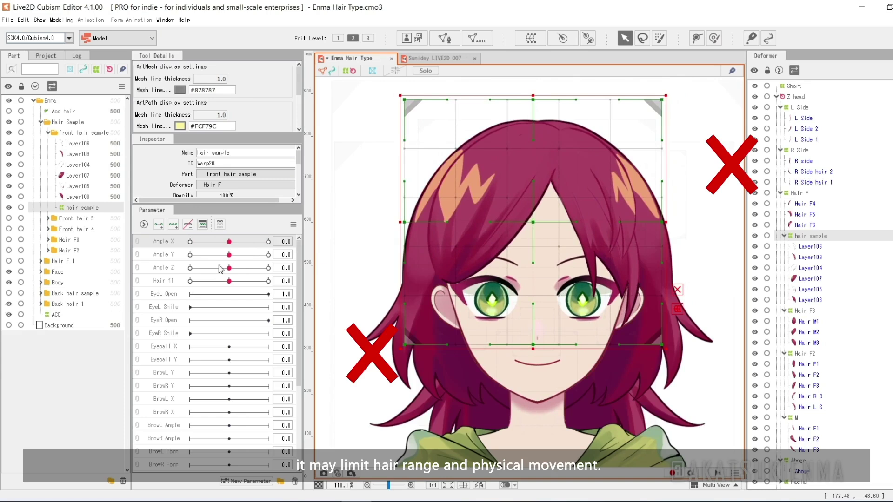
Set Angle X to 30 and examine the hair parting up close where front and back hair share a piece
drag(229, 242, 268, 243)
scroll(623, 165, up, 5)
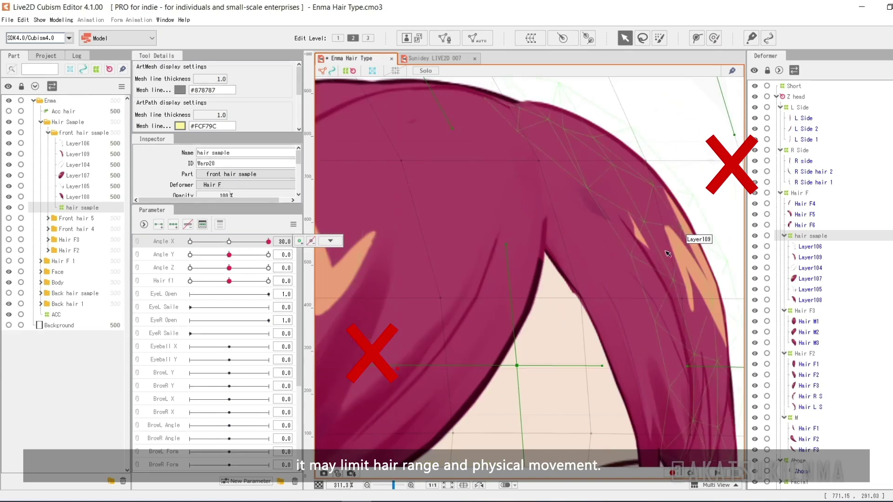
scroll(666, 251, down, 5)
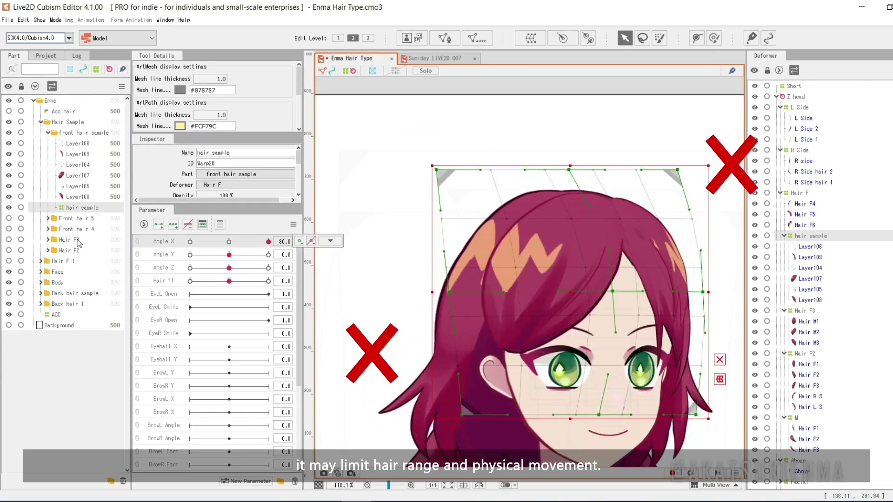
click(49, 133)
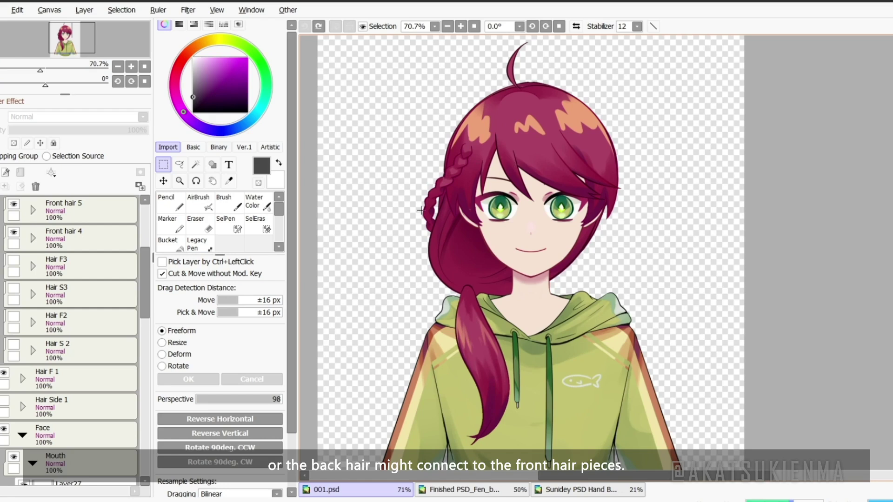
In PaintTool SAI, move the upper and lower braid pieces away from the head separately and undo both moves
scroll(445, 182, down, 1)
scroll(446, 182, up, 5)
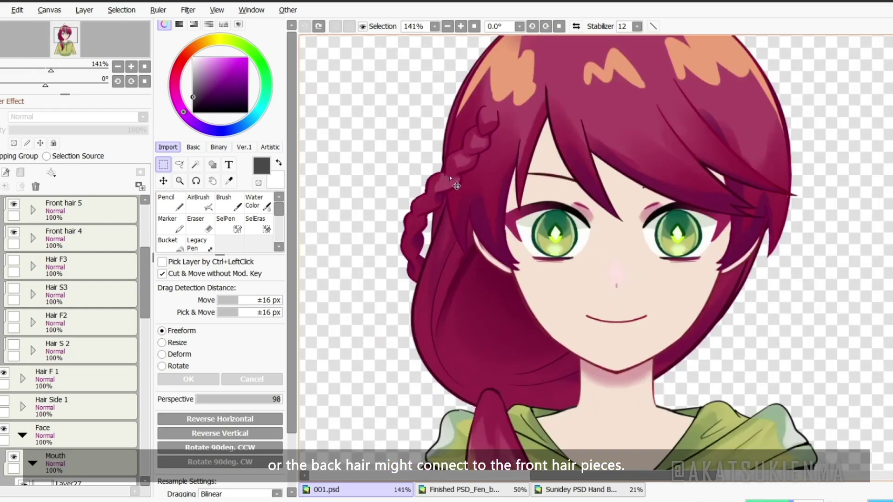
ctrl+shift+click(445, 183)
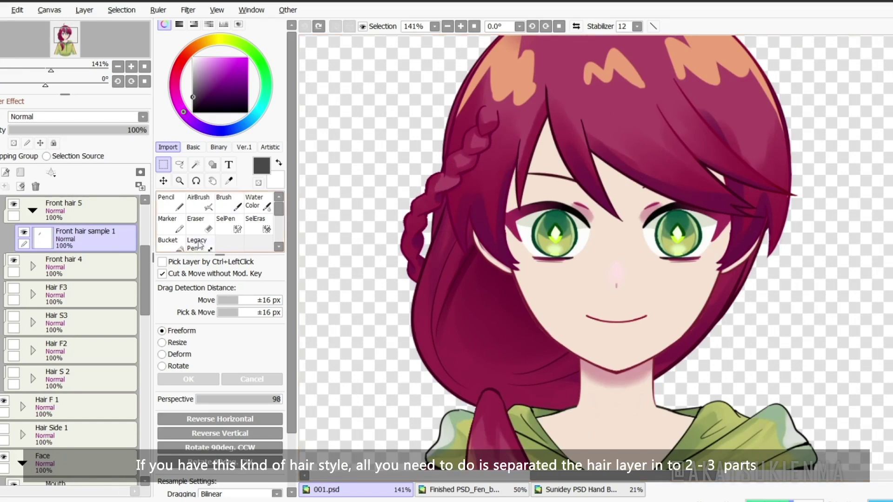
drag(457, 194, 376, 190)
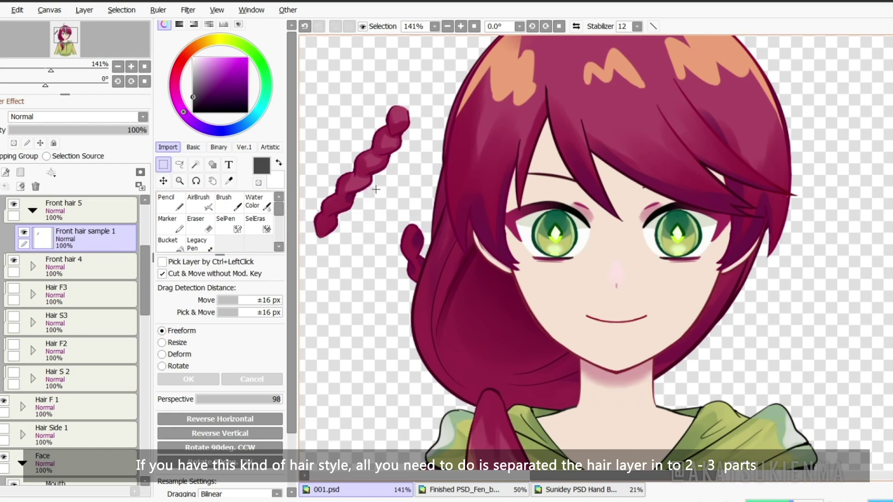
drag(411, 242, 290, 275)
scroll(457, 208, up, 2)
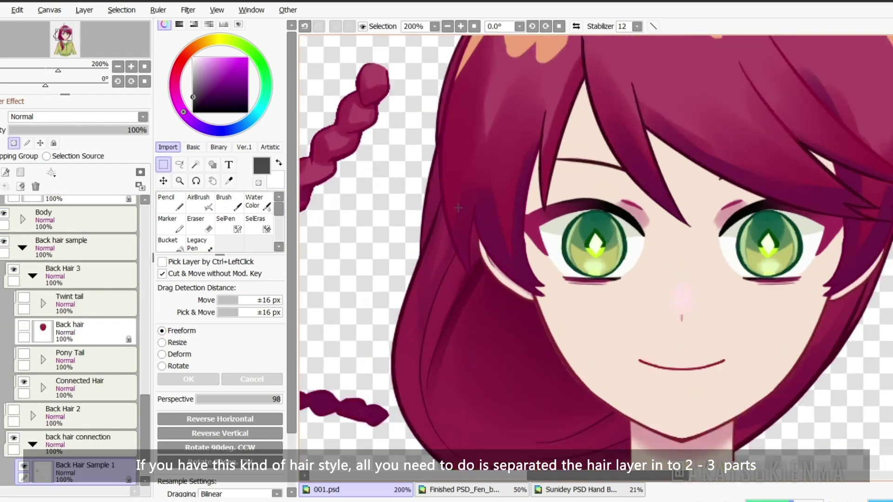
scroll(457, 209, down, 3)
key(ctrl+z)
key(ctrl+z)
scroll(91, 306, up, 3)
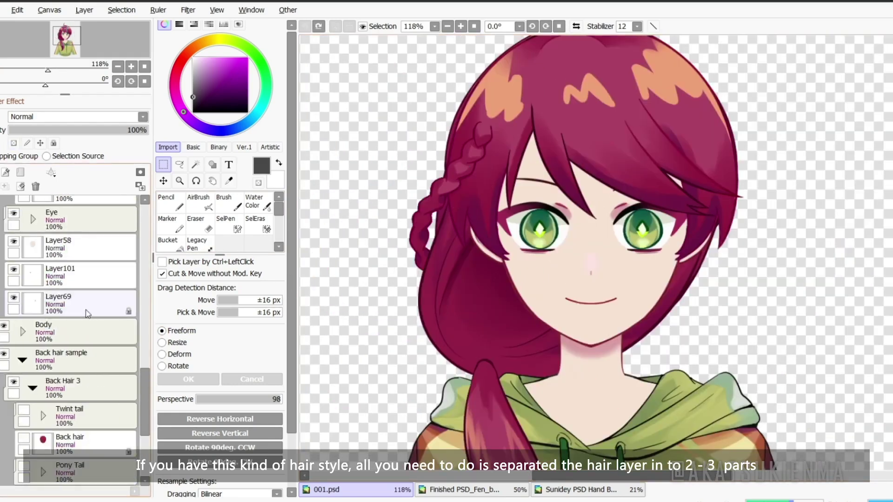
Move the Front hair sample 1 braid piece sideways off the head again and undo the move
scroll(90, 306, up, 10)
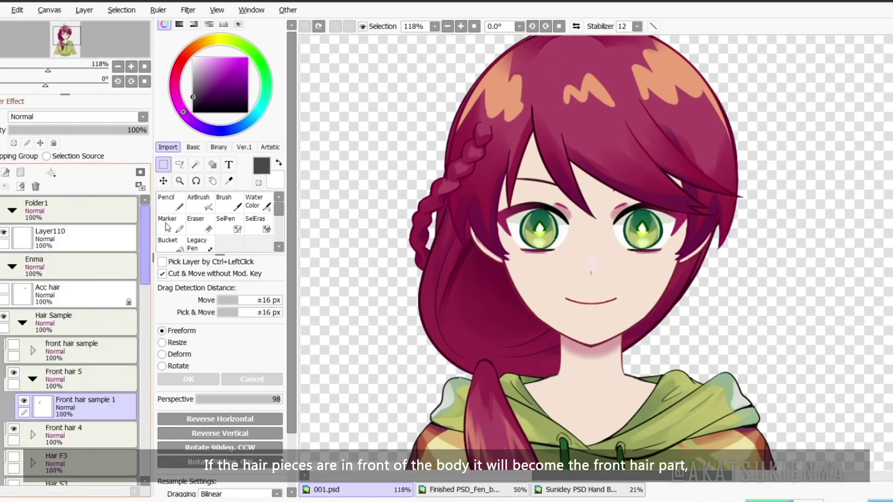
drag(456, 199, 356, 176)
key(ctrl+z)
Collapse the Hair Sample and Face layer groups to reach the Back Hair Sample 1 layer, cancelling the transform on it
click(23, 323)
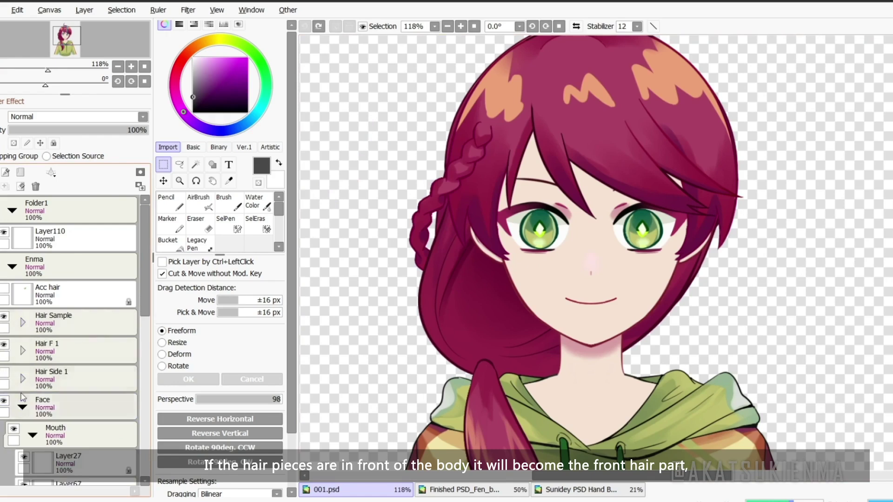
scroll(28, 403, down, 2)
click(22, 414)
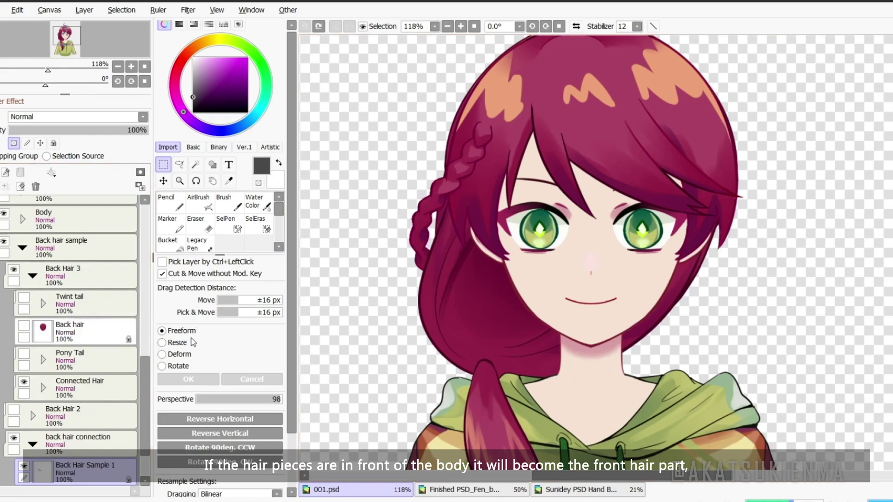
click(256, 381)
Transform the Front hair sample 1 braid piece, moving it sideways clear of the head, and apply the change
scroll(58, 342, up, 10)
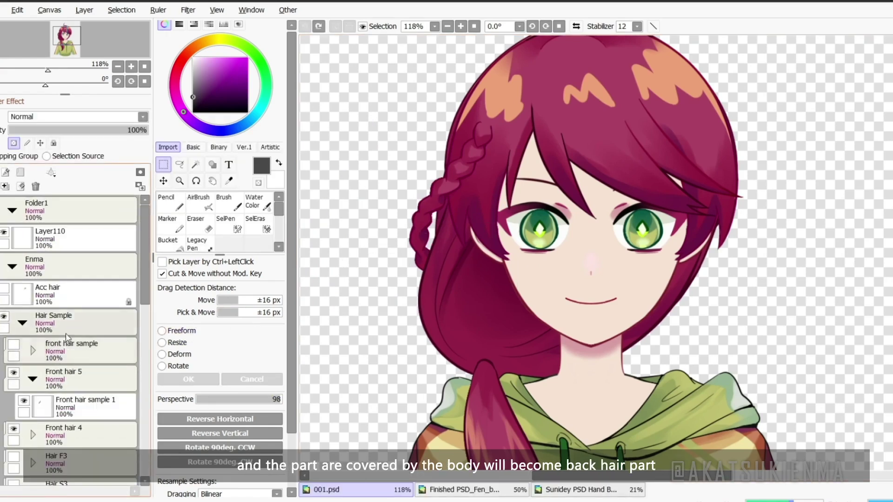
click(83, 405)
key(ctrl+t)
drag(481, 210, 363, 213)
scroll(434, 218, down, 1)
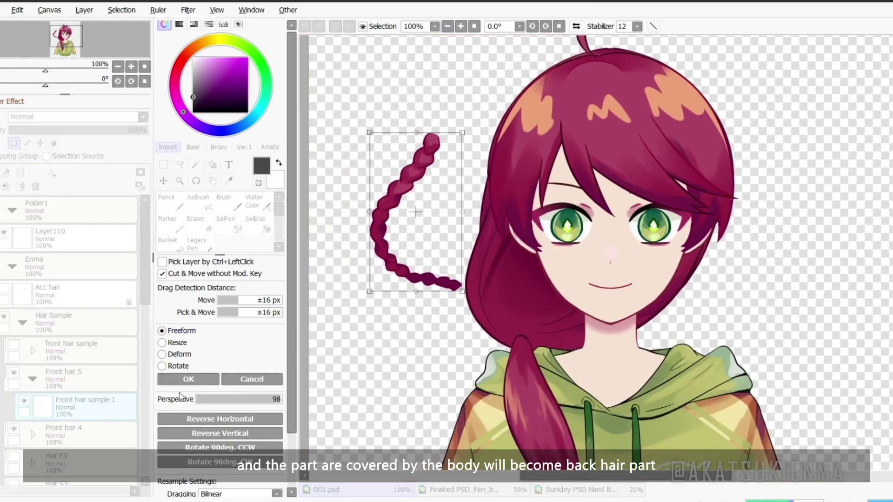
click(188, 379)
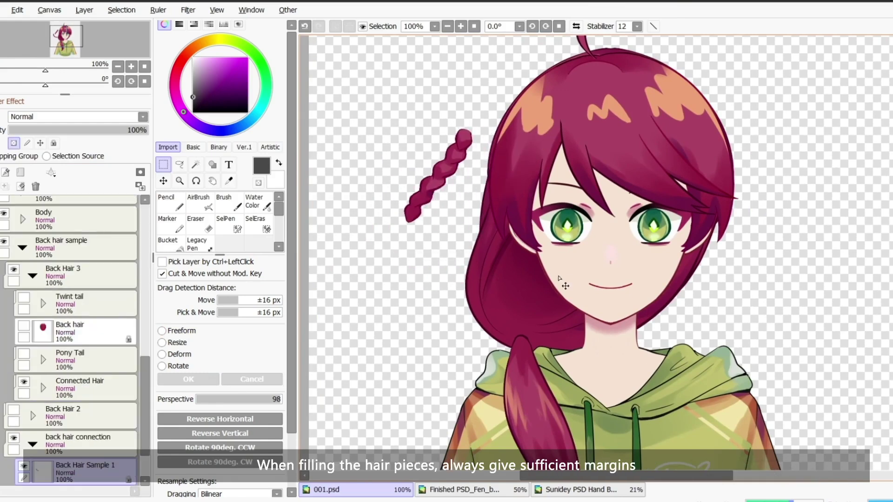
Move the Back Hair Sample 1 braid piece away from the head and undo the moves of both braid pieces
drag(561, 278, 521, 272)
key(ctrl+z)
key(ctrl+z)
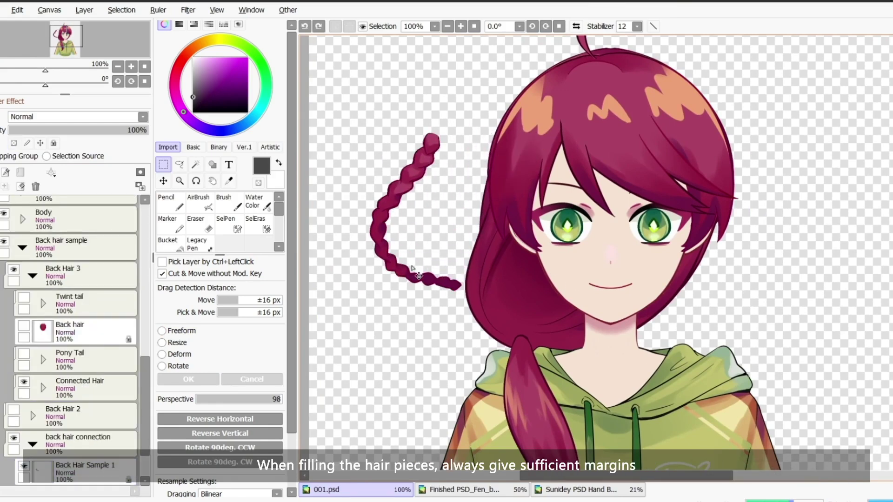
key(ctrl+z)
Move the connected back hair piece sideways and undo it, and shift the Hair front 1 tail piece off the chest
drag(504, 301, 401, 260)
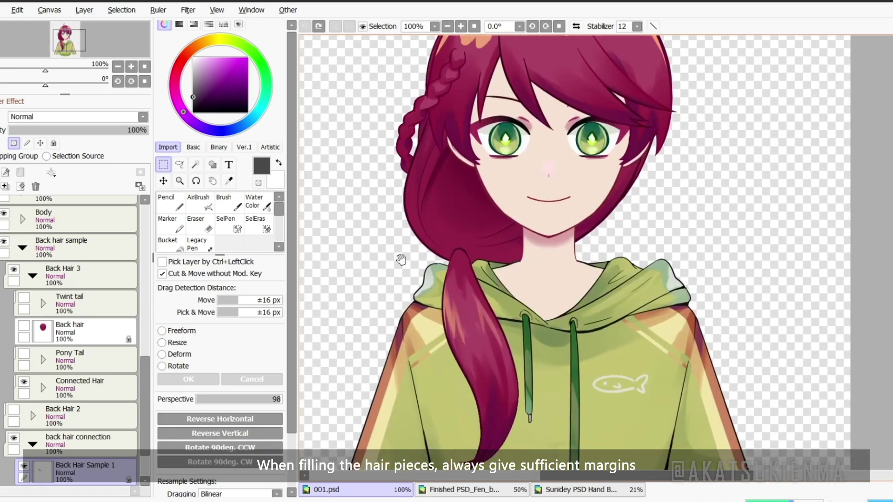
drag(471, 234, 745, 260)
key(ctrl+z)
drag(479, 330, 387, 357)
scroll(603, 188, down, 3)
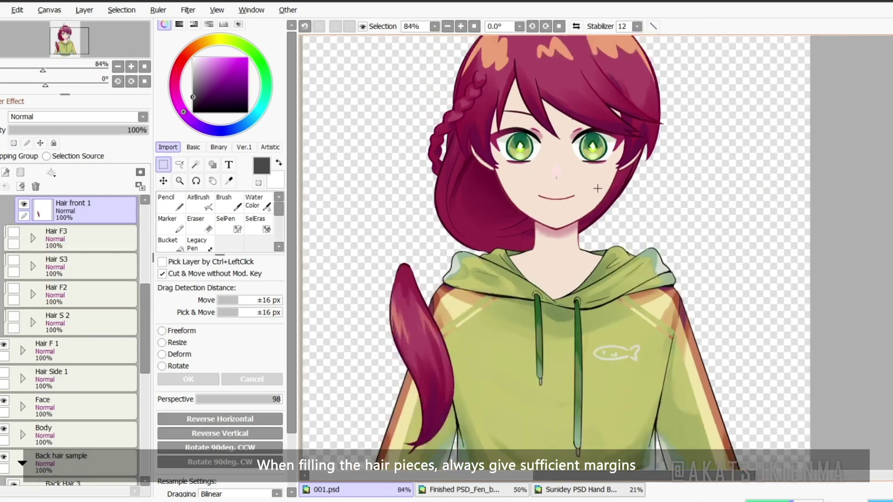
Expand the Connected Hair layer group and undo the last move
scroll(585, 189, up, 1)
scroll(93, 262, up, 3)
scroll(93, 261, up, 1)
click(33, 323)
click(33, 350)
scroll(68, 333, down, 6)
scroll(69, 335, down, 3)
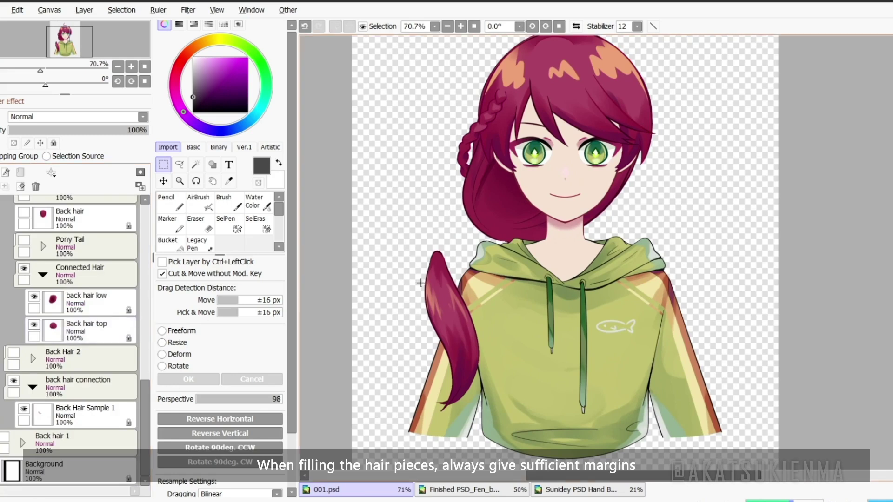
key(ctrl+z)
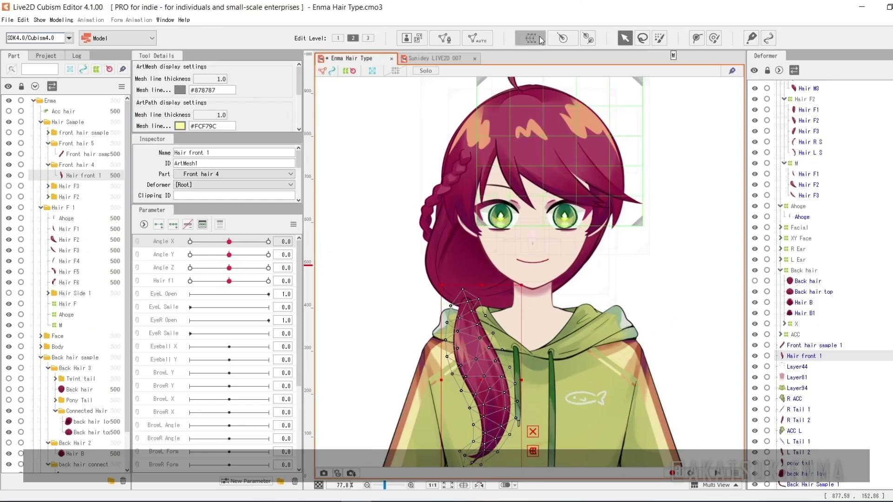
In Live2D Cubism Editor, create a warp deformer named Front hair tied as parent of the Hair front 1 mesh
click(530, 38)
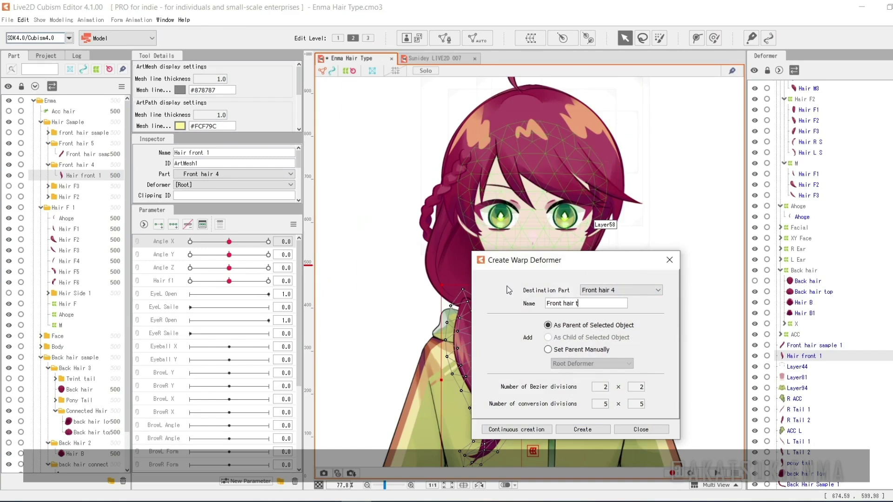
text(Front hair tied)
click(582, 429)
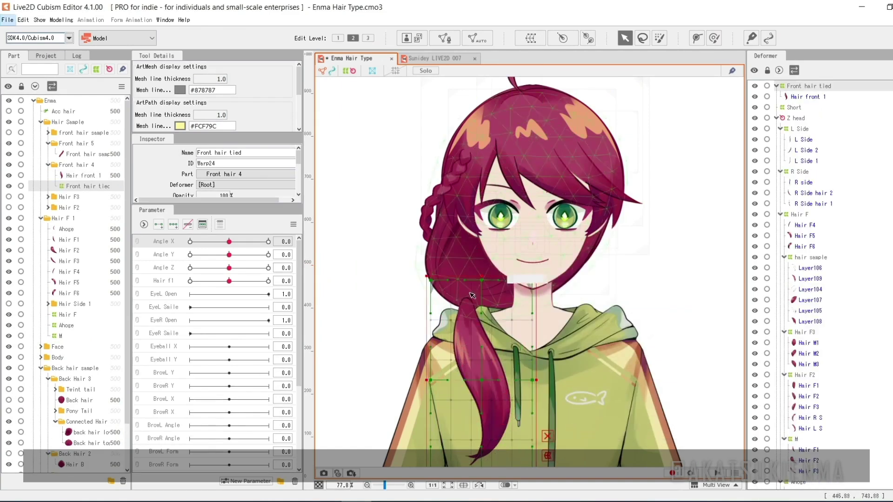
Create a warp deformer named Back Hair Tied as parent of the selected back hair low mesh
click(467, 271)
click(532, 38)
text(Back Hair Tied)
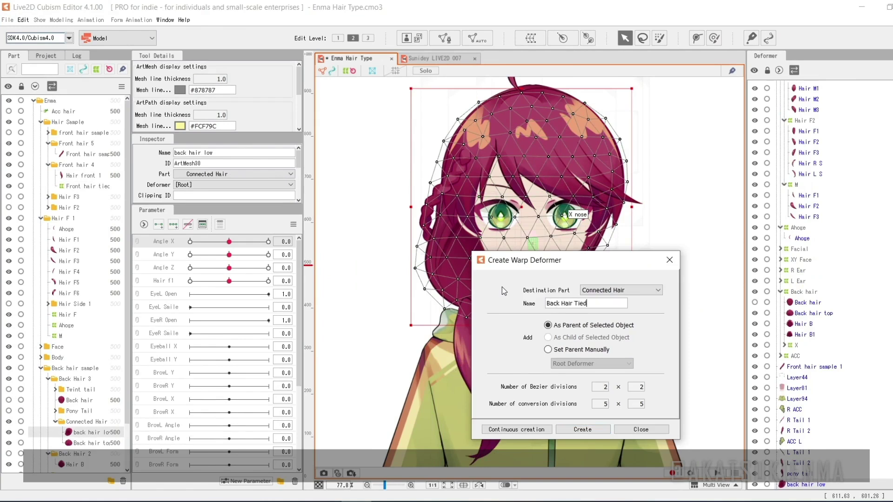
click(583, 430)
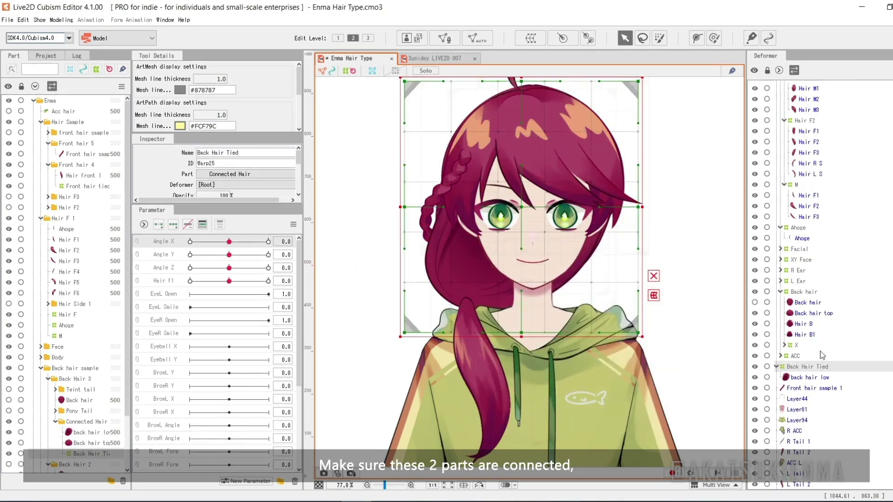
Create a Connected Hair warp deformer as parent of Front hair tied and Back Hair Tied, and test moving it with an undo
scroll(822, 354, up, 8)
click(840, 88)
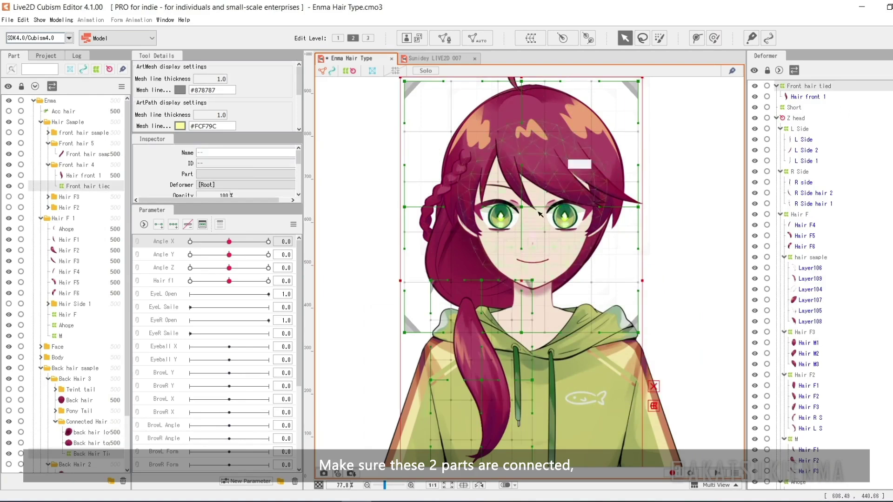
click(537, 41)
drag(584, 302, 499, 300)
key(BackSpace)
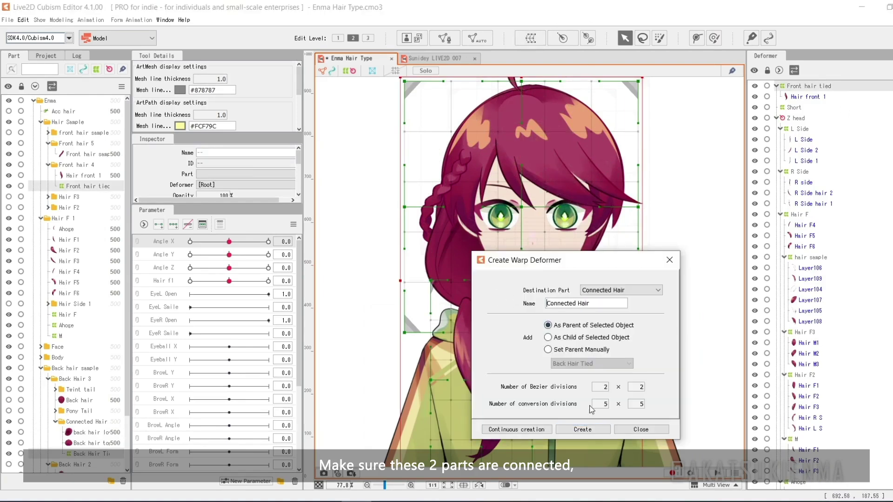
click(581, 430)
drag(531, 269, 494, 278)
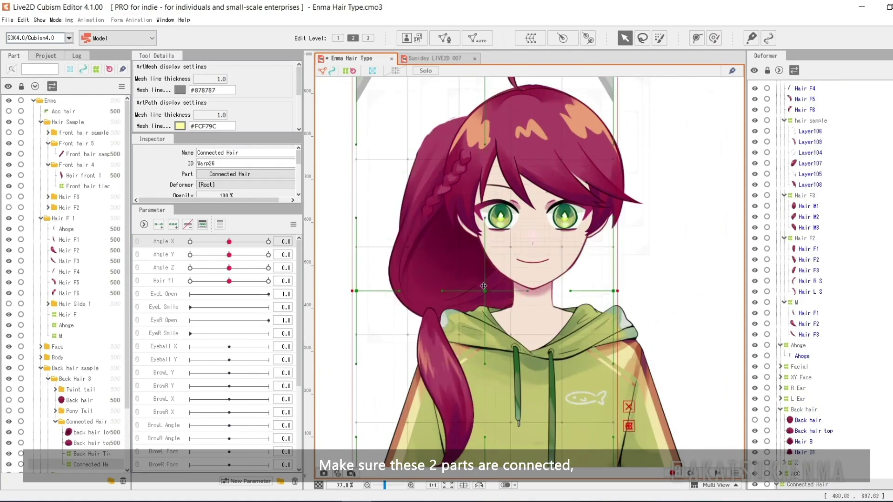
key(ctrl+z)
Create a warp deformer named Front hair 5 as parent of the Front hair sample 1 and Back Hair Sample 1 braid meshes
scroll(417, 185, up, 3)
click(438, 199)
click(466, 173)
shift+click(431, 237)
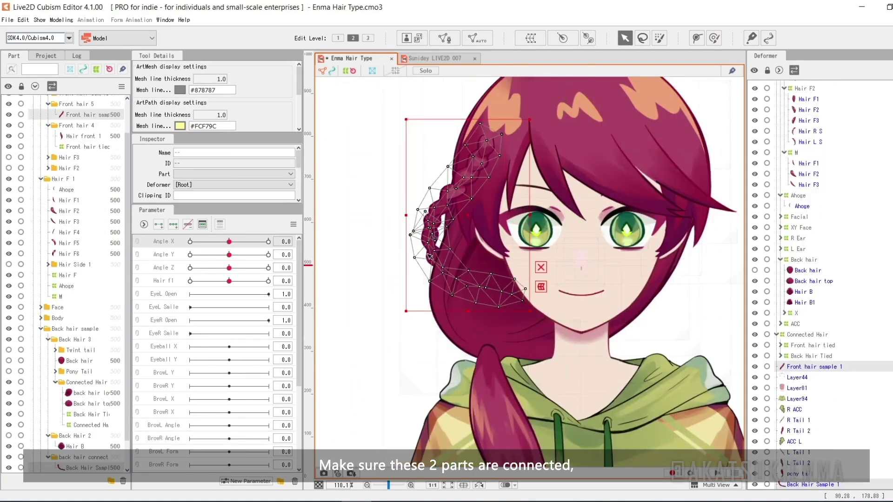
click(538, 40)
drag(600, 303, 526, 300)
key(BackSpace)
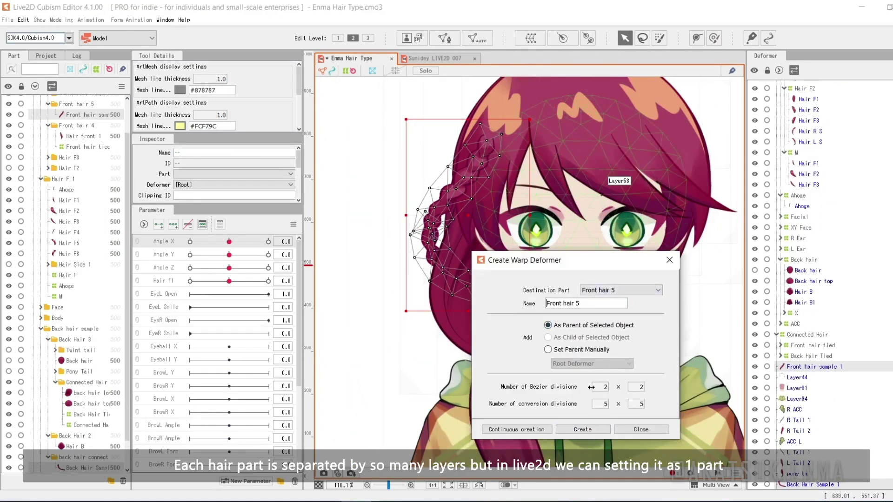
click(580, 429)
Extend the Front hair 5 deformer outward beyond the braid, recentre its middle control point and deselect it
drag(400, 215, 378, 216)
mouse_move(441, 211)
mouse_down()
mouse_move(442, 197)
mouse_move(391, 239)
mouse_move(468, 237)
mouse_move(433, 253)
mouse_move(406, 243)
mouse_move(454, 218)
mouse_up()
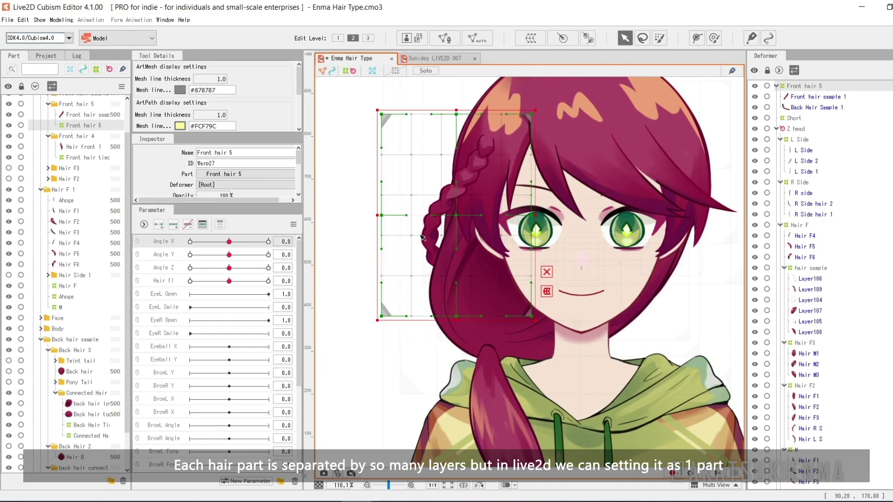
click(363, 261)
scroll(455, 244, down, 2)
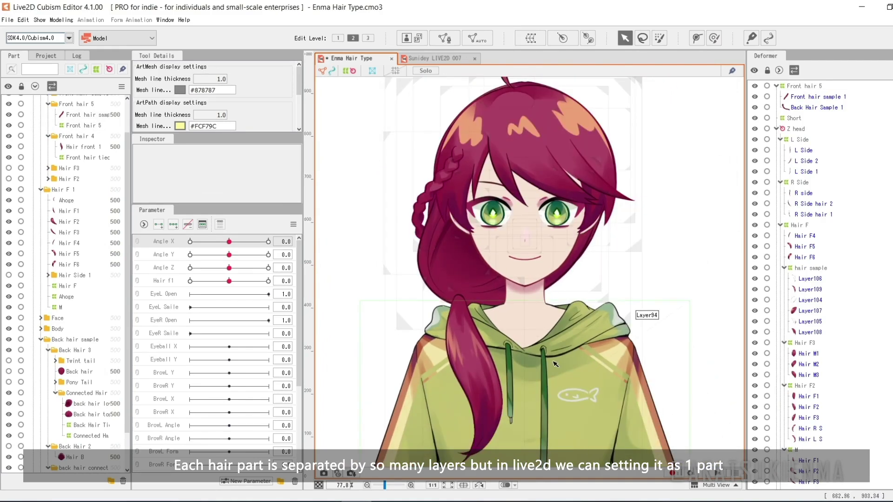
Give the Back Hair Tied deformer 2 × 3 Bezier divisions and add three keys on Angle X
click(438, 289)
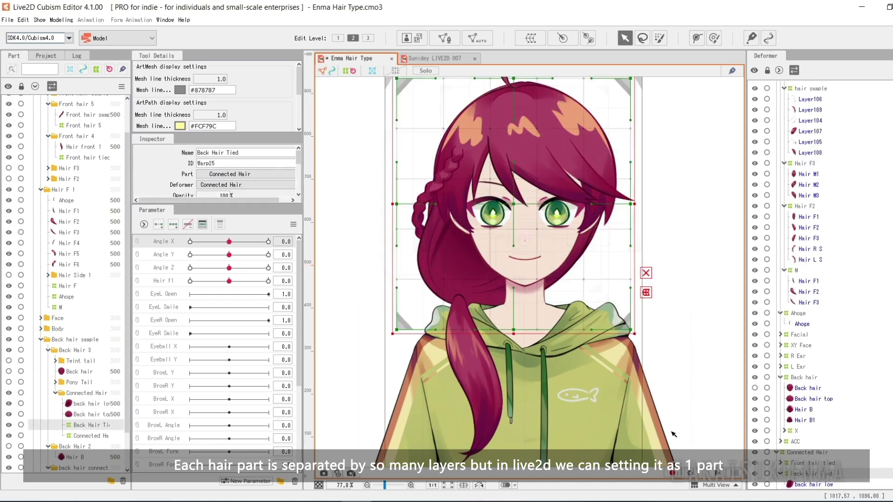
scroll(231, 183, down, 3)
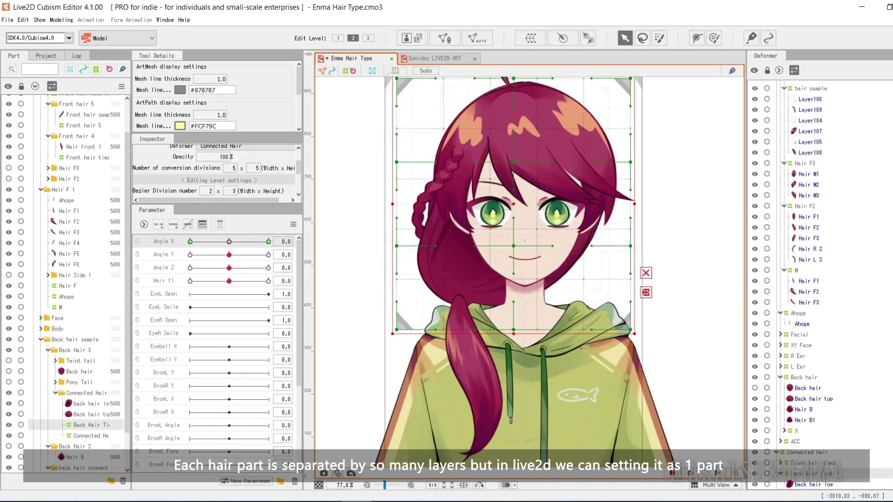
At Angle X 30, shift the Back Hair Tied deformer's outer edge and middle control points toward the braid side
drag(229, 241, 268, 242)
key(ctrl+1)
drag(521, 168, 508, 183)
click(354, 38)
drag(389, 177, 368, 177)
drag(493, 263, 484, 262)
At Angle X -30, shift the Back Hair Tied deformer's middle points and braid-side edge inward, and preview the turn back to 0
drag(268, 242, 185, 243)
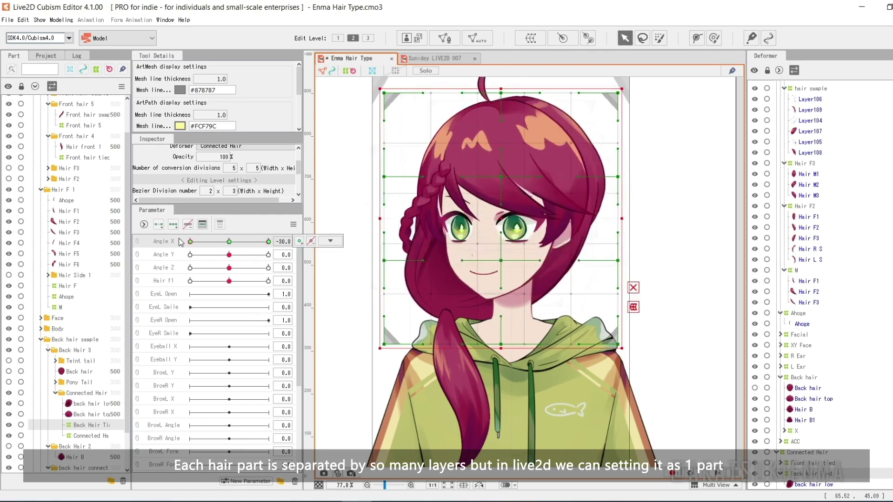
drag(501, 261, 531, 261)
drag(503, 176, 534, 171)
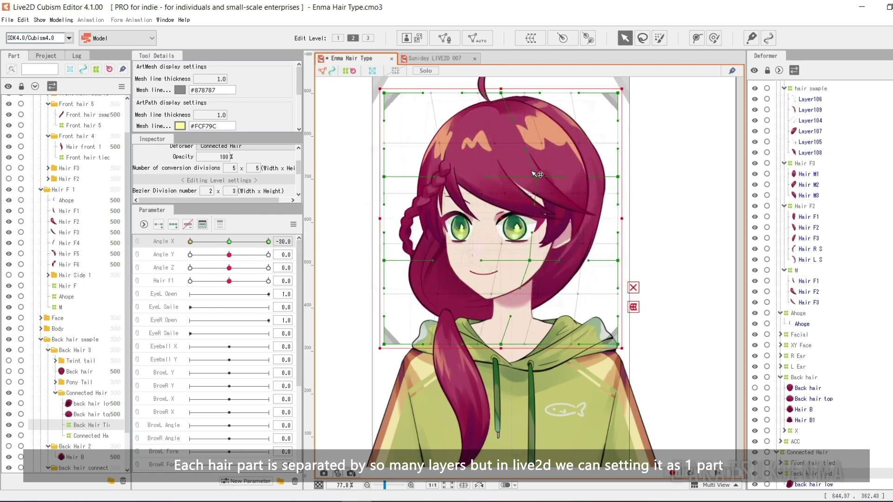
mouse_move(191, 242)
mouse_down()
mouse_move(218, 244)
mouse_move(186, 243)
mouse_up()
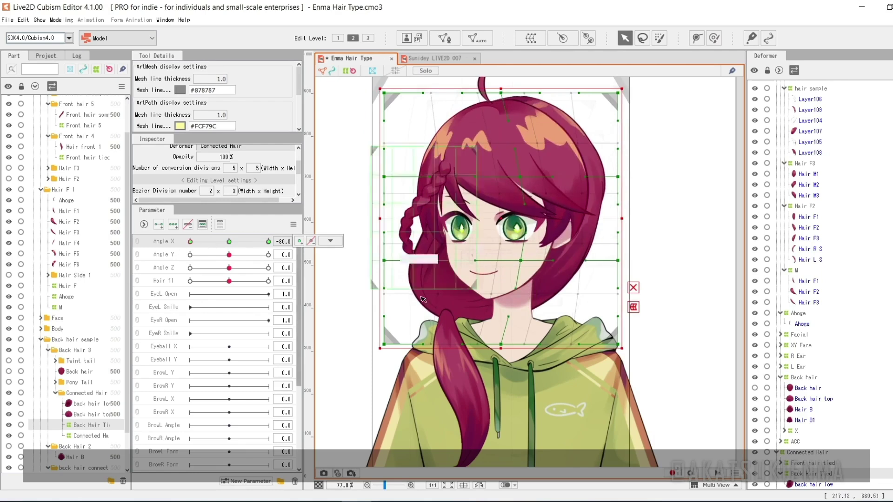
drag(528, 177, 520, 177)
drag(529, 261, 520, 260)
drag(384, 262, 398, 262)
drag(191, 242, 297, 249)
click(224, 241)
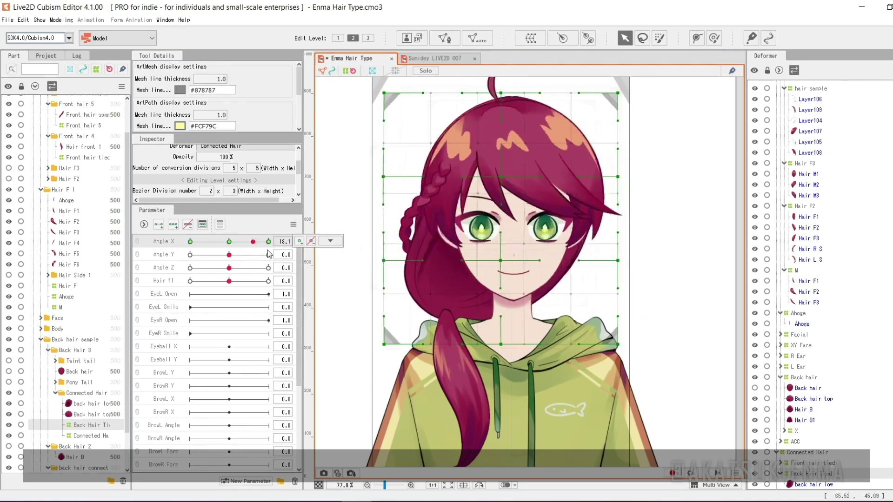
drag(222, 254, 229, 248)
Key the Front hair tied deformer on Angle X and shift its upper edge toward the braid side at 30
click(462, 377)
click(793, 462)
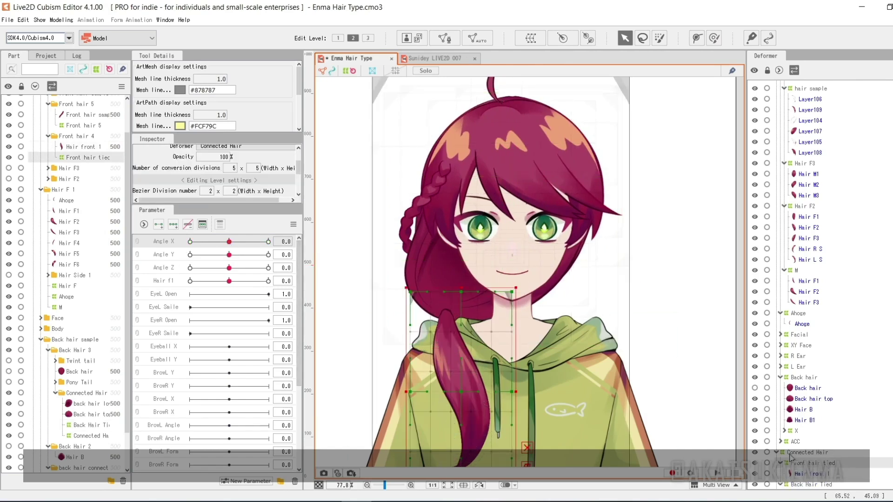
click(269, 241)
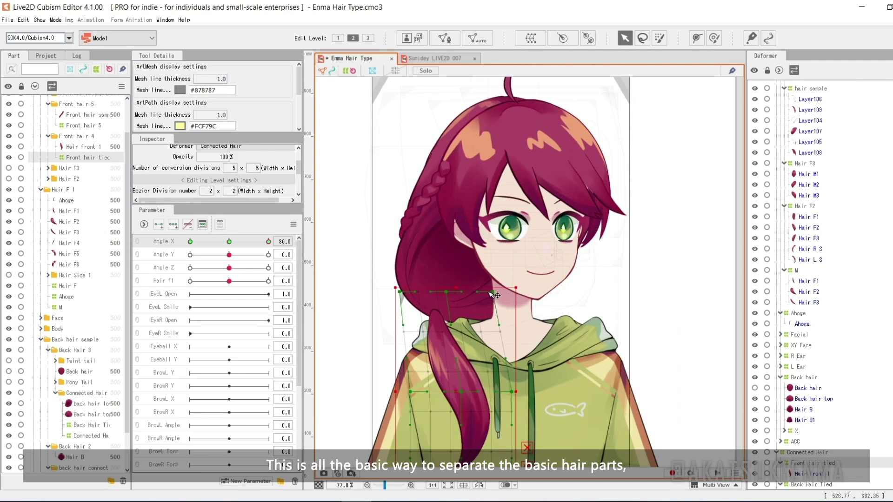
click(230, 242)
click(268, 241)
Set the Front hair tied deformer's Bezier divisions to 2 × 3 and try adjusting its middle and lower points, undoing the last adjustment
drag(234, 191, 239, 191)
drag(456, 359, 462, 358)
drag(462, 425, 471, 425)
key(ctrl+z)
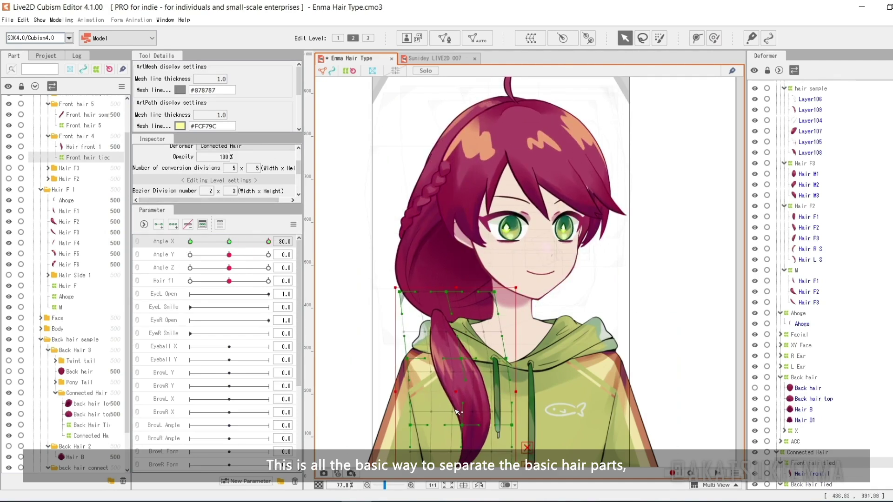
At Angle X -30, move the Front hair tied deformer's upper edge inward, refine its side points and return Angle X to 0
click(190, 242)
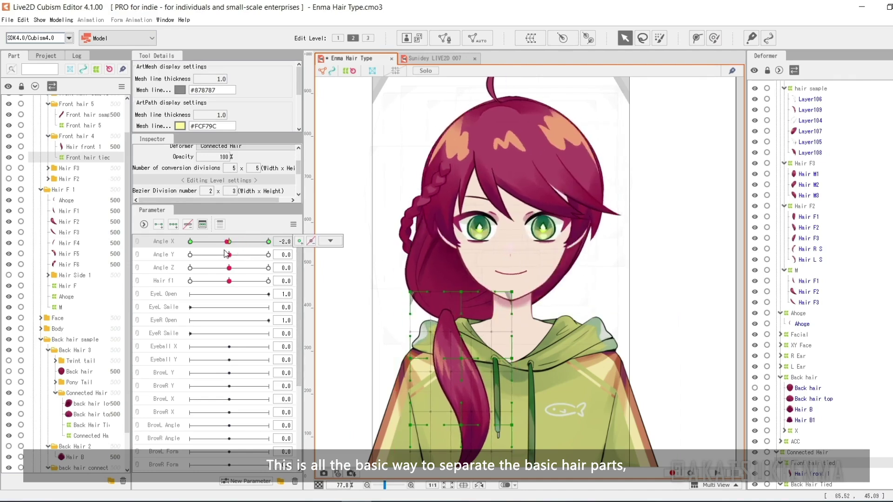
drag(462, 360, 466, 360)
drag(226, 242, 189, 243)
drag(411, 293, 423, 293)
drag(413, 359, 409, 360)
drag(260, 242, 172, 256)
drag(414, 360, 418, 359)
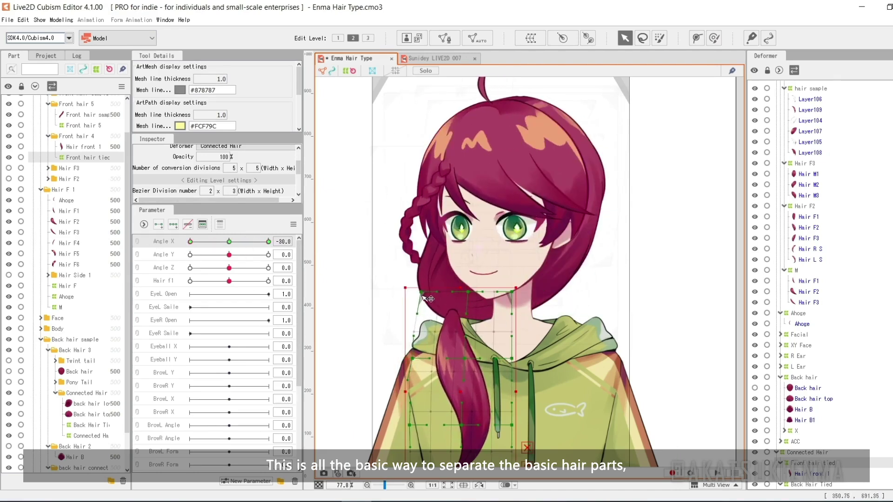
mouse_move(172, 248)
drag(175, 251, 235, 245)
Key the Front hair 5 braid deformer on Angle X and bend its control points at 30 to follow the head turn
click(451, 163)
click(837, 87)
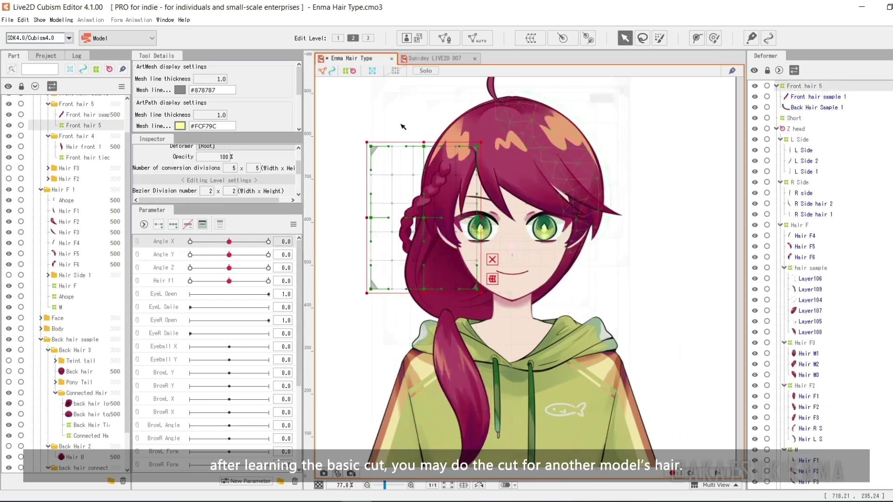
click(268, 242)
drag(425, 220, 412, 221)
drag(411, 143, 488, 159)
drag(413, 220, 431, 170)
mouse_move(268, 242)
mouse_down()
mouse_move(250, 242)
mouse_move(269, 242)
mouse_up()
Brush-select the Front hair 5 deformer's upper and inner control points along the braid
click(659, 38)
mouse_move(465, 162)
mouse_down()
mouse_move(453, 193)
mouse_move(435, 204)
mouse_move(445, 203)
mouse_up()
key(v)
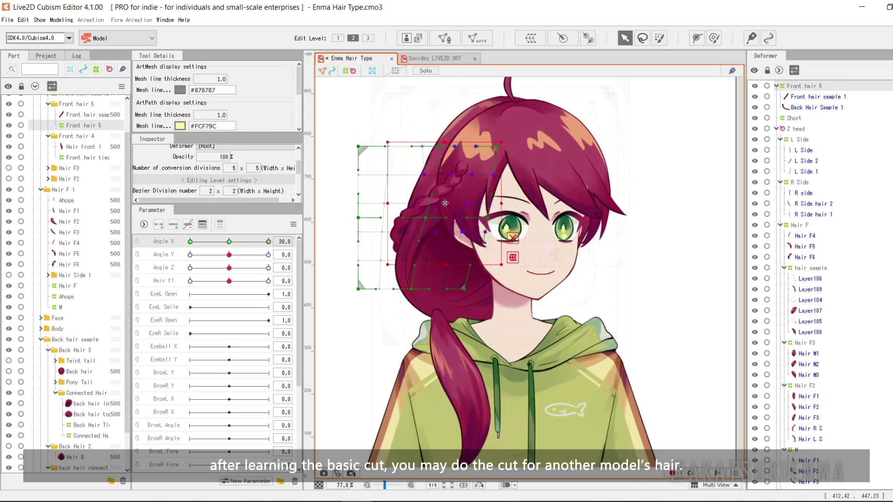
At Angle X -30, reposition and narrow the Front hair 5 deformer around the braid and pull its lower inner corner toward the chin
drag(229, 241, 189, 241)
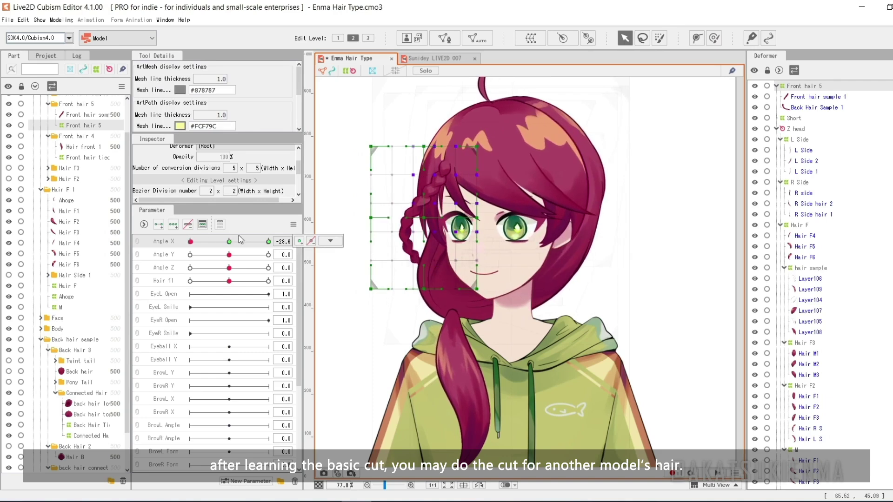
drag(437, 204, 424, 205)
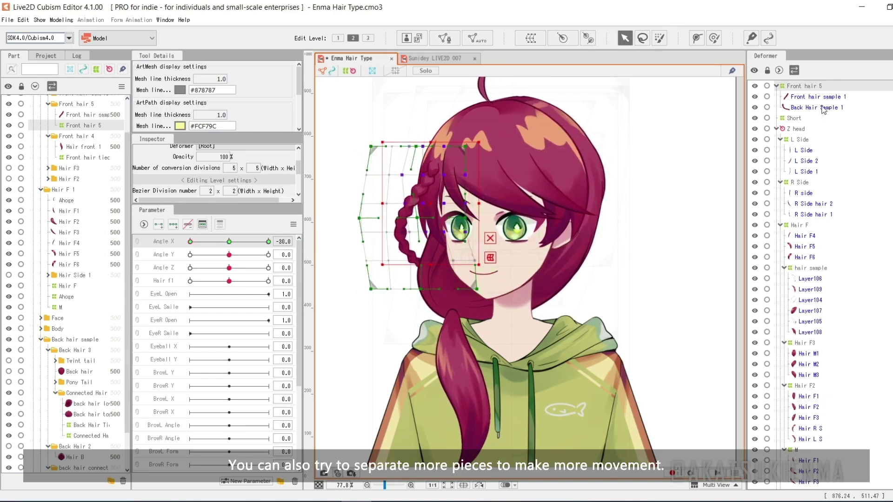
drag(484, 218, 464, 217)
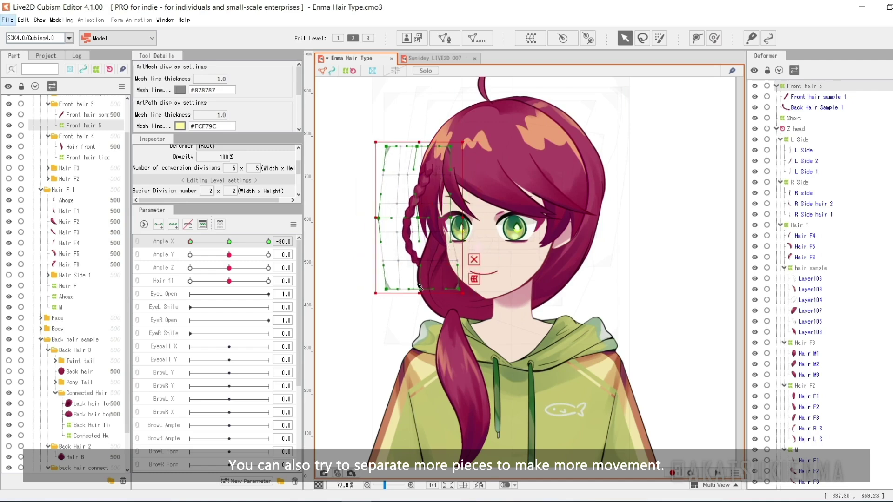
drag(493, 283, 491, 282)
drag(450, 218, 458, 217)
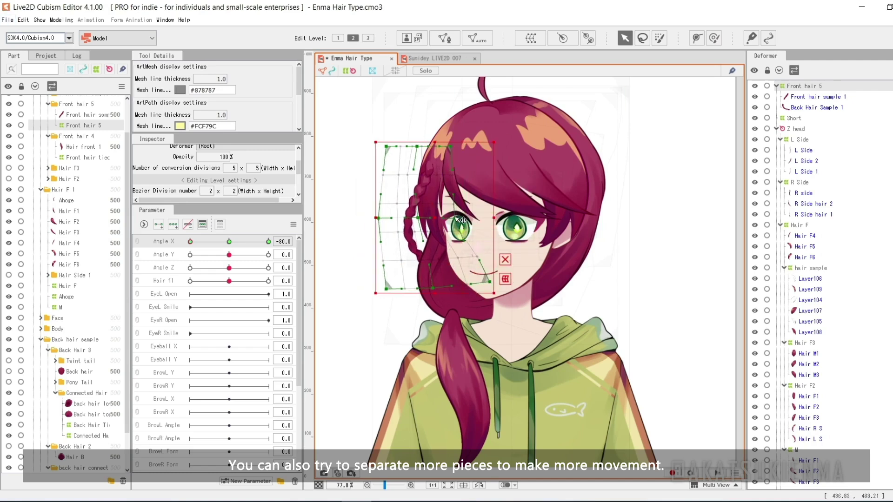
Shift the Front hair 5 deformer's lower and middle points inward at Angle X -30 to tuck the braid against the head
mouse_move(190, 242)
mouse_down()
mouse_move(174, 241)
mouse_move(189, 250)
mouse_up()
click(191, 241)
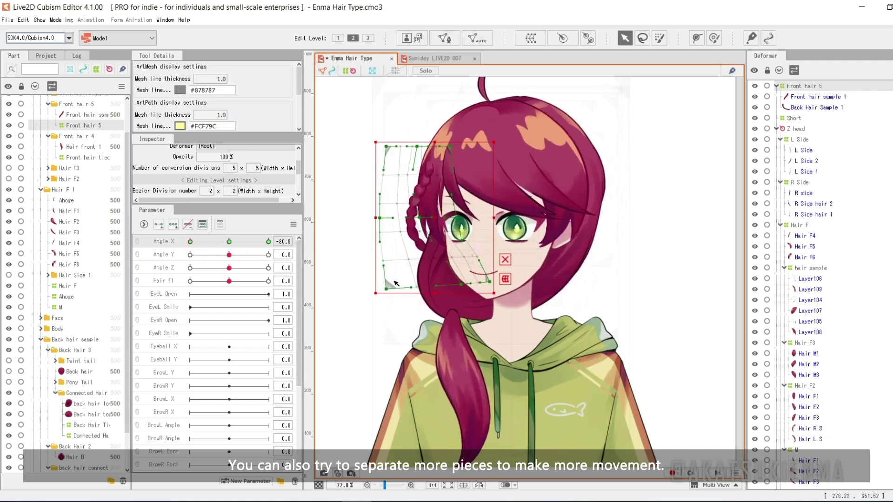
drag(431, 218, 429, 221)
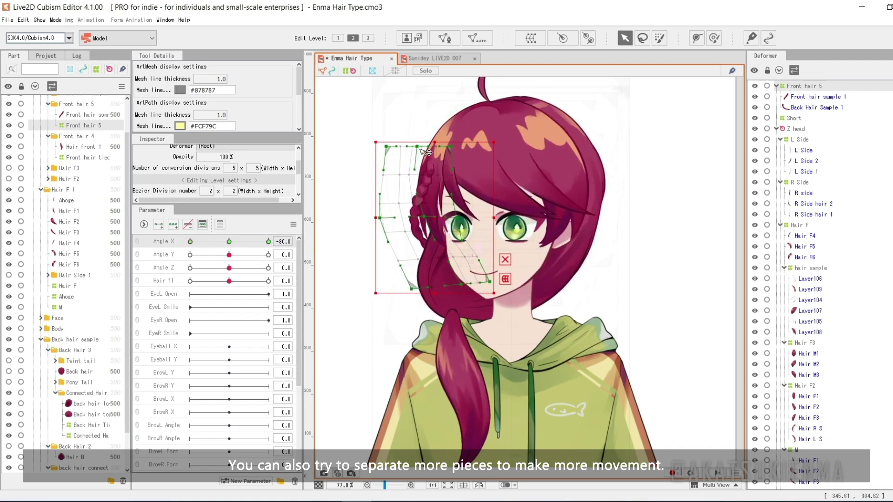
Preview the head turn on Angle X with the deformers deselected and return it to 0
drag(219, 242, 176, 244)
key(Escape)
click(229, 241)
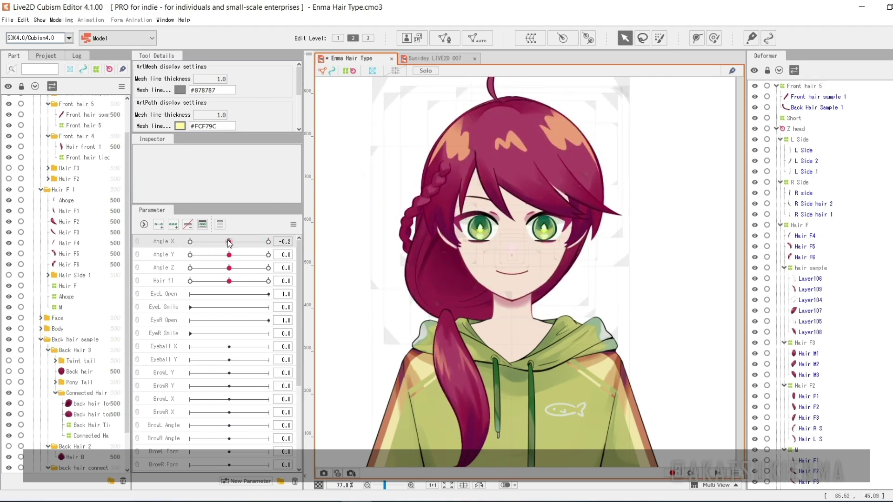
click(189, 241)
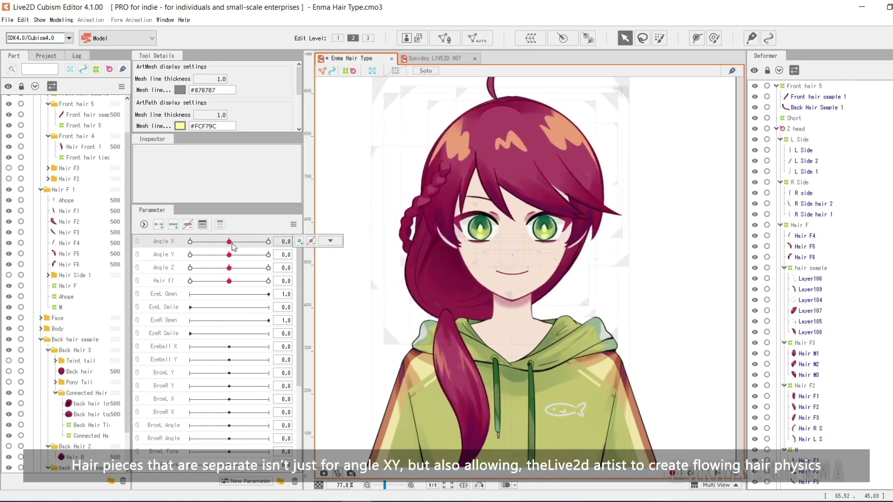